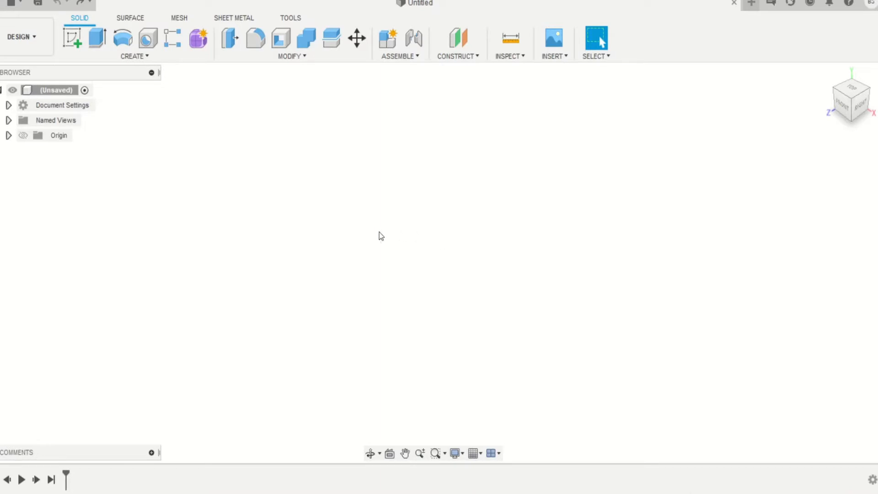
Start a new sketch on the front (XY) origin plane.
{"action": "key", "text": "l"}
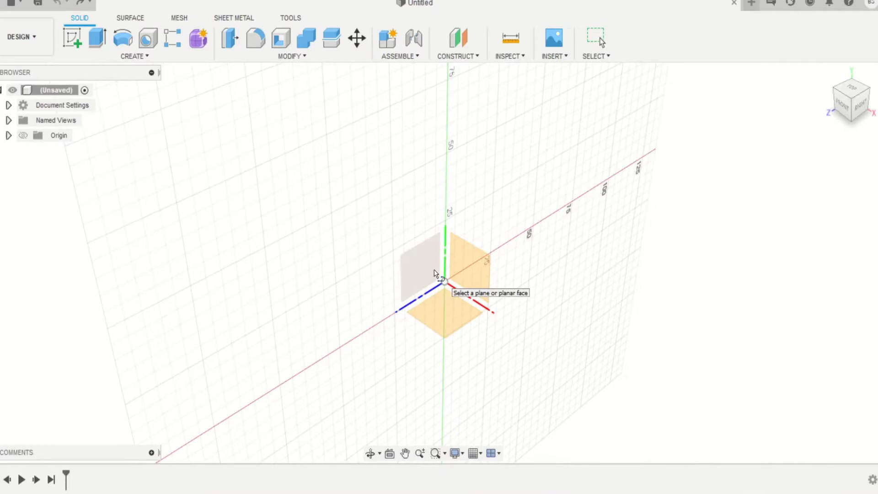
{"action": "left_click", "coordinate": [477, 273]}
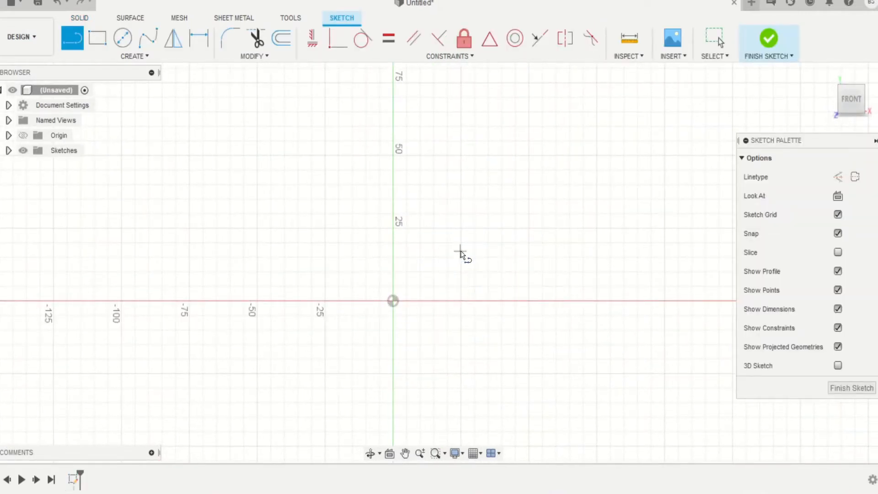
{"action": "scroll", "coordinate": [425, 222], "scroll_direction": "down", "scroll_amount": 2}
{"action": "scroll", "coordinate": [425, 220], "scroll_direction": "up", "scroll_amount": 2}
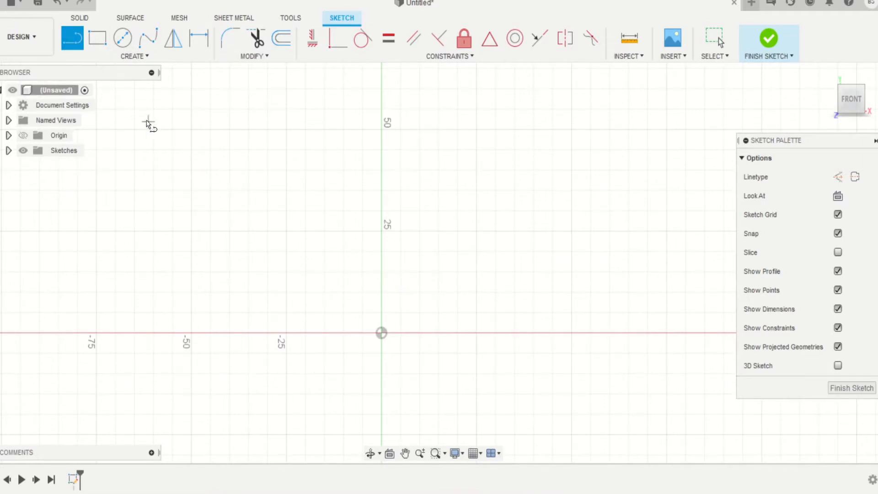
{"action": "left_click", "coordinate": [97, 38]}
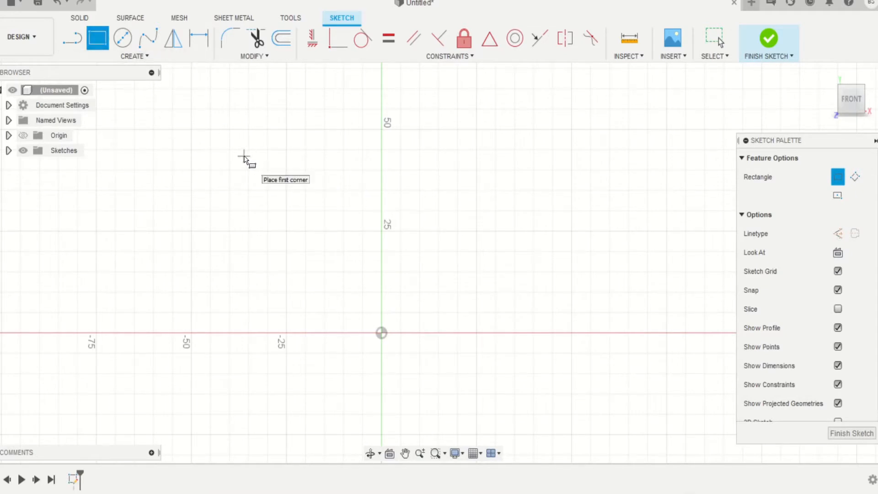
{"action": "left_click", "coordinate": [230, 150]}
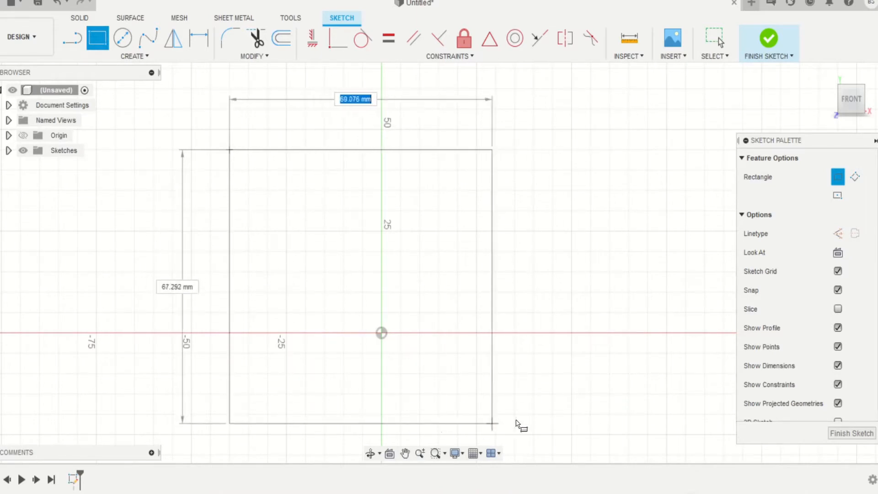
{"action": "key", "text": "Escape"}
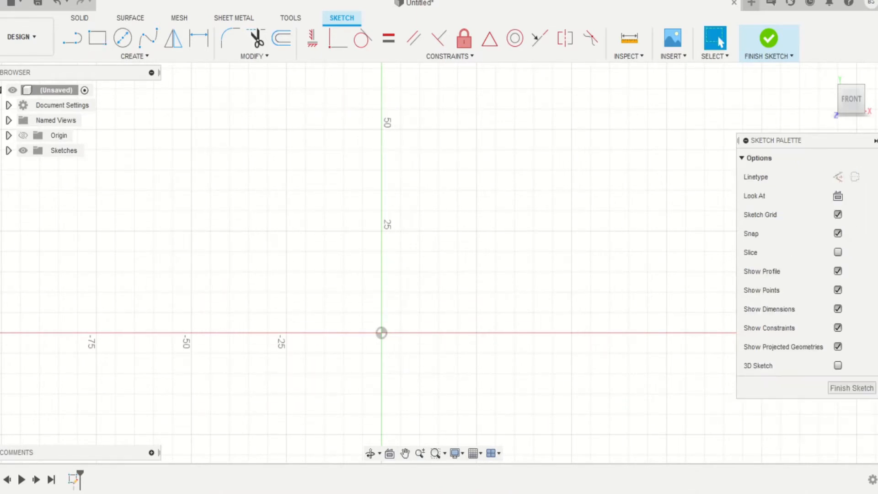
{"action": "left_click", "coordinate": [98, 38]}
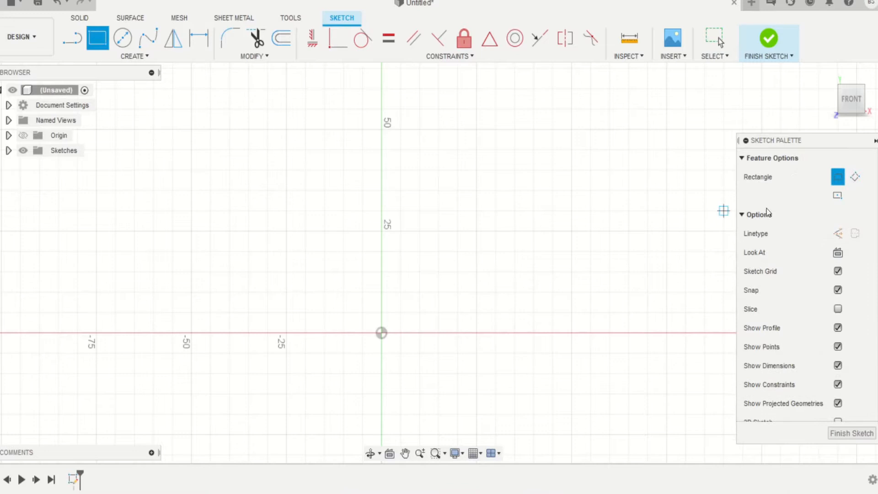
{"action": "left_click", "coordinate": [840, 197]}
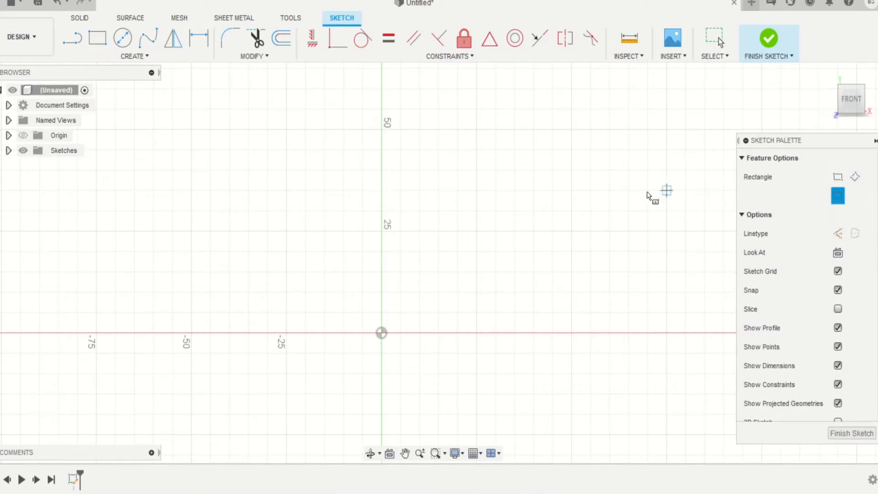
{"action": "left_click", "coordinate": [495, 210]}
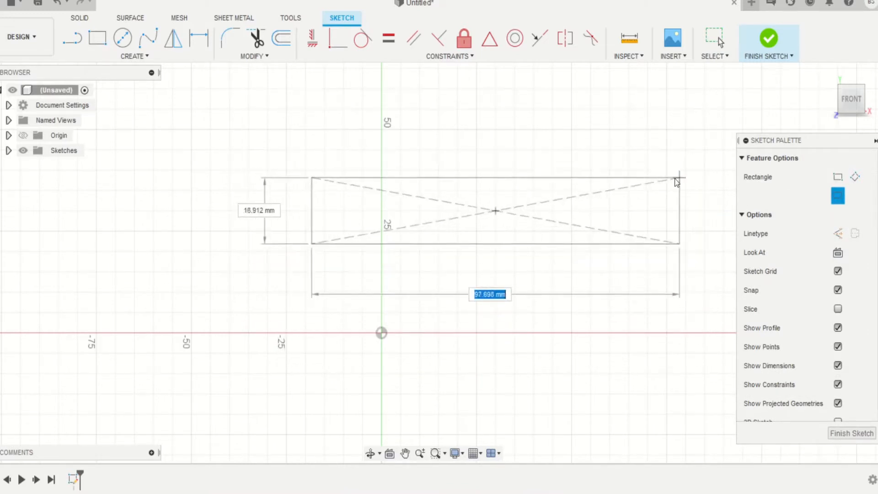
{"action": "key", "text": "Escape"}
{"action": "left_click", "coordinate": [95, 41]}
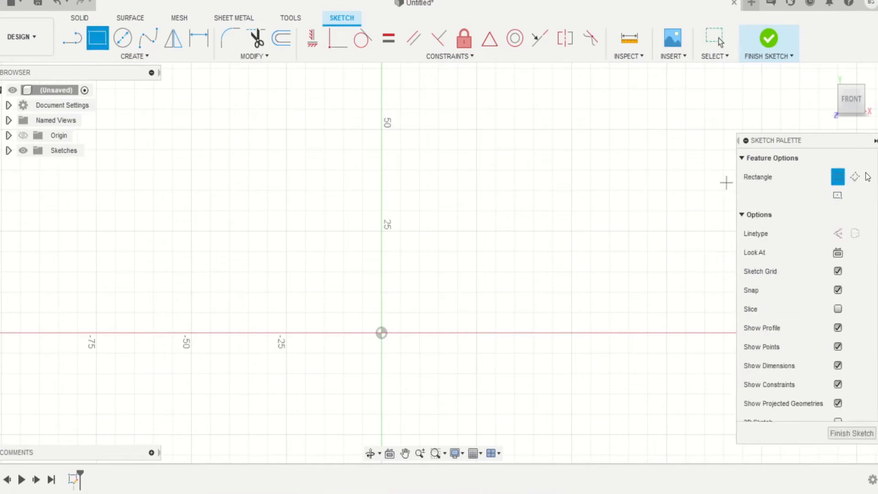
{"action": "left_click", "coordinate": [844, 178]}
{"action": "left_click", "coordinate": [432, 152]}
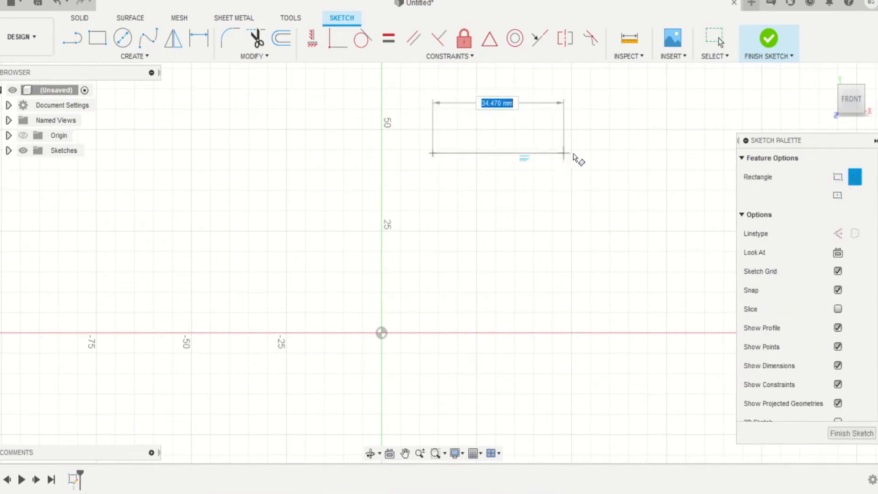
{"action": "left_click", "coordinate": [647, 153]}
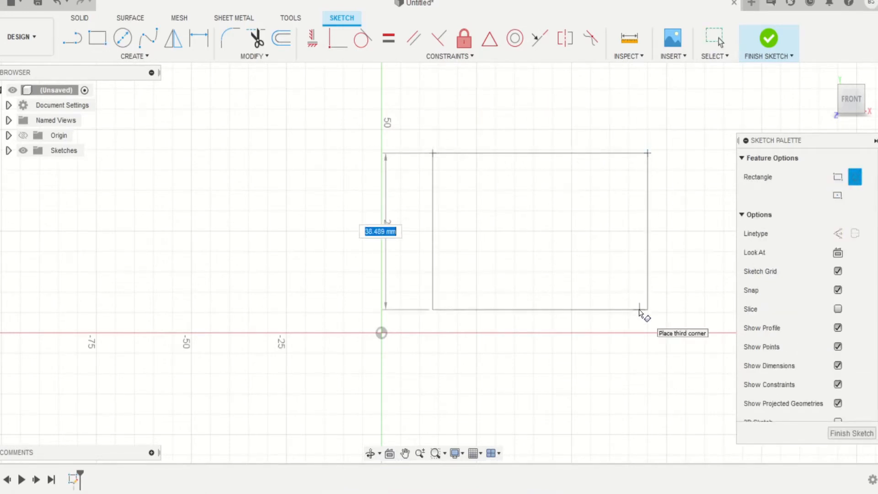
{"action": "key", "text": "Escape"}
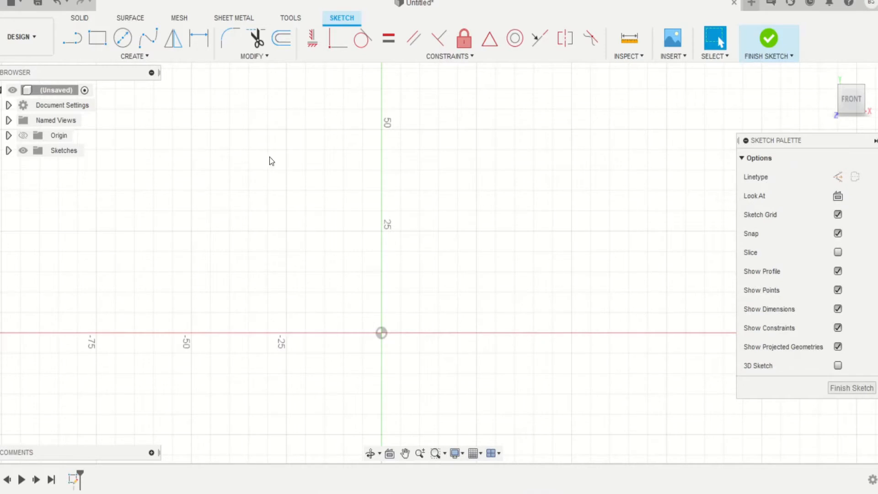
Draw a center rectangle about 74 mm wide around the origin, with its center point offset from the origin.
{"action": "left_click", "coordinate": [102, 40]}
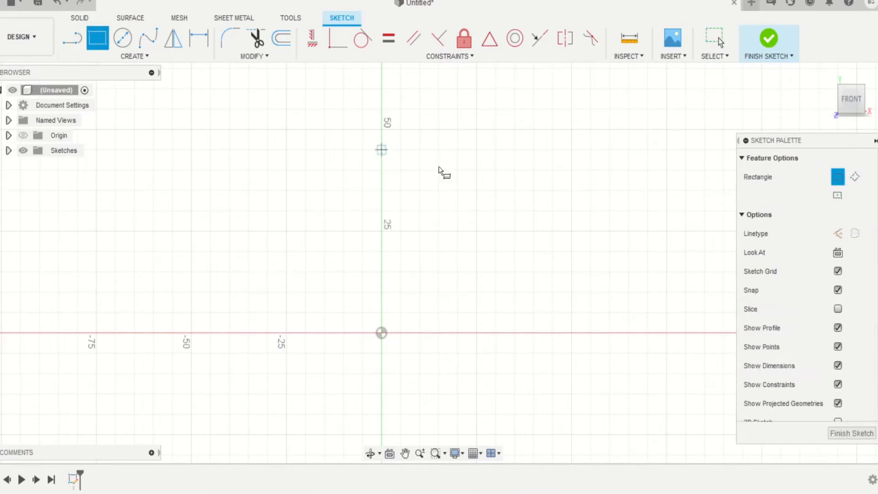
{"action": "left_click", "coordinate": [838, 197]}
{"action": "left_click", "coordinate": [438, 251]}
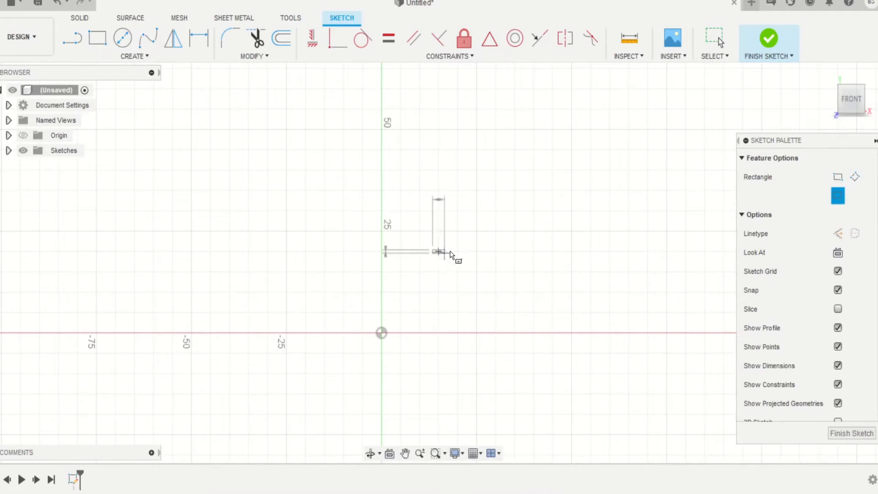
{"action": "left_click", "coordinate": [578, 135]}
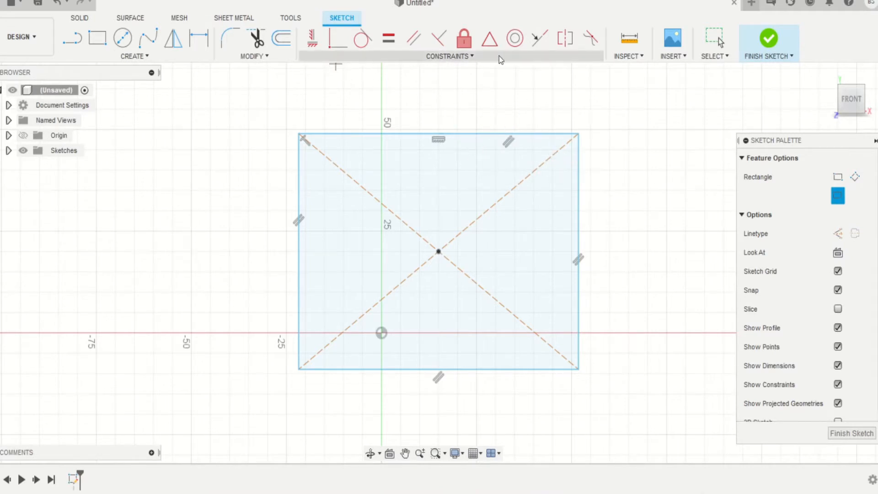
Apply a Coincident constraint between the rectangle's center point and the sketch origin.
{"action": "left_click", "coordinate": [313, 43]}
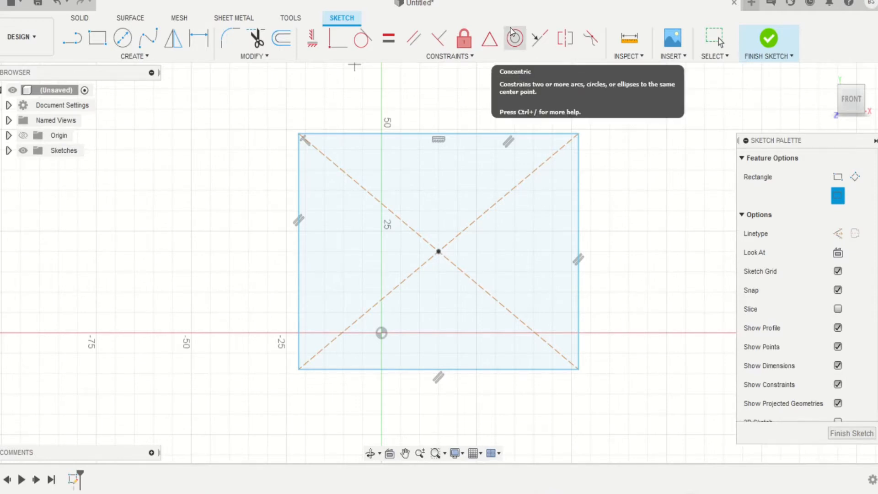
{"action": "left_click", "coordinate": [537, 39]}
{"action": "left_click", "coordinate": [335, 40]}
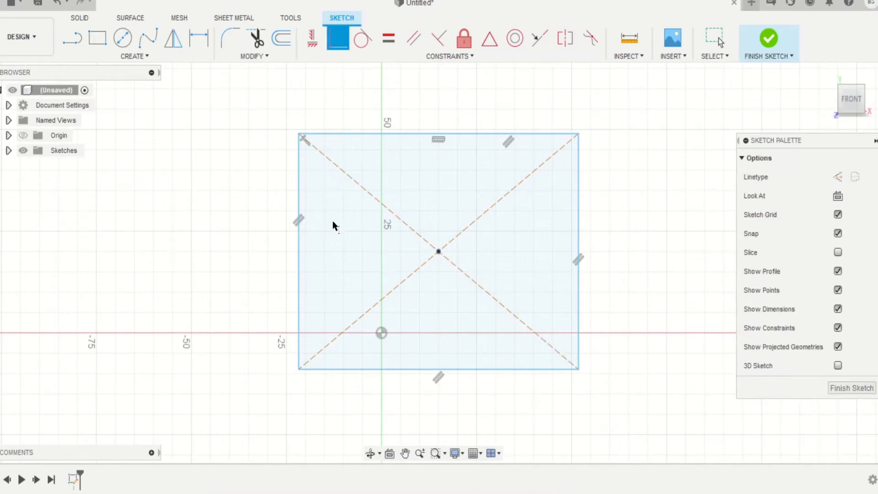
{"action": "left_click", "coordinate": [438, 251]}
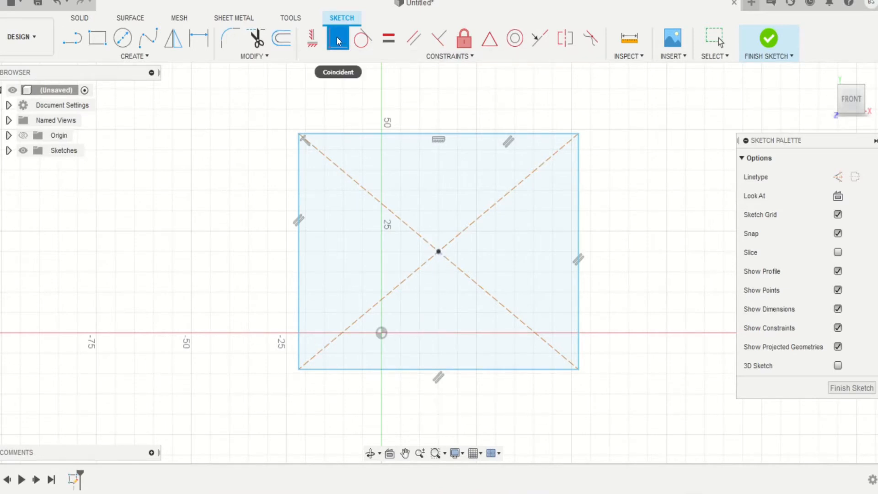
{"action": "left_click", "coordinate": [438, 251]}
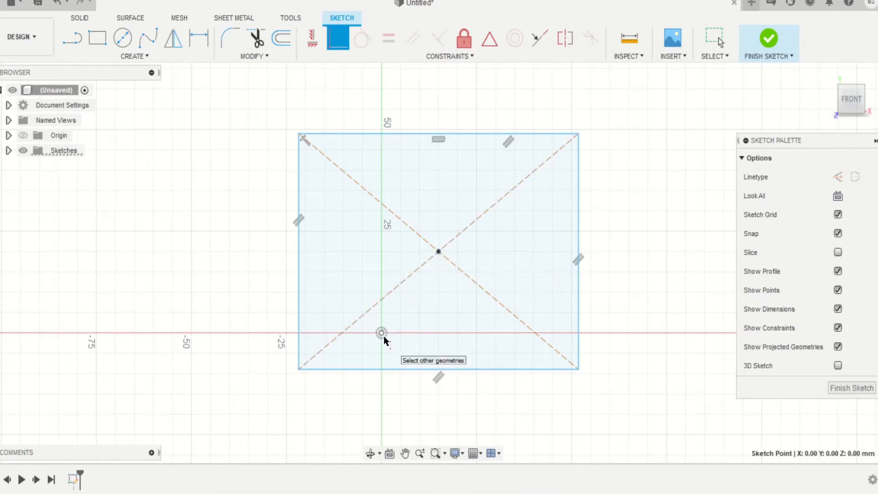
{"action": "left_click", "coordinate": [382, 333]}
{"action": "left_click", "coordinate": [439, 254]}
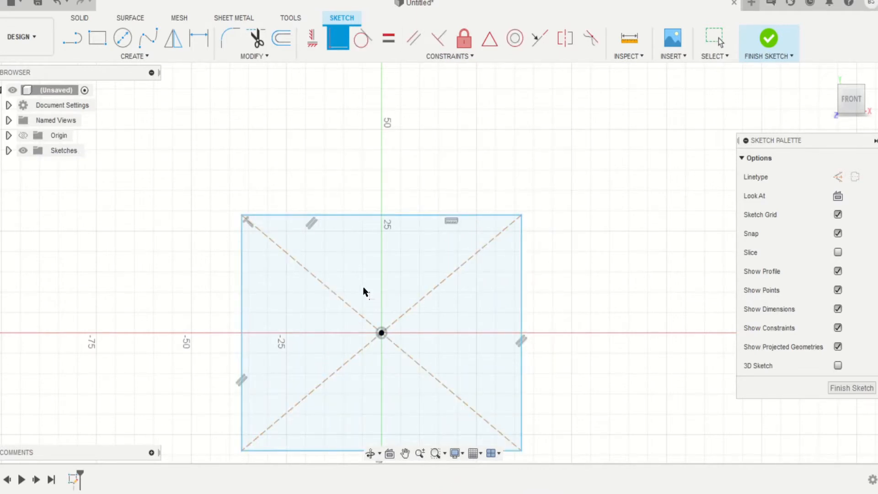
Dimension the rectangle's upper edge and set its width to 75 mm.
{"action": "scroll", "coordinate": [517, 192], "scroll_direction": "down", "scroll_amount": 3}
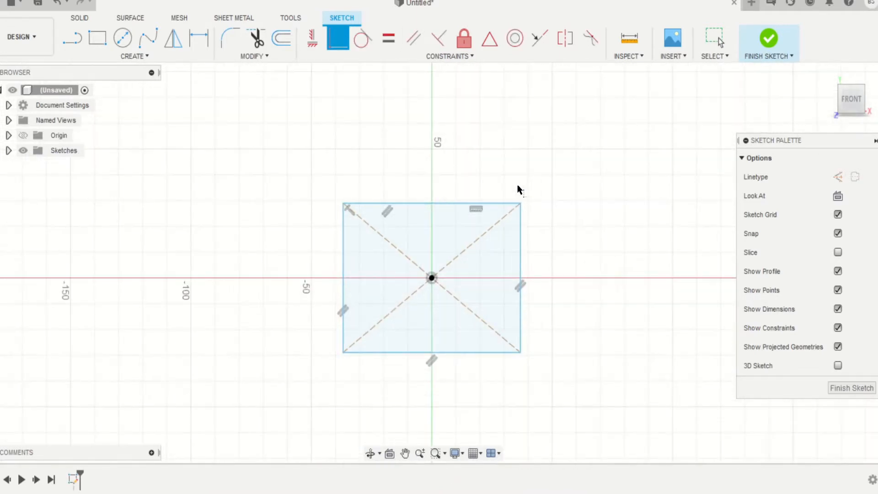
{"action": "scroll", "coordinate": [448, 297], "scroll_direction": "up", "scroll_amount": 4}
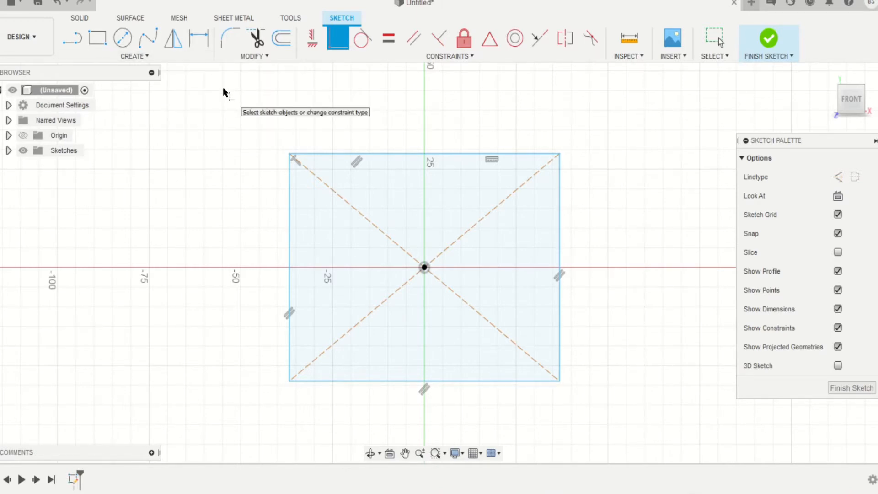
{"action": "key", "text": "d"}
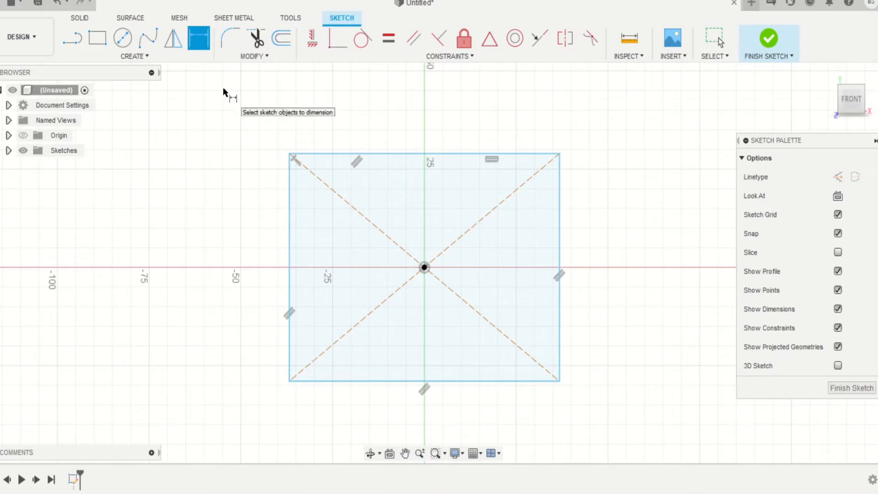
{"action": "left_click", "coordinate": [386, 154]}
{"action": "left_click", "coordinate": [388, 104]}
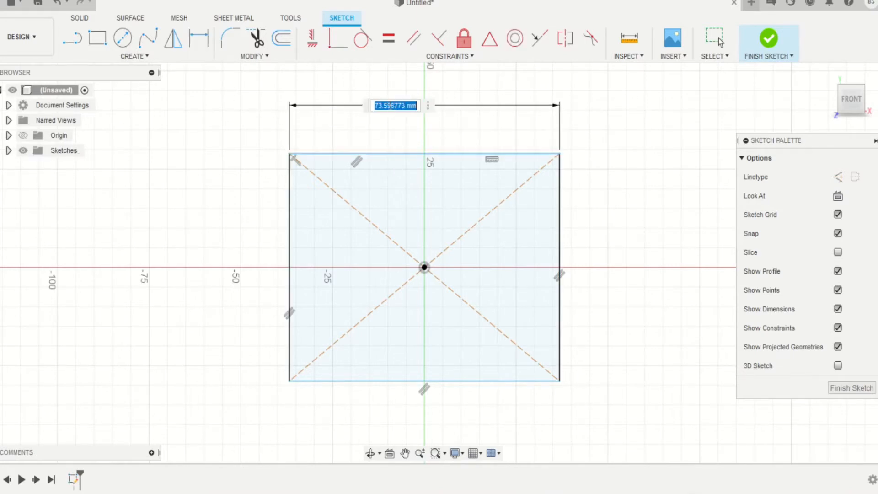
{"action": "type", "text": "75"}
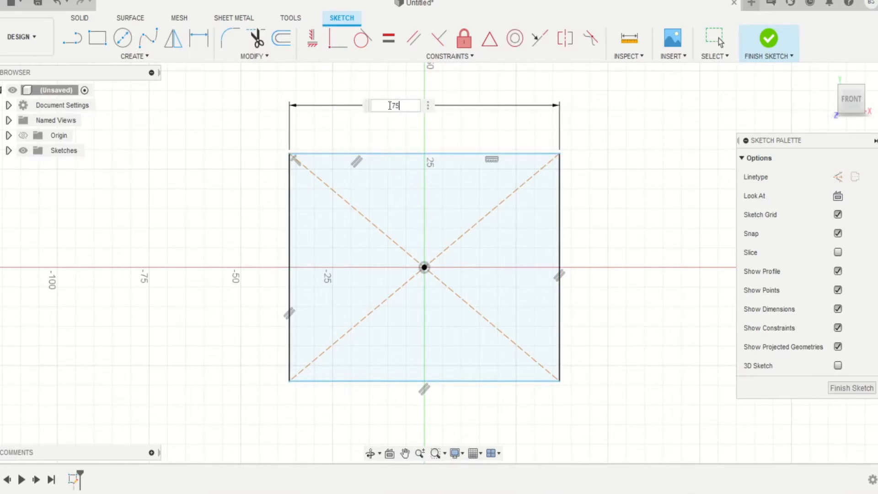
{"action": "key", "text": "Return"}
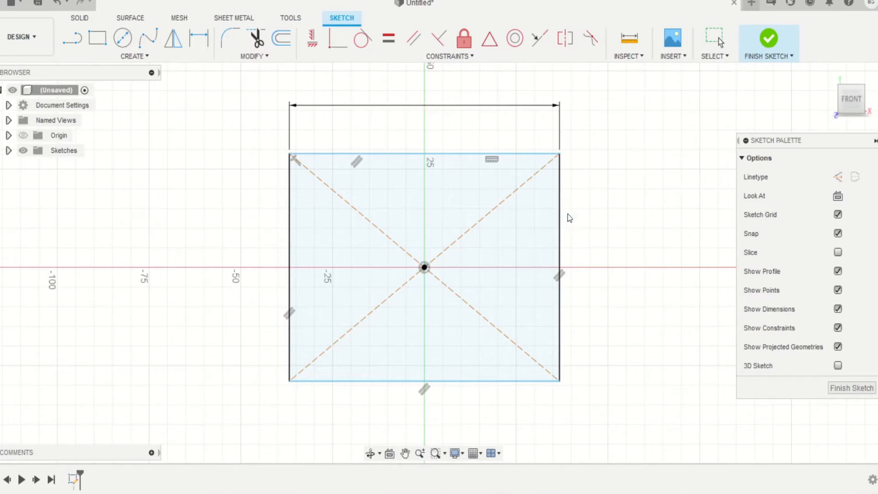
Dimension the rectangle's vertical side and set its height to 50 mm.
{"action": "key", "text": "d"}
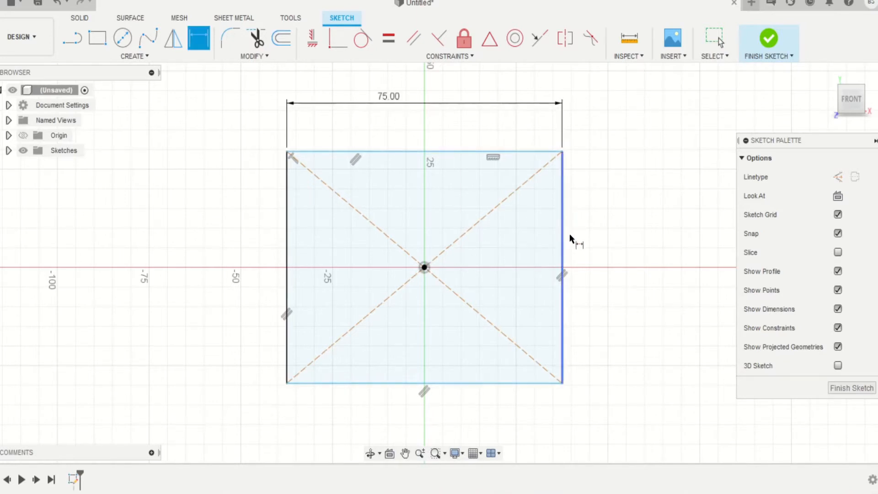
{"action": "left_click", "coordinate": [562, 196]}
{"action": "left_click", "coordinate": [644, 214]}
{"action": "type", "text": "5"}
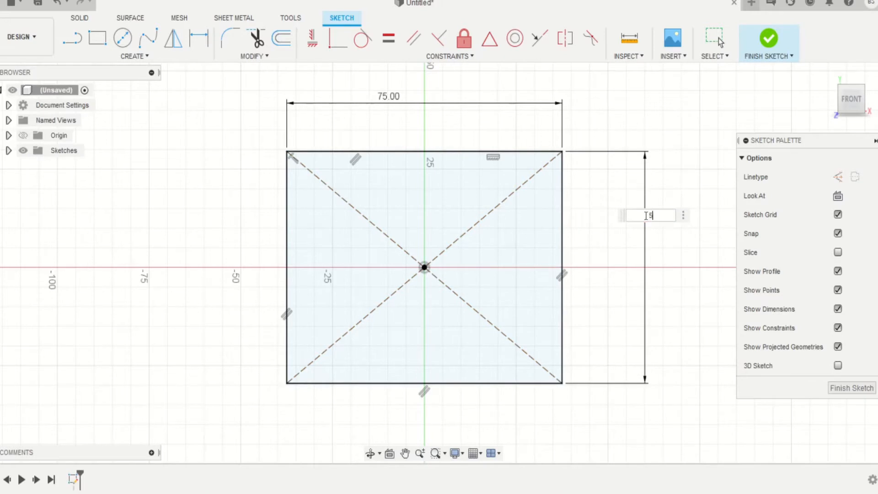
{"action": "type", "text": "0"}
{"action": "key", "text": "Return"}
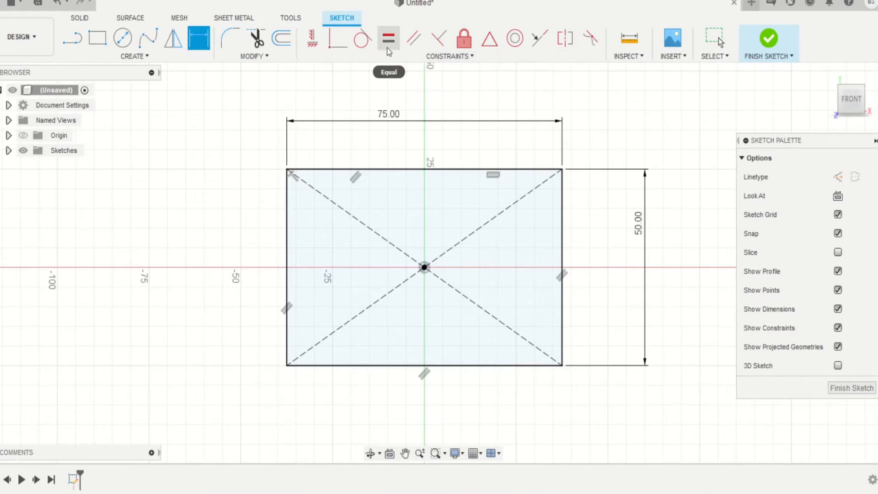
{"action": "key", "text": "Escape"}
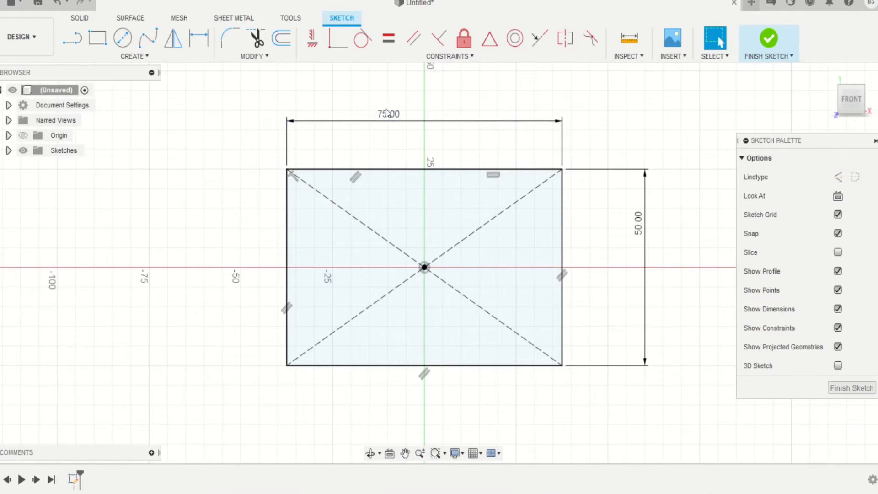
Delete the rectangle's height dimension, keeping the width dimension.
{"action": "left_click", "coordinate": [390, 114]}
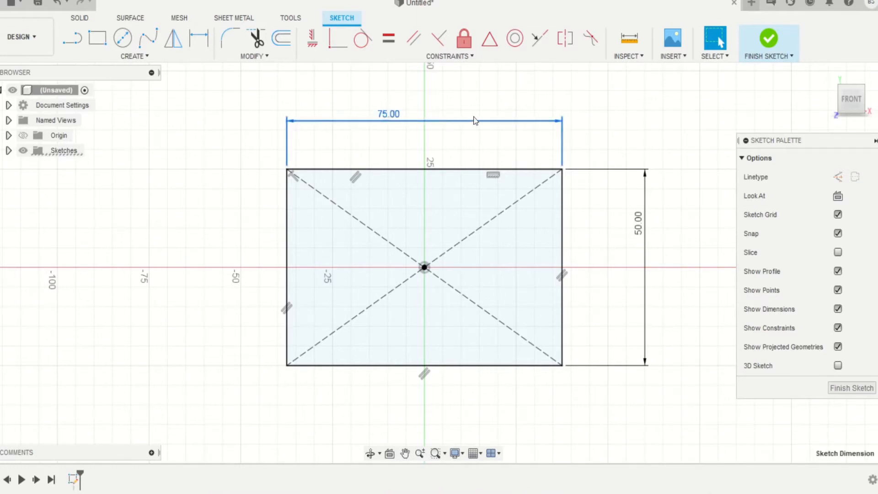
{"action": "left_click", "coordinate": [597, 110]}
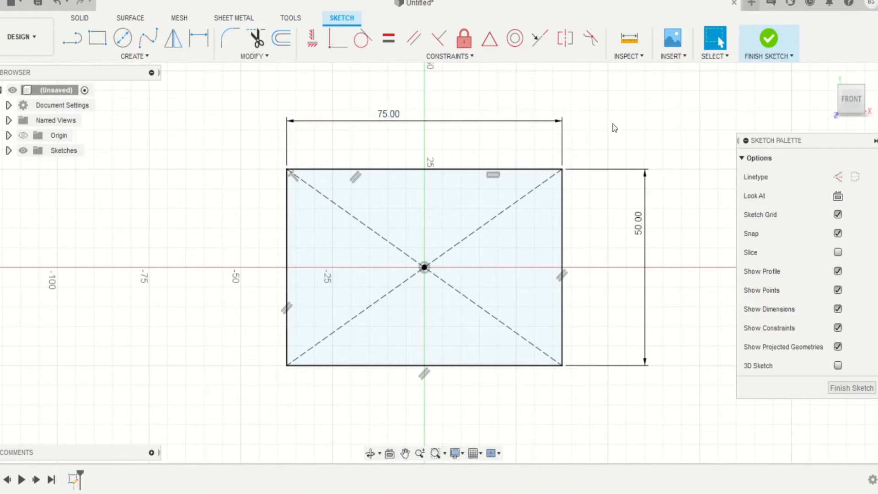
{"action": "left_click", "coordinate": [643, 224]}
{"action": "key", "text": "Delete"}
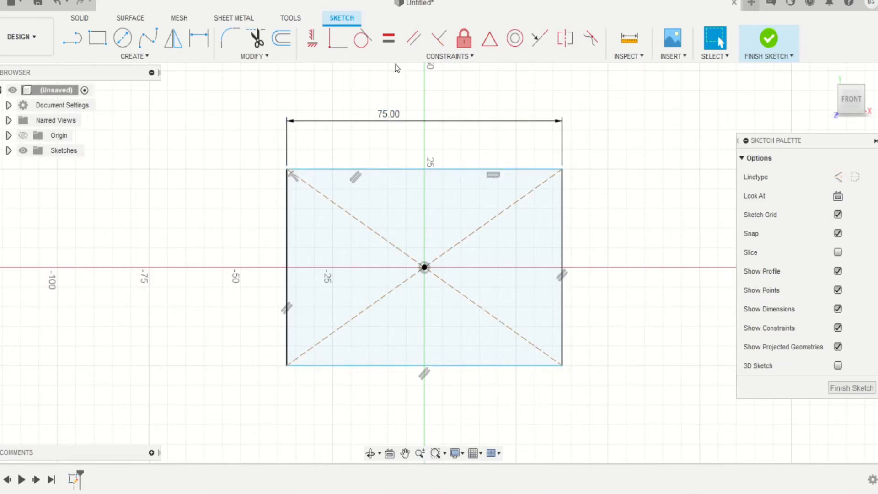
Apply an Equal constraint between the rectangle's upper edge and its right-hand vertical side.
{"action": "left_click", "coordinate": [387, 39]}
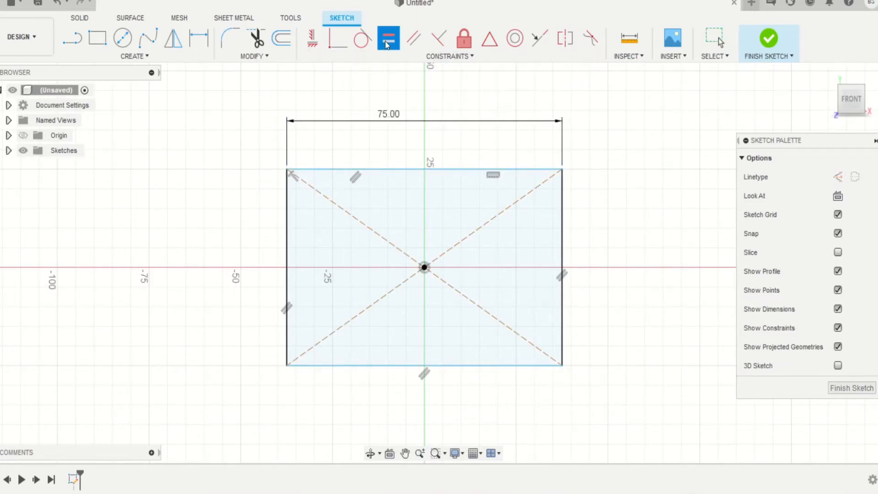
{"action": "left_click", "coordinate": [409, 170]}
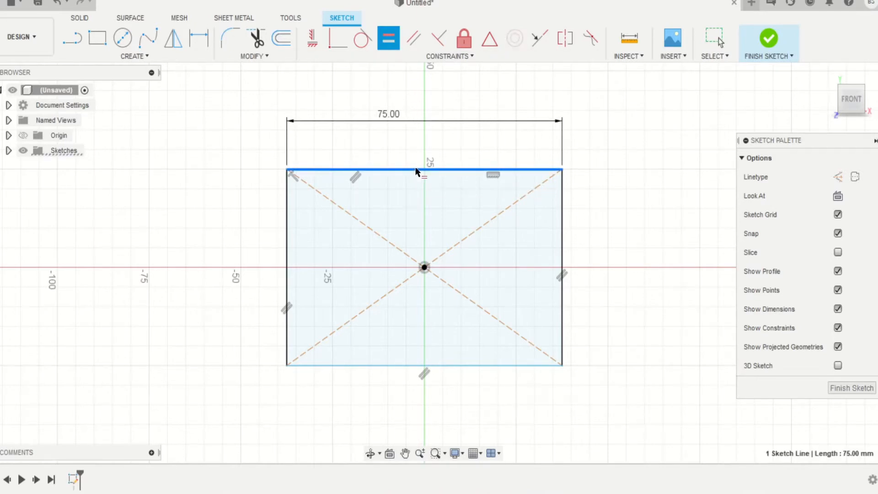
{"action": "left_click", "coordinate": [561, 238]}
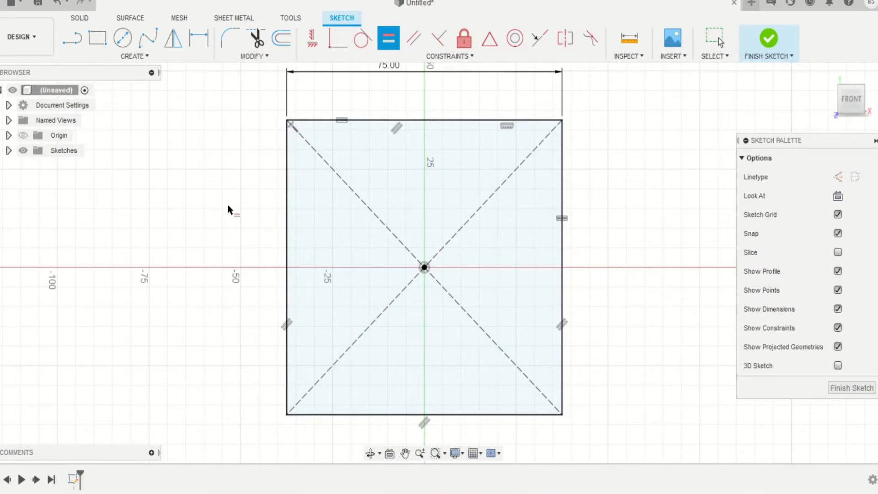
{"action": "scroll", "coordinate": [443, 111], "scroll_direction": "up", "scroll_amount": 2}
{"action": "scroll", "coordinate": [443, 111], "scroll_direction": "down", "scroll_amount": 2}
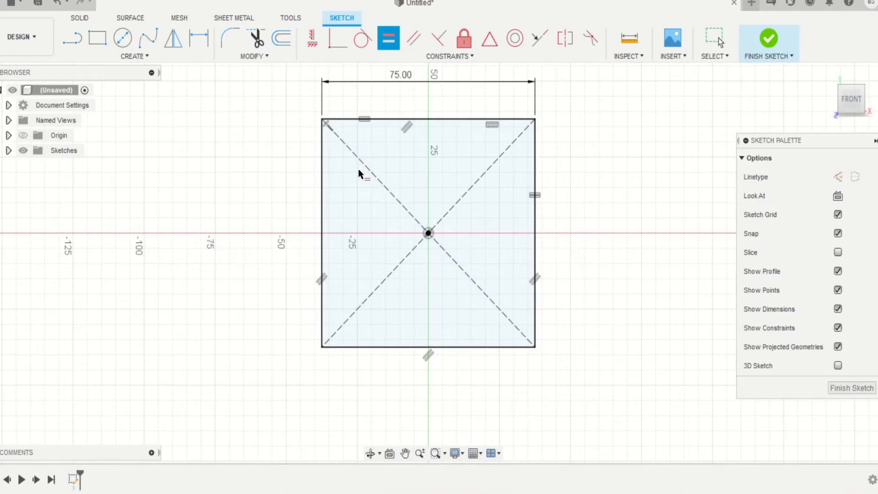
{"action": "key", "text": "Escape"}
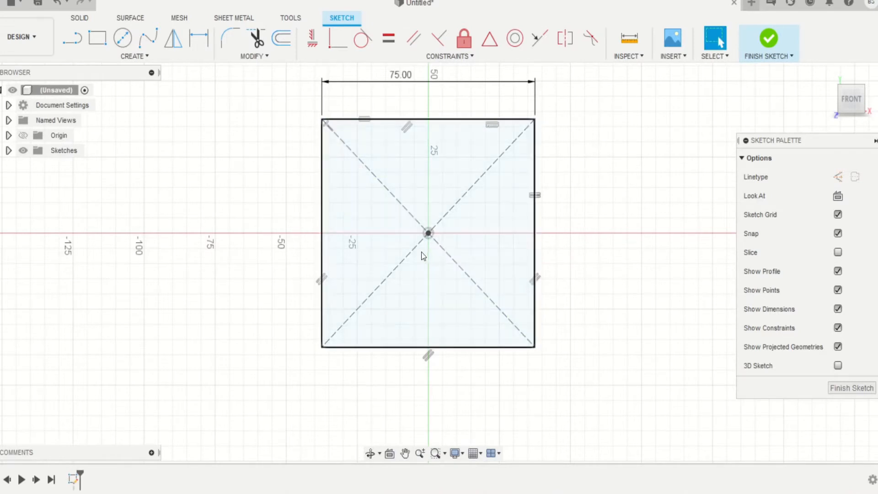
Delete the entire rectangle together with its diagonals, constraints and width dimension.
{"action": "mouse_move", "coordinate": [295, 65]}
{"action": "left_mouse_down"}
{"action": "mouse_move", "coordinate": [435, 88]}
{"action": "mouse_move", "coordinate": [599, 419]}
{"action": "left_mouse_up"}
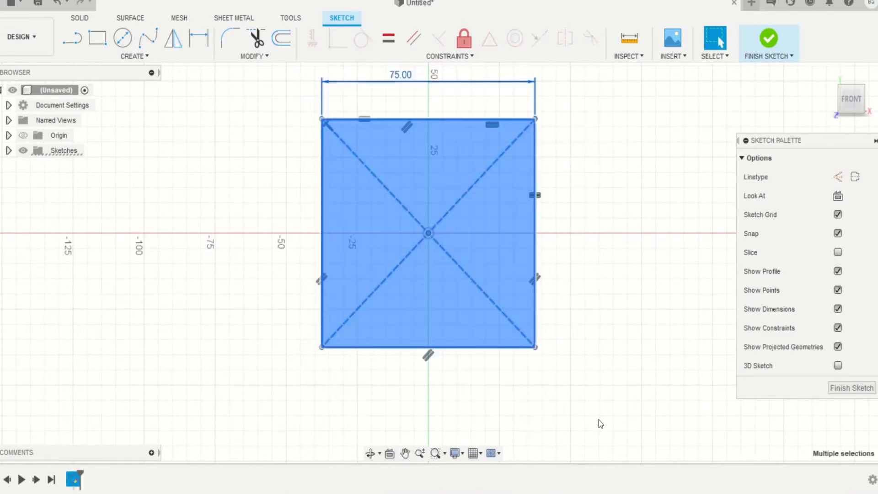
{"action": "key", "text": "Delete"}
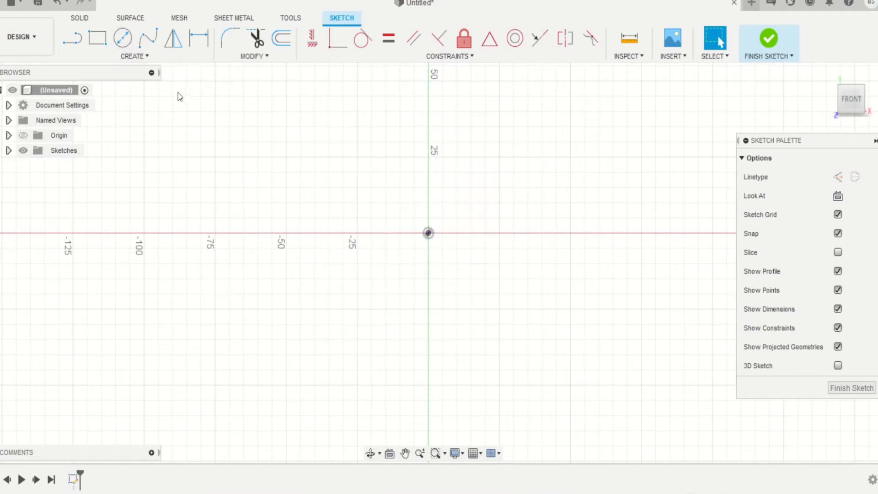
Sketch two center-diameter circles on either side of the origin, about 69.5 mm diameter on the left and 58.3 mm on the right.
{"action": "left_click", "coordinate": [124, 41]}
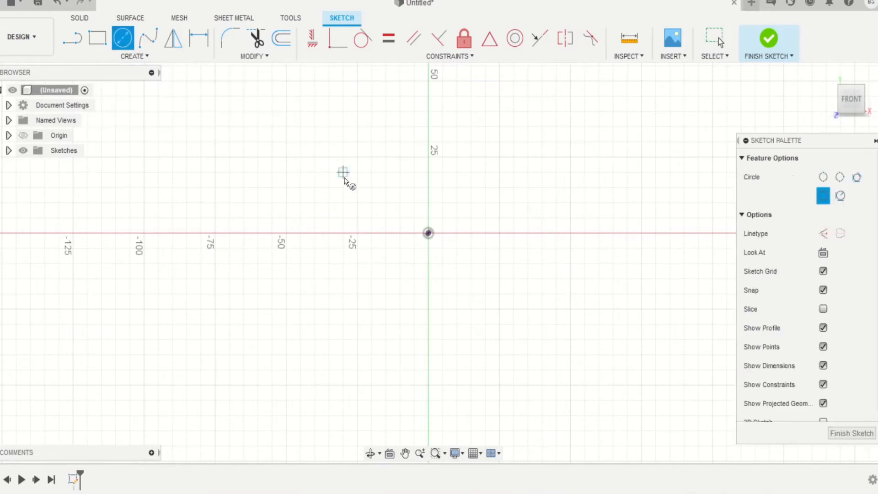
{"action": "left_click", "coordinate": [229, 202]}
{"action": "left_click", "coordinate": [325, 171]}
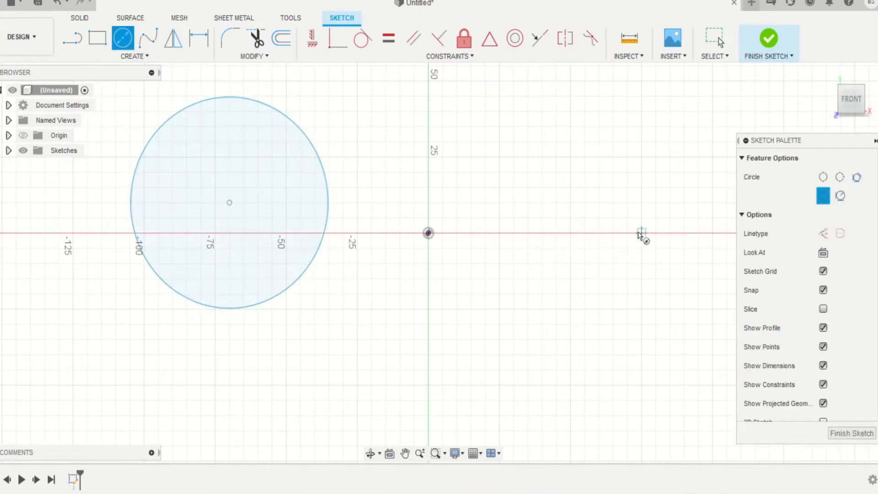
{"action": "left_click", "coordinate": [556, 202]}
{"action": "left_click", "coordinate": [631, 160]}
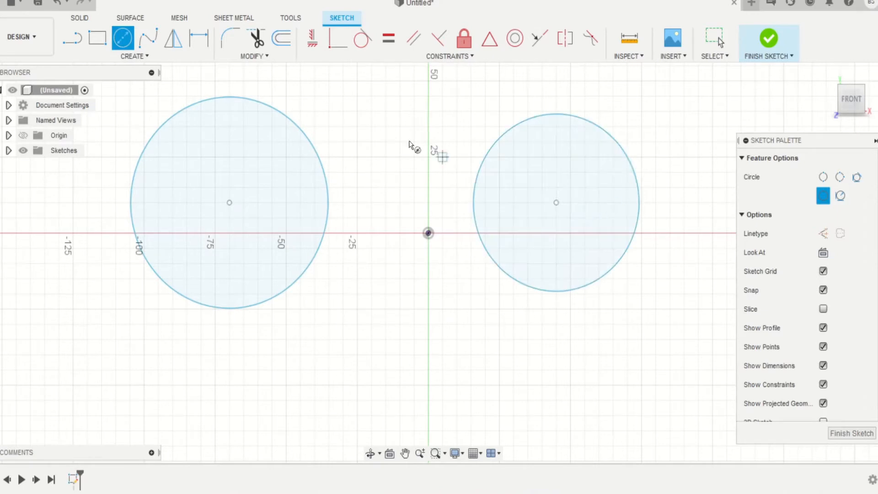
Apply a Coincident constraint between the larger circle's center point and the sketch origin.
{"action": "left_click", "coordinate": [337, 39]}
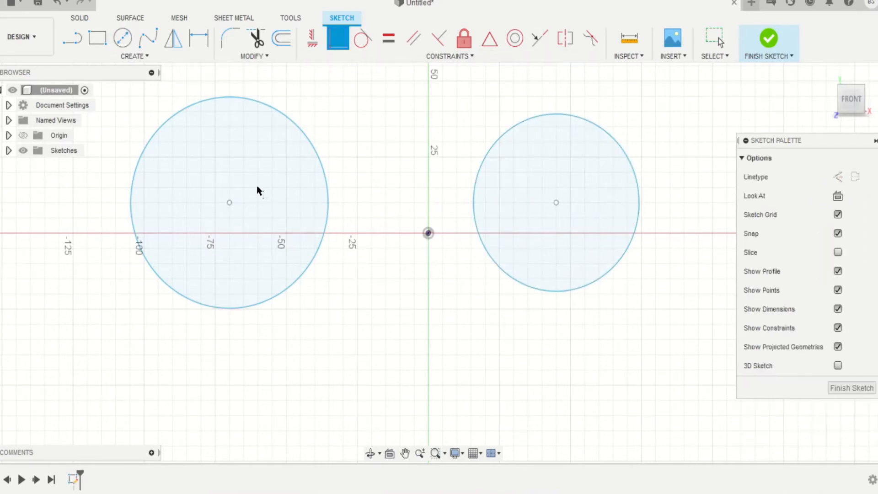
{"action": "left_click", "coordinate": [229, 202]}
{"action": "left_click", "coordinate": [428, 233]}
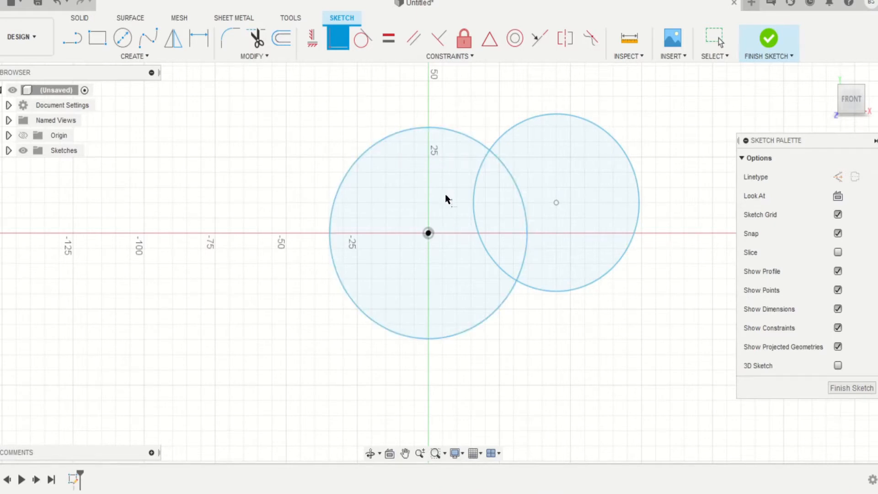
Try a Coincident constraint between the smaller circle's center point and the sketch origin, and undo it.
{"action": "left_click", "coordinate": [557, 205]}
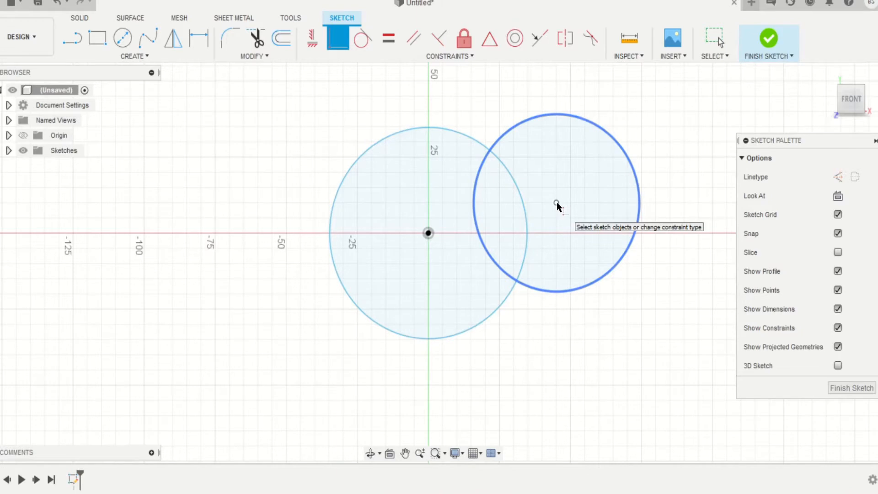
{"action": "left_click", "coordinate": [556, 203]}
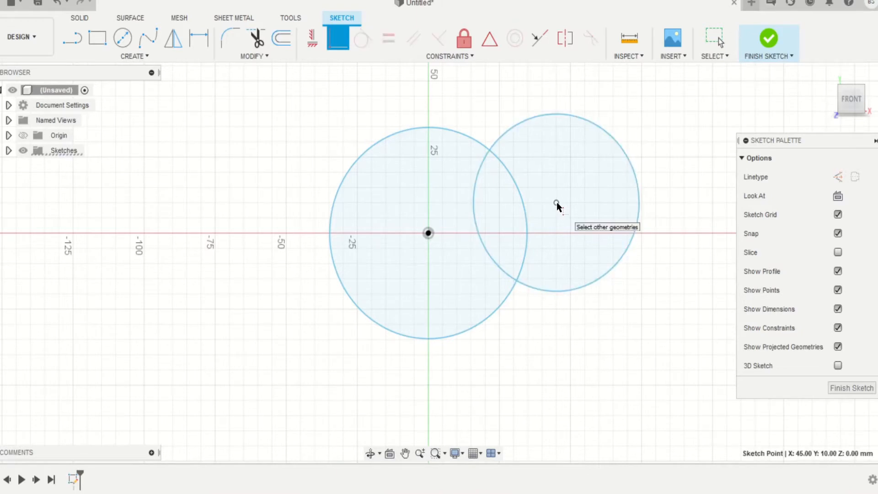
{"action": "left_click", "coordinate": [428, 234]}
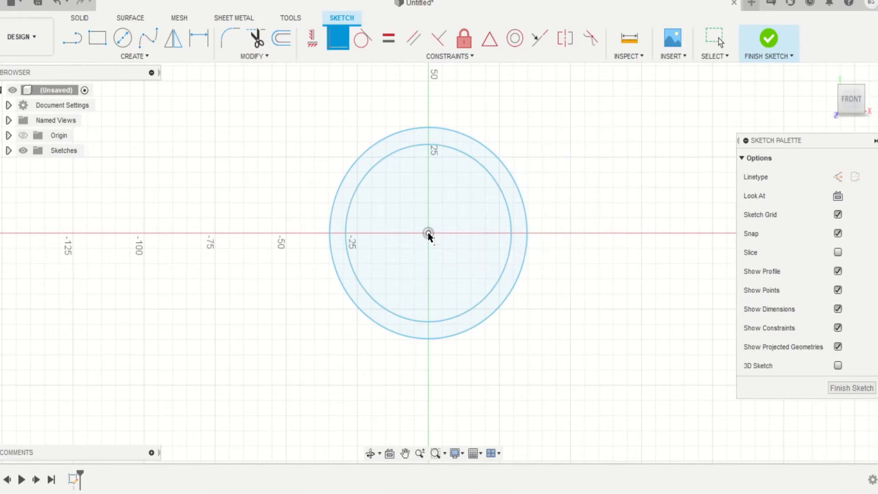
{"action": "key", "text": "Escape"}
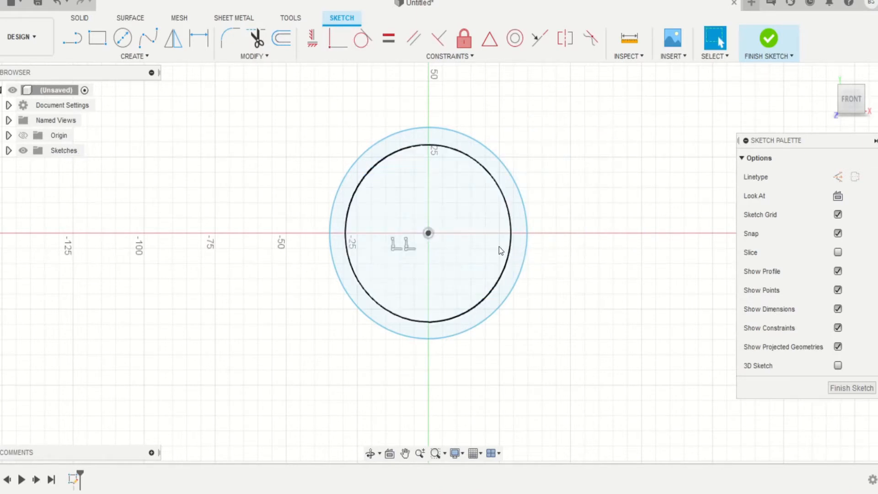
{"action": "key", "text": "ctrl+z"}
Apply a Concentric constraint between the larger circle and the smaller circle.
{"action": "left_click", "coordinate": [517, 45]}
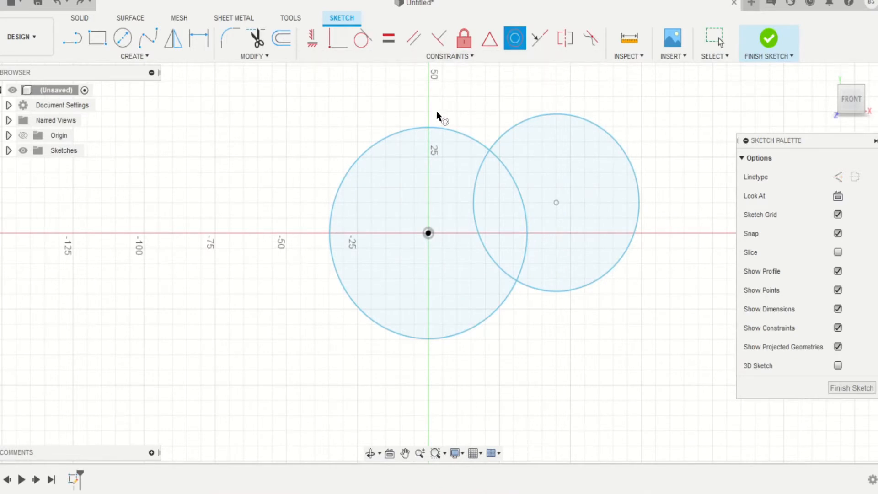
{"action": "left_click", "coordinate": [400, 132]}
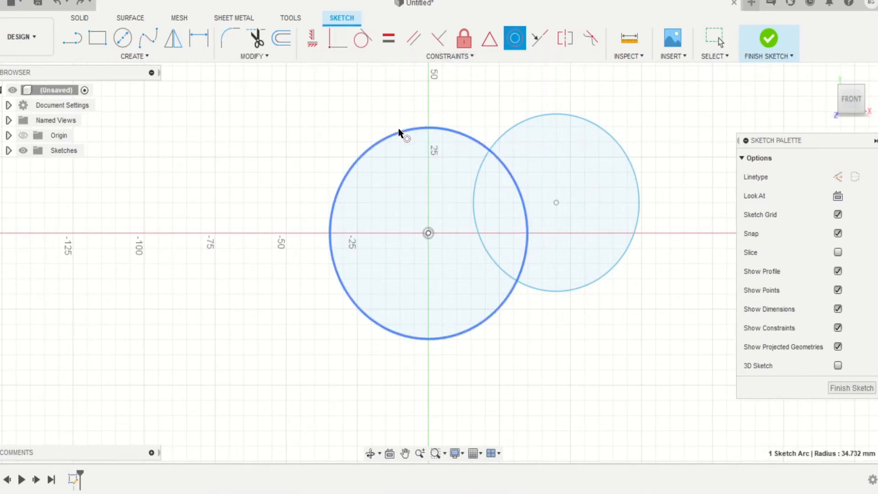
{"action": "left_click", "coordinate": [551, 120]}
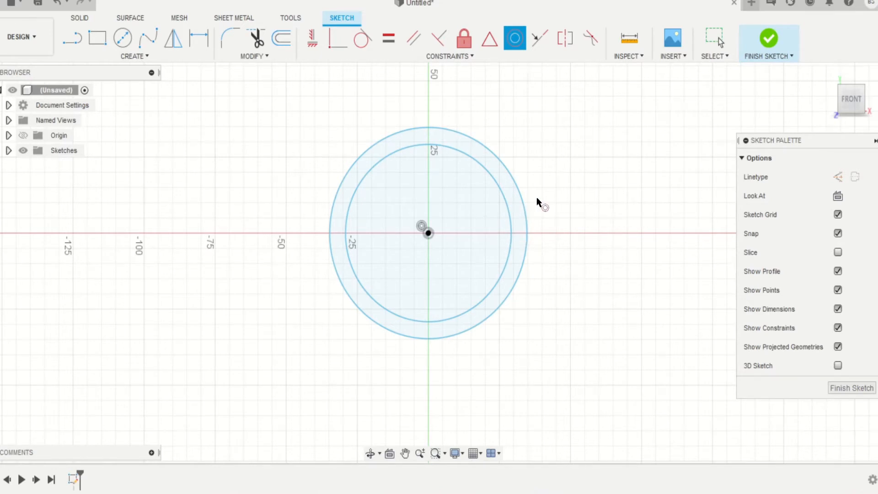
Dimension the two concentric circles, setting the outer diameter to 70 mm and the inner diameter to 50 mm.
{"action": "left_click", "coordinate": [199, 39]}
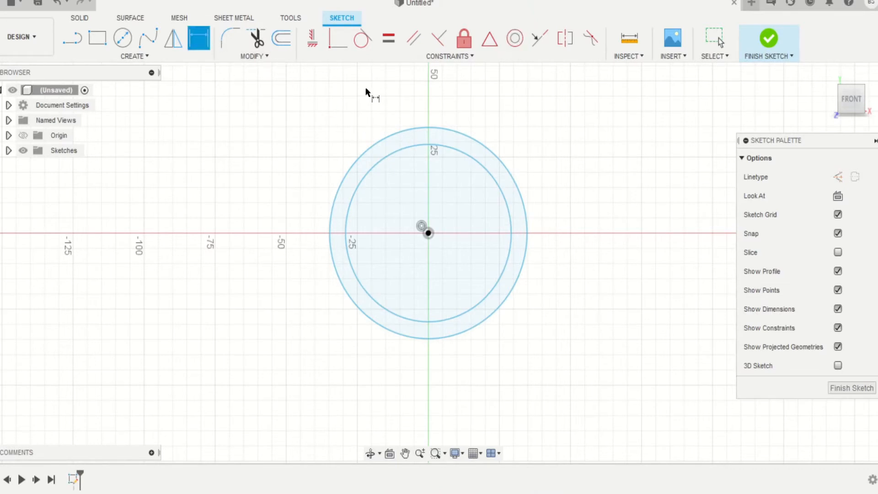
{"action": "left_click", "coordinate": [510, 165]}
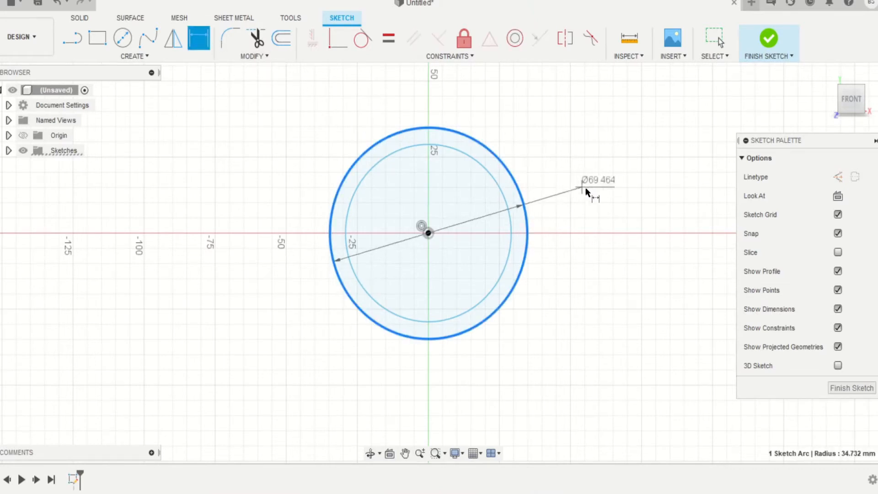
{"action": "left_click", "coordinate": [589, 197]}
{"action": "type", "text": "70"}
{"action": "key", "text": "Return"}
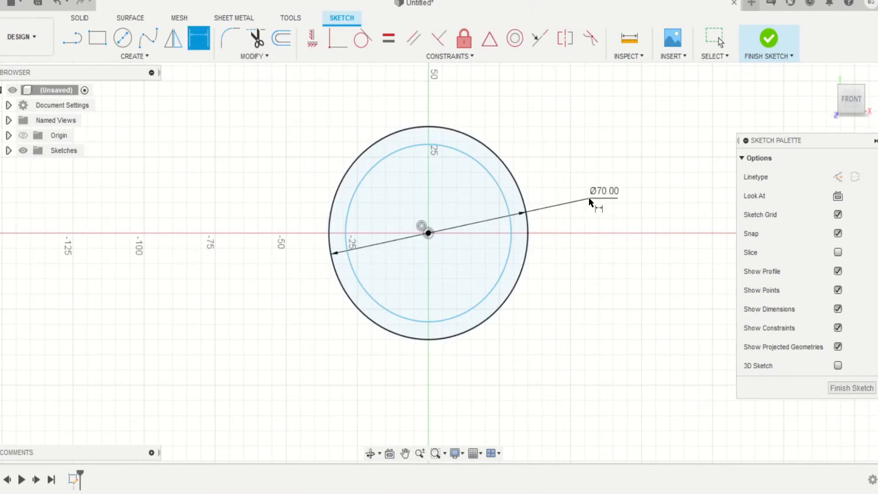
{"action": "left_click", "coordinate": [500, 193]}
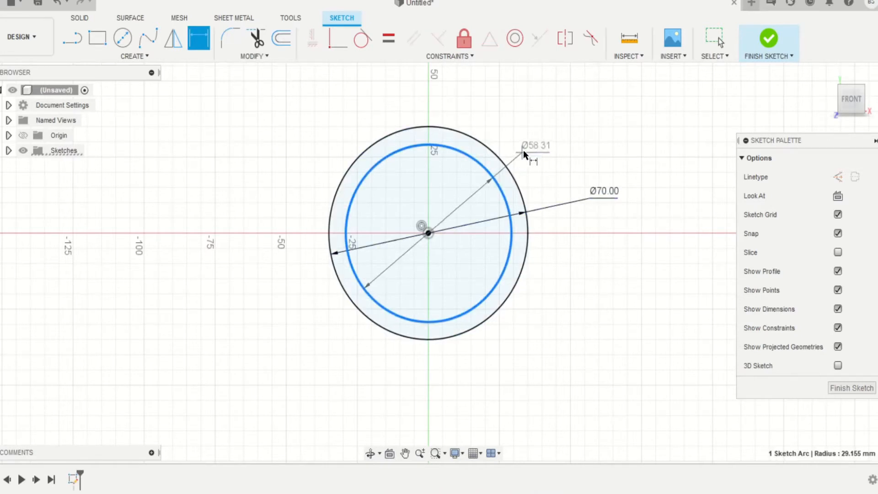
{"action": "left_click", "coordinate": [525, 147]}
{"action": "type", "text": "50"}
{"action": "key", "text": "Return"}
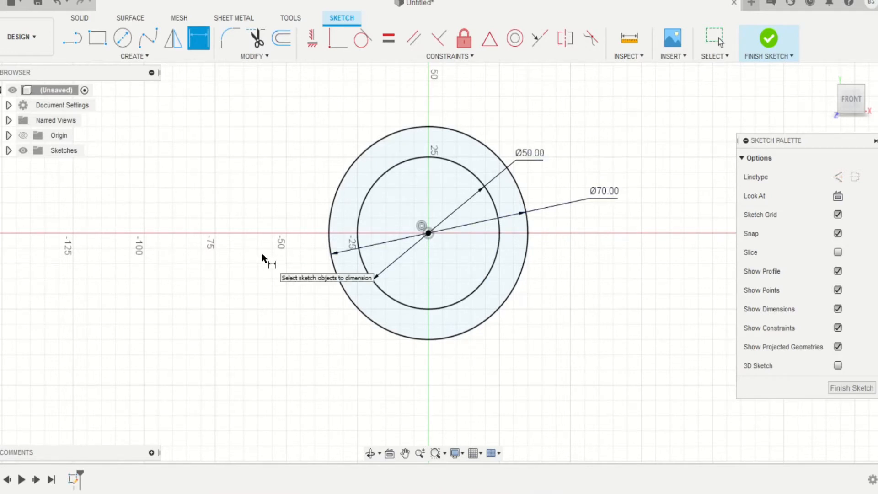
{"action": "key", "text": "Escape"}
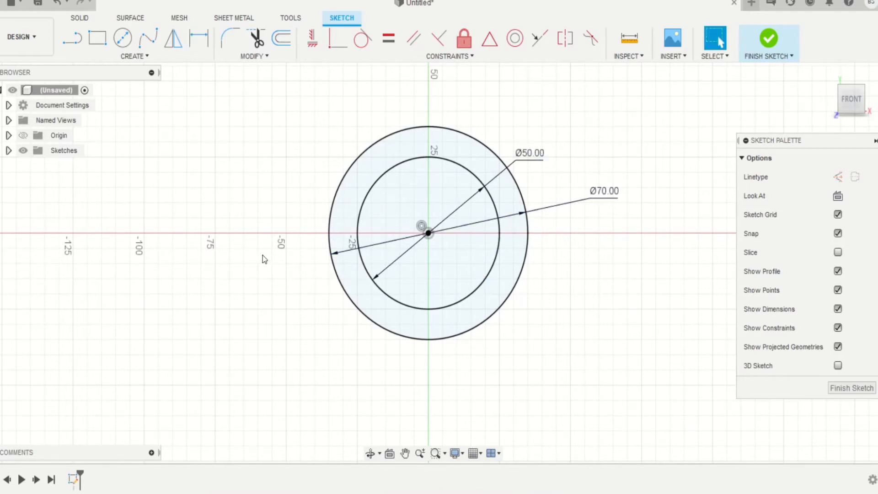
Delete the inner circle's diameter dimension and resize that circle freehand to about 57.8 mm diameter.
{"action": "left_click", "coordinate": [427, 232]}
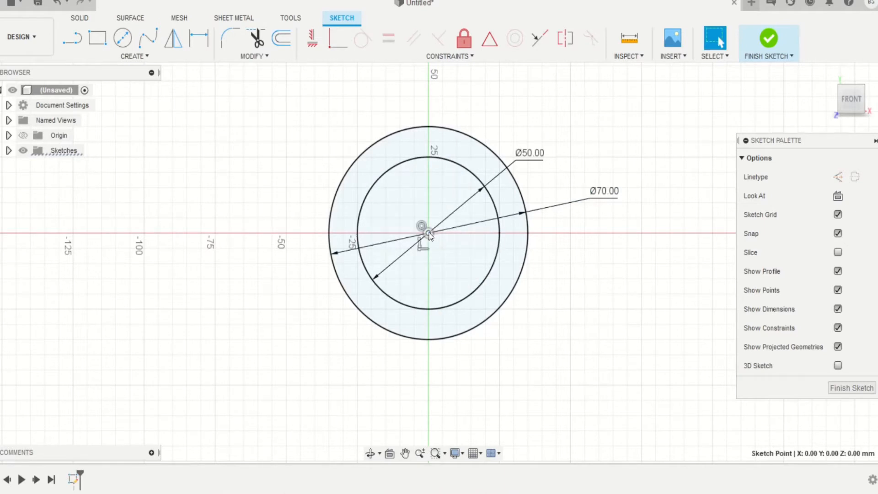
{"action": "left_click", "coordinate": [532, 156]}
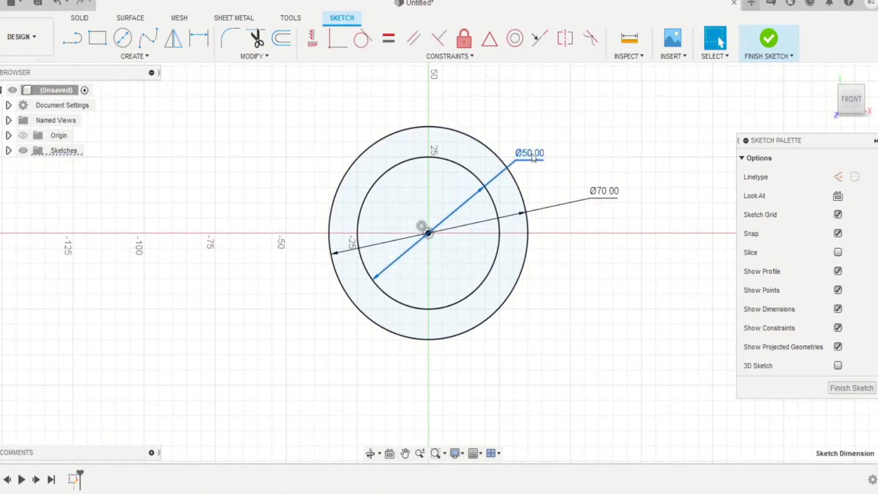
{"action": "key", "text": "Delete"}
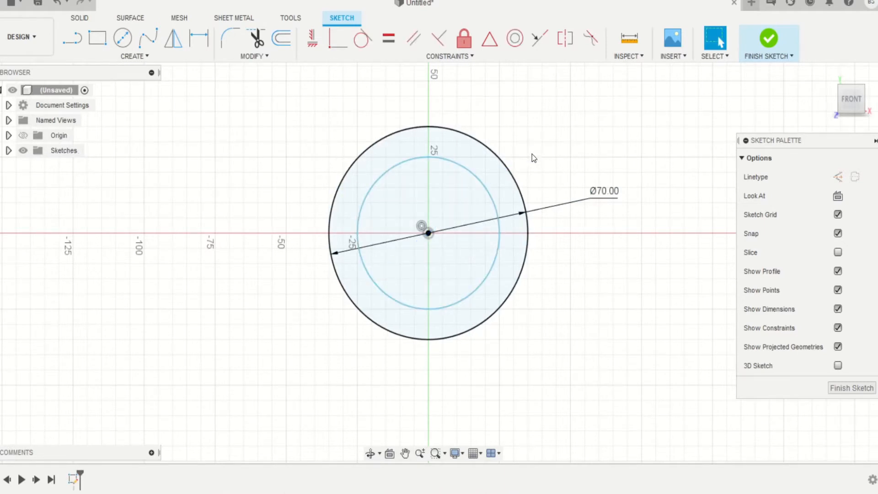
{"action": "left_click", "coordinate": [428, 233]}
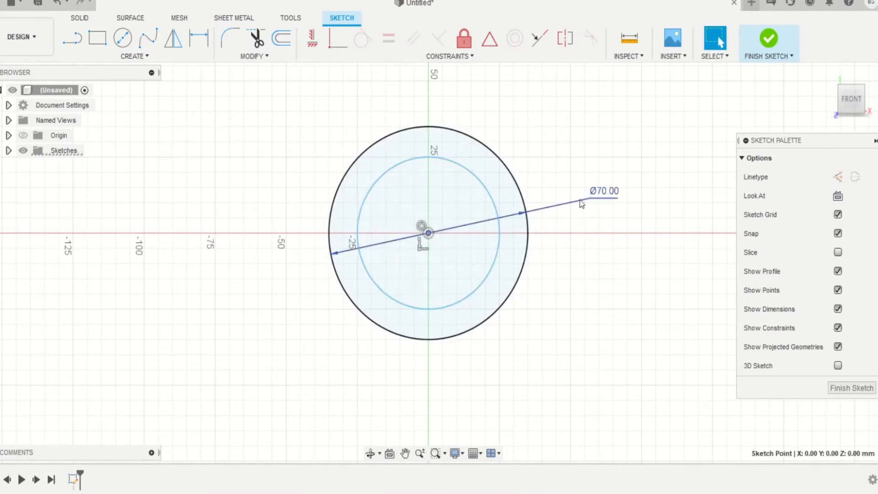
{"action": "mouse_move", "coordinate": [496, 200]}
{"action": "left_mouse_down"}
{"action": "mouse_move", "coordinate": [598, 140]}
{"action": "mouse_move", "coordinate": [366, 240]}
{"action": "mouse_move", "coordinate": [570, 119]}
{"action": "mouse_move", "coordinate": [466, 201]}
{"action": "mouse_move", "coordinate": [542, 137]}
{"action": "mouse_move", "coordinate": [482, 191]}
{"action": "mouse_move", "coordinate": [311, 284]}
{"action": "mouse_move", "coordinate": [172, 336]}
{"action": "mouse_move", "coordinate": [571, 152]}
{"action": "mouse_move", "coordinate": [453, 222]}
{"action": "mouse_move", "coordinate": [561, 192]}
{"action": "mouse_move", "coordinate": [446, 215]}
{"action": "mouse_move", "coordinate": [560, 191]}
{"action": "mouse_move", "coordinate": [497, 213]}
{"action": "mouse_move", "coordinate": [507, 210]}
{"action": "left_mouse_up"}
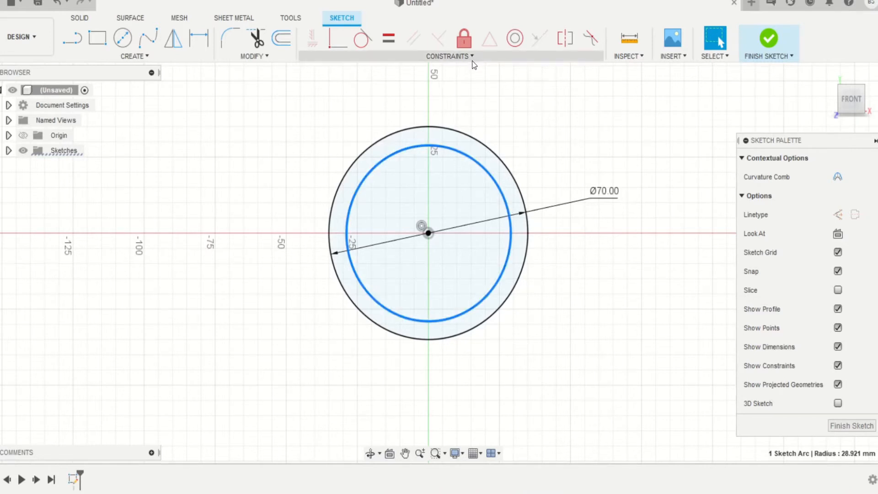
{"action": "left_click", "coordinate": [536, 130]}
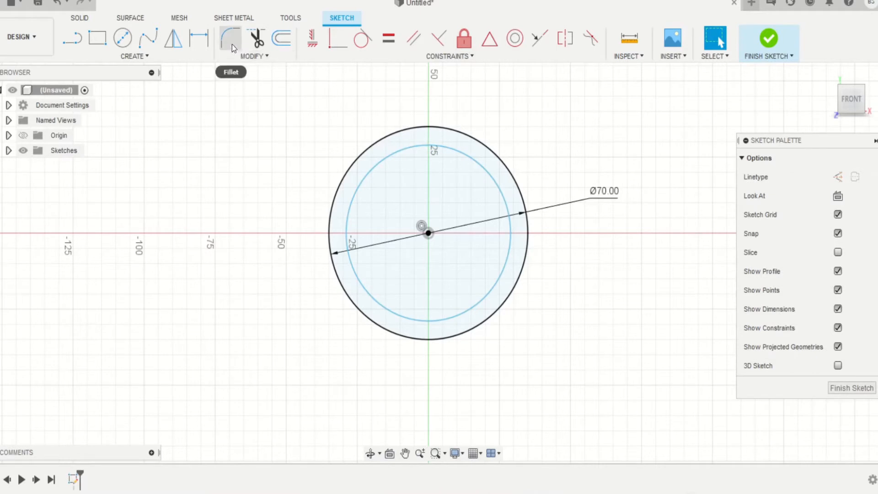
Dimension the inner circle again and set its diameter to 50 mm.
{"action": "left_click", "coordinate": [199, 38]}
{"action": "left_click", "coordinate": [499, 187]}
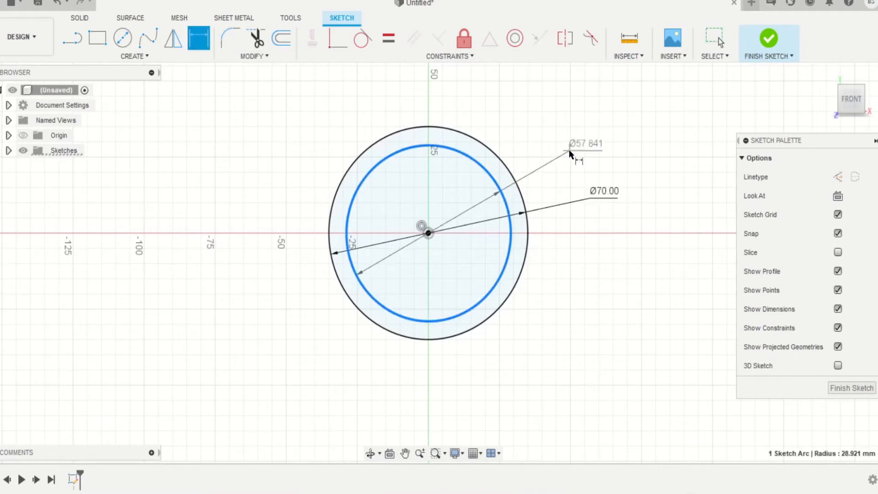
{"action": "left_click", "coordinate": [569, 150]}
{"action": "type", "text": "50"}
{"action": "key", "text": "Return"}
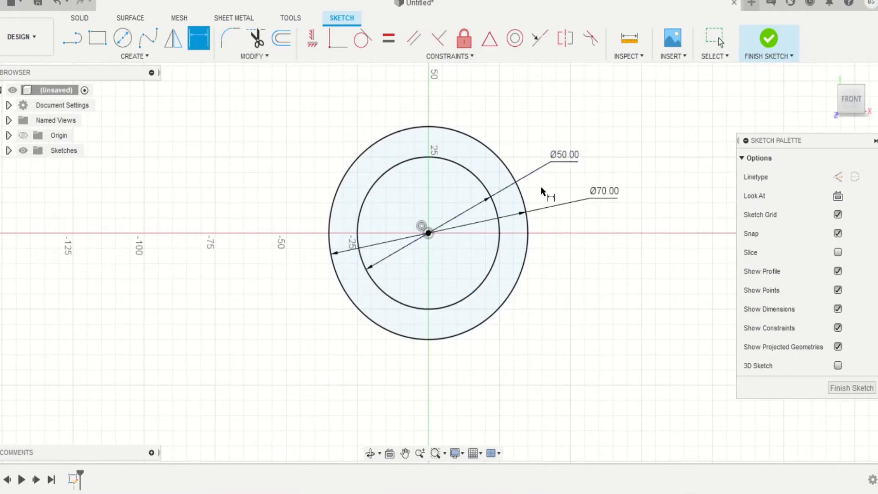
{"action": "key", "text": "Escape"}
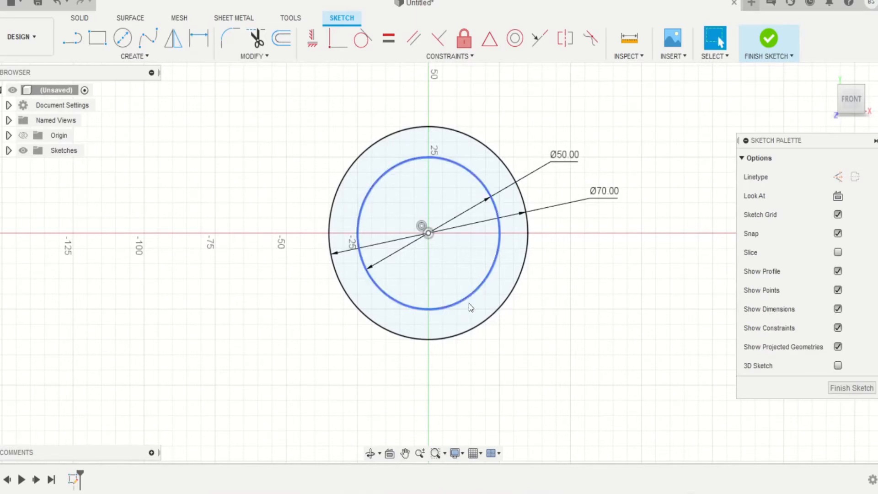
Delete both concentric circles with their dimensions and draw a horizontal base line about 60 mm long leftward from the origin.
{"action": "left_click_drag", "start_coordinate": [225, 346], "coordinate": [630, 100]}
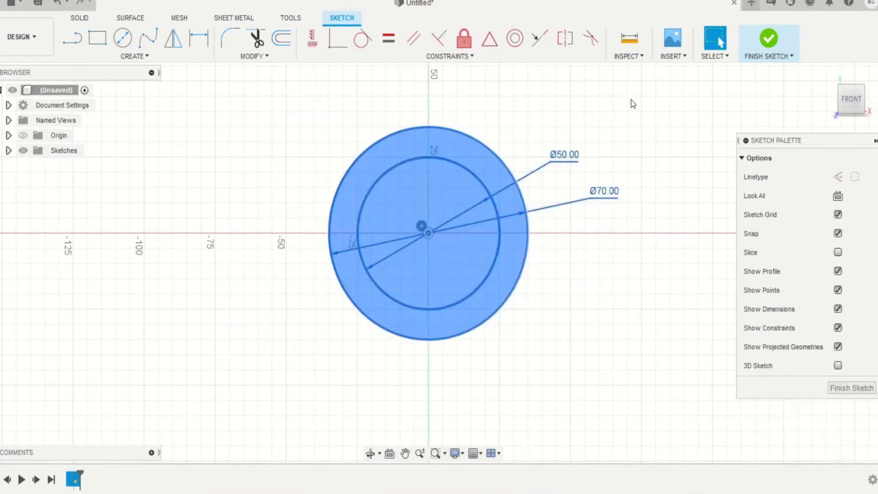
{"action": "key", "text": "Delete"}
{"action": "left_click", "coordinate": [72, 38]}
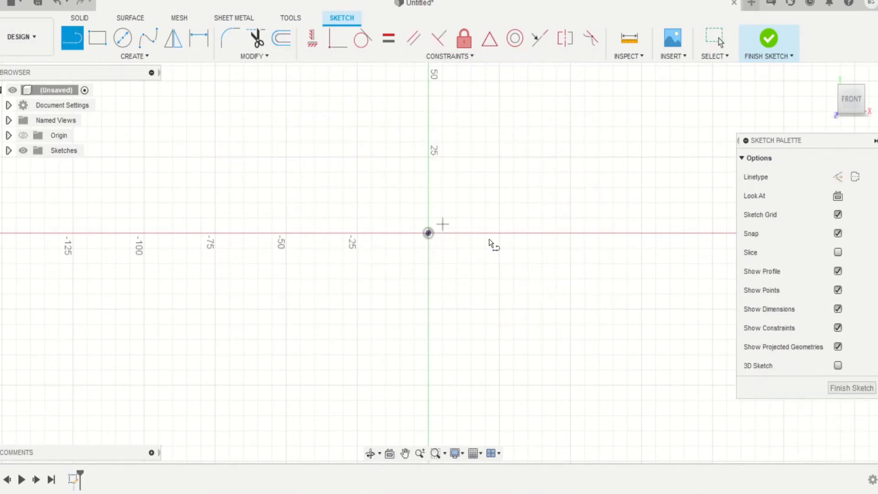
{"action": "left_click", "coordinate": [428, 234]}
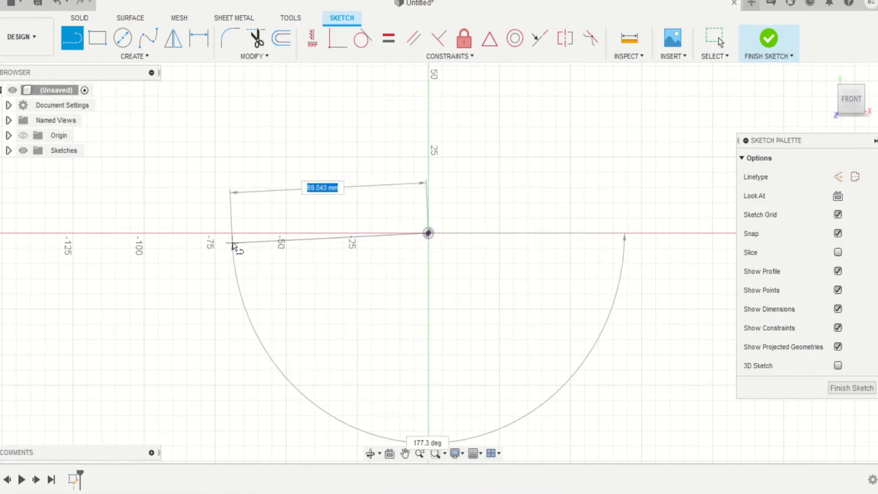
{"action": "left_click", "coordinate": [257, 233]}
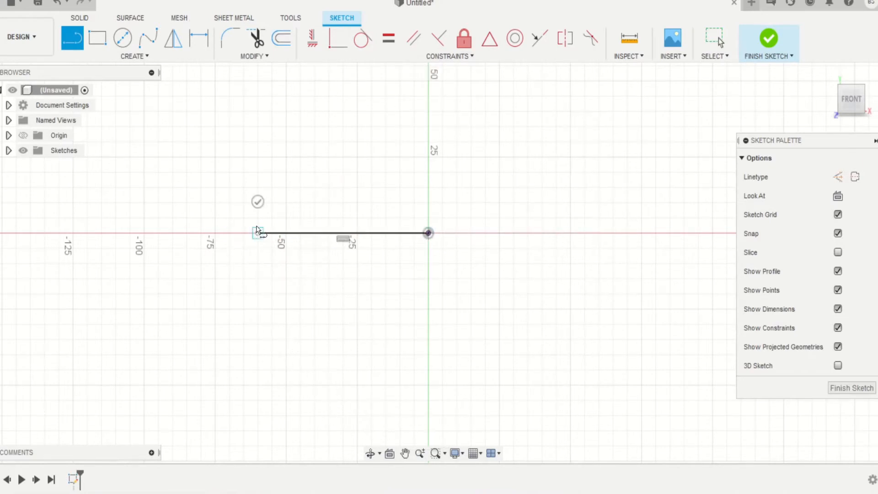
Continue the line chain upward from the base's outer end as perpendicular stair steps, starting with a riser about 25 mm high.
{"action": "left_click", "coordinate": [258, 156]}
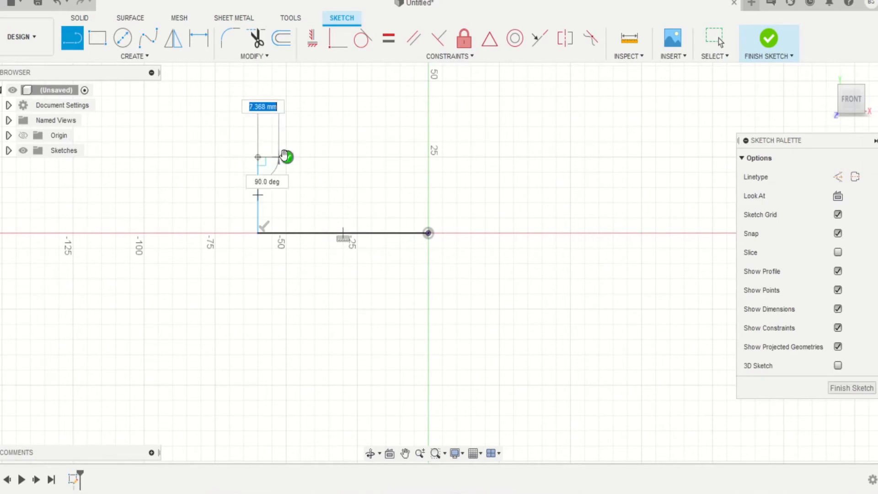
{"action": "left_click", "coordinate": [300, 156]}
{"action": "left_click", "coordinate": [300, 105]}
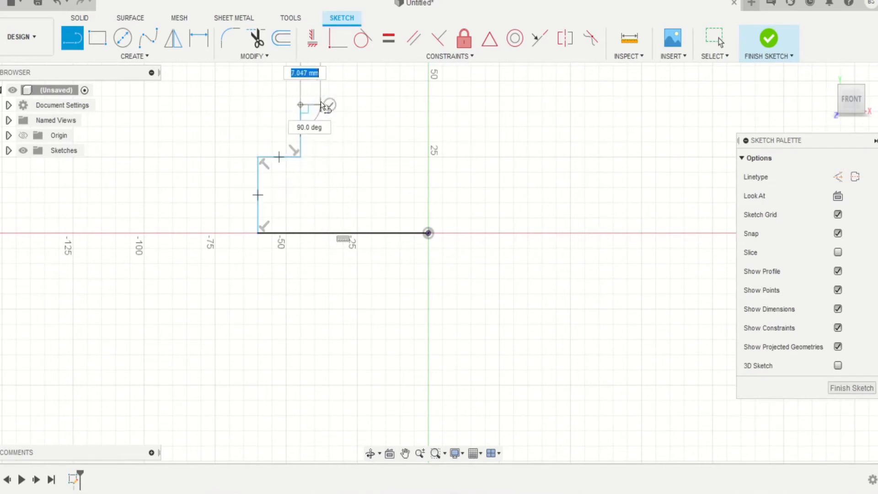
{"action": "left_click", "coordinate": [314, 104]}
{"action": "left_click", "coordinate": [315, 82]}
{"action": "scroll", "coordinate": [365, 103], "scroll_direction": "up", "scroll_amount": 2}
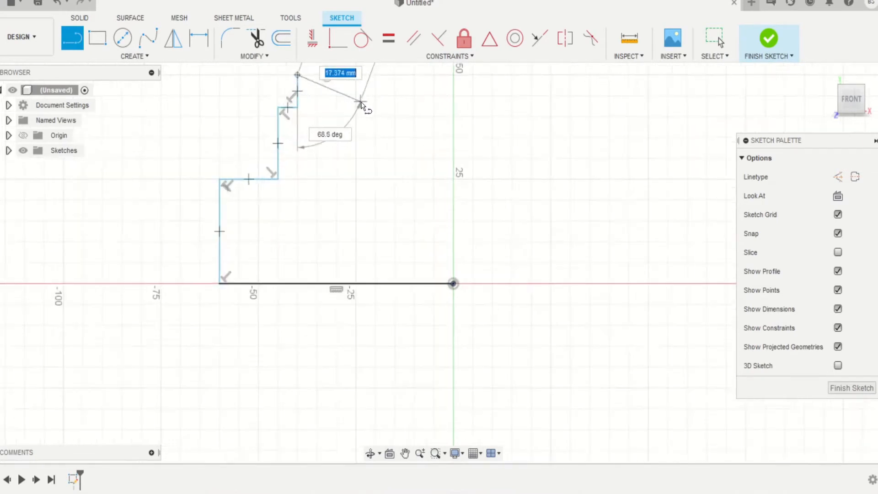
{"action": "scroll", "coordinate": [373, 137], "scroll_direction": "down", "scroll_amount": 3}
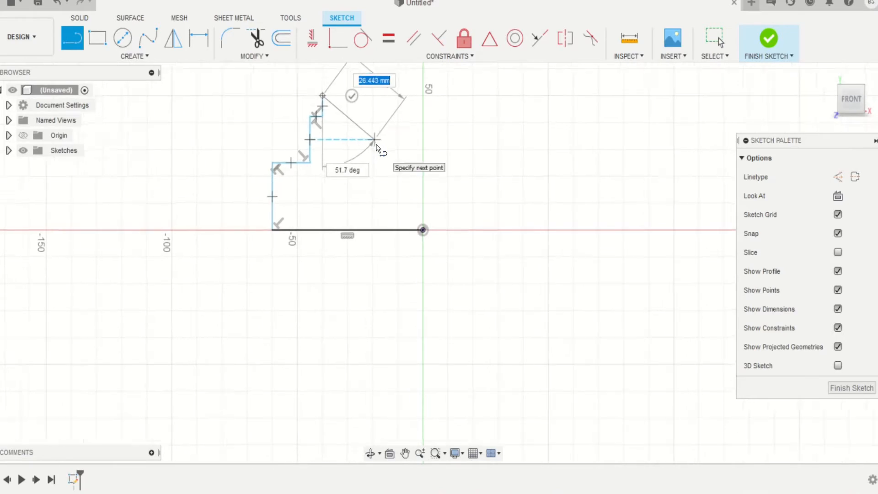
{"action": "scroll", "coordinate": [366, 164], "scroll_direction": "up", "scroll_amount": 3}
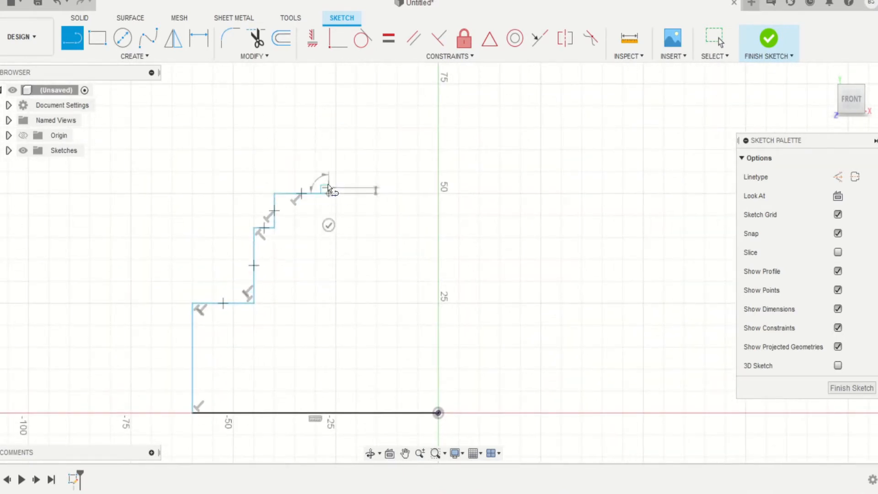
Add one more stair step, run the top edge to the vertical axis and close the profile down to the origin.
{"action": "left_click", "coordinate": [328, 193]}
{"action": "left_click", "coordinate": [328, 149]}
{"action": "left_click", "coordinate": [438, 150]}
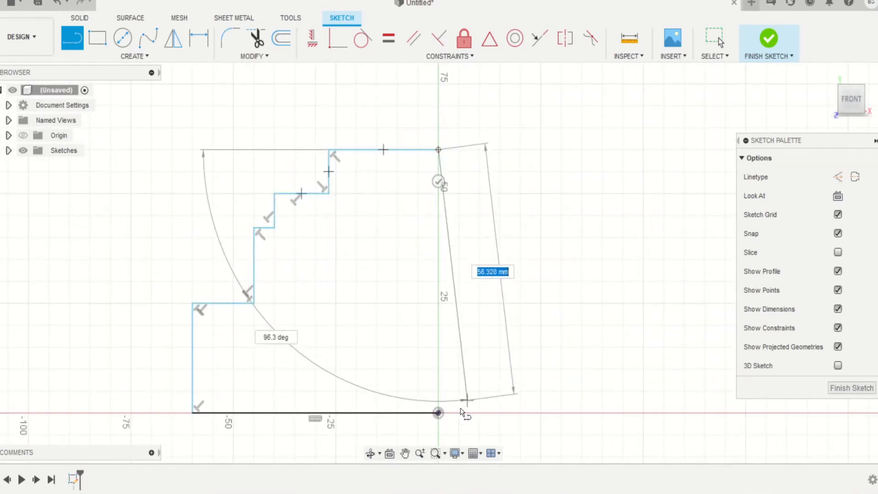
{"action": "left_click", "coordinate": [438, 413]}
{"action": "scroll", "coordinate": [483, 106], "scroll_direction": "down", "scroll_amount": 1}
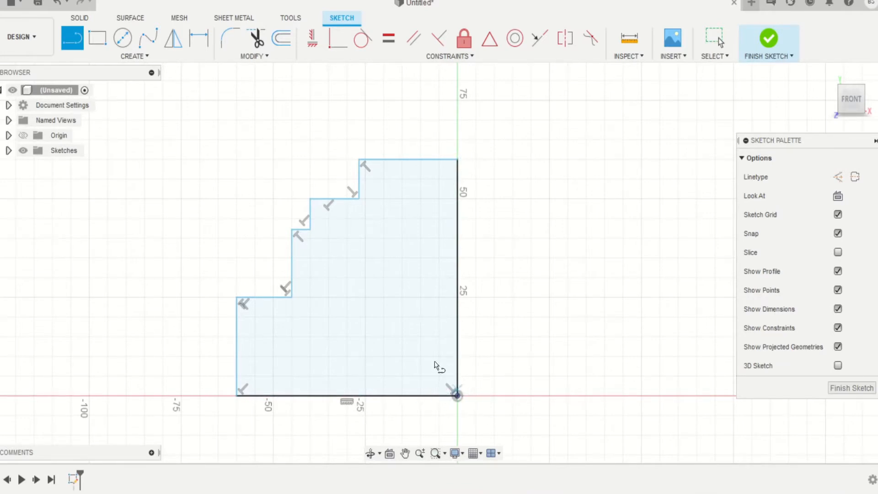
Try out two perpendicular lines in the empty area beside the stepped profile, and delete both of them.
{"action": "scroll", "coordinate": [293, 229], "scroll_direction": "down", "scroll_amount": 1}
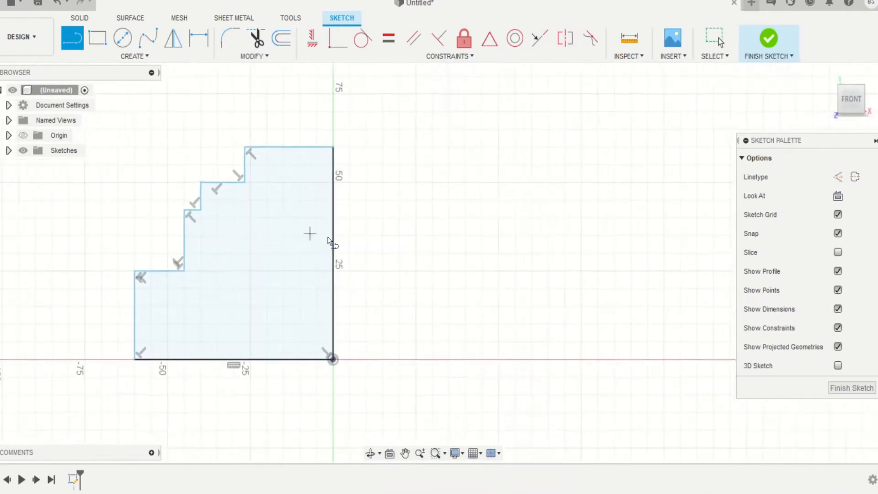
{"action": "left_click", "coordinate": [492, 268]}
{"action": "left_click", "coordinate": [491, 153]}
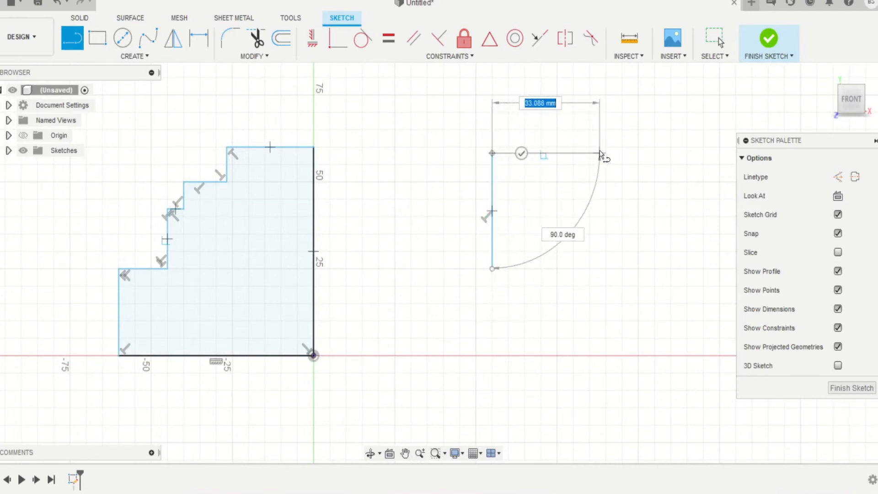
{"action": "left_click", "coordinate": [599, 153]}
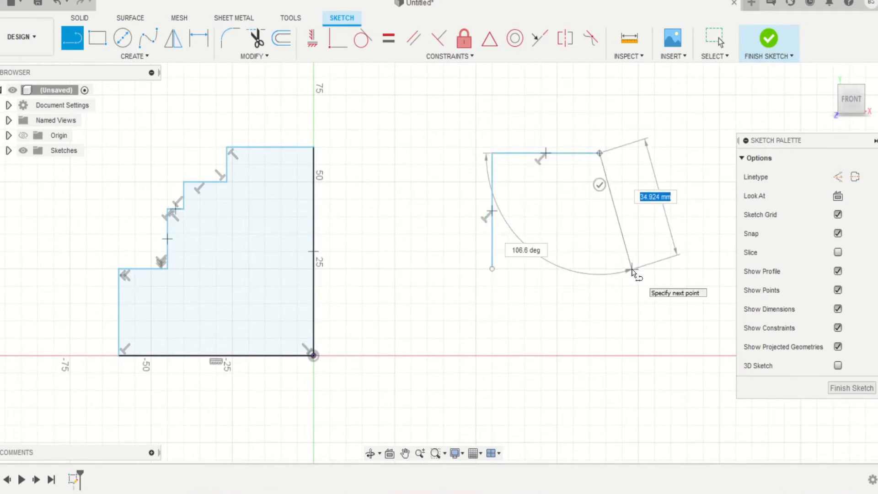
{"action": "key", "text": "Escape"}
{"action": "mouse_move", "coordinate": [467, 314]}
{"action": "left_mouse_down"}
{"action": "mouse_move", "coordinate": [606, 83]}
{"action": "mouse_move", "coordinate": [612, 90]}
{"action": "left_mouse_up"}
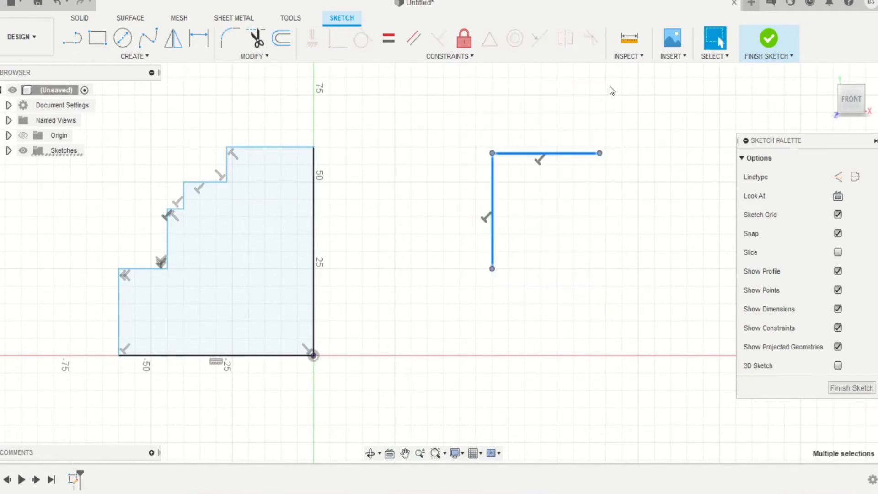
{"action": "key", "text": "Delete"}
Dimension the stepped profile's base line at 60 mm and its outermost vertical edge at 30 mm.
{"action": "scroll", "coordinate": [594, 90], "scroll_direction": "up", "scroll_amount": 1}
{"action": "mouse_move", "coordinate": [502, 114]}
{"action": "middle_mouse_down"}
{"action": "mouse_move", "coordinate": [587, 90]}
{"action": "mouse_move", "coordinate": [656, 99]}
{"action": "middle_mouse_up"}
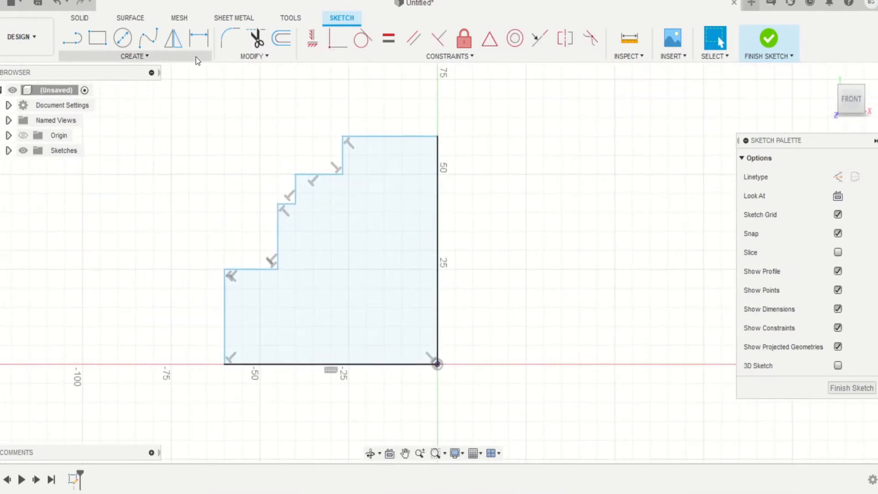
{"action": "left_click", "coordinate": [198, 39]}
{"action": "left_click", "coordinate": [290, 364]}
{"action": "left_click", "coordinate": [348, 413]}
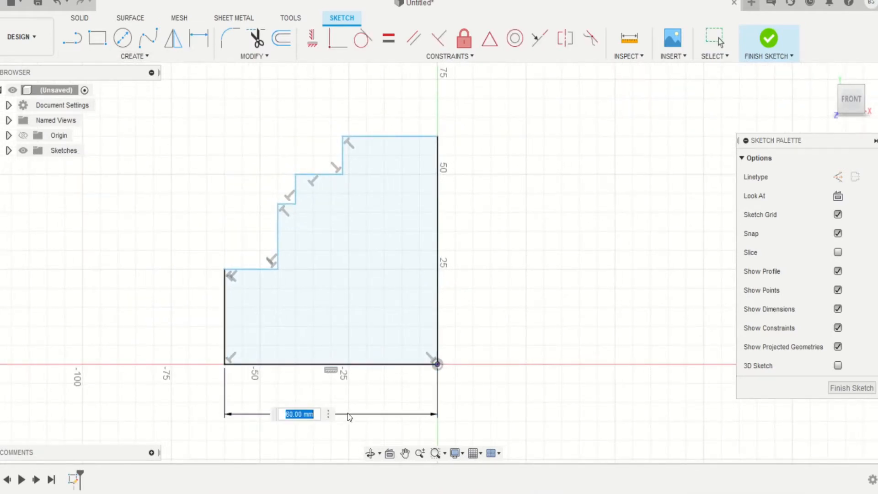
{"action": "type", "text": "60"}
{"action": "key", "text": "Return"}
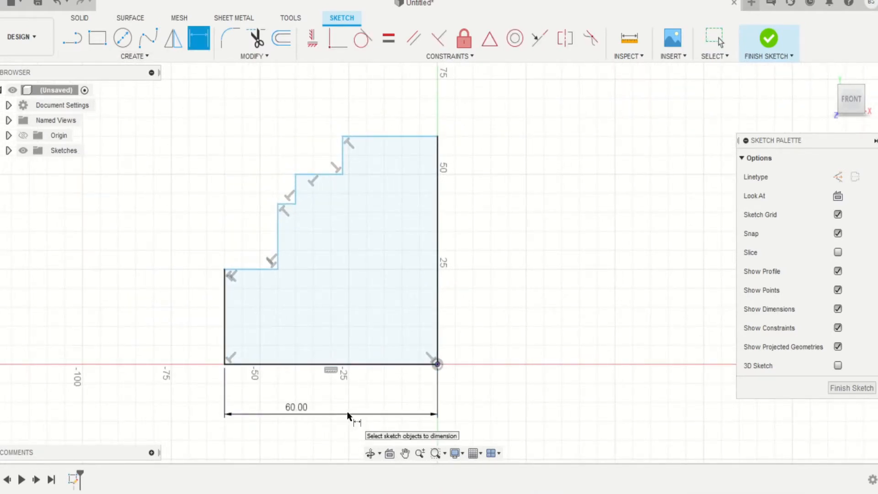
{"action": "left_click", "coordinate": [227, 316]}
{"action": "left_click", "coordinate": [176, 320]}
{"action": "type", "text": "30"}
{"action": "key", "text": "Return"}
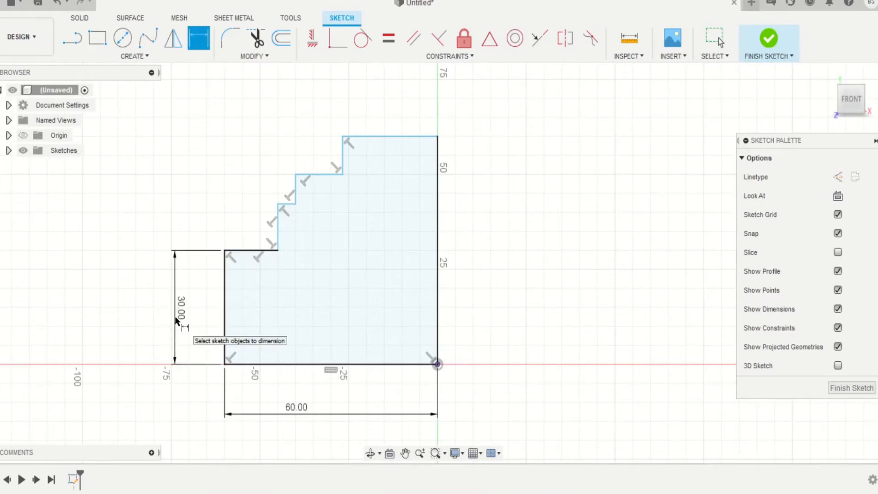
Dimension the lowest stair tread at 10 mm and the riser directly above it at 15 mm.
{"action": "left_click", "coordinate": [277, 240]}
{"action": "left_click", "coordinate": [251, 229]}
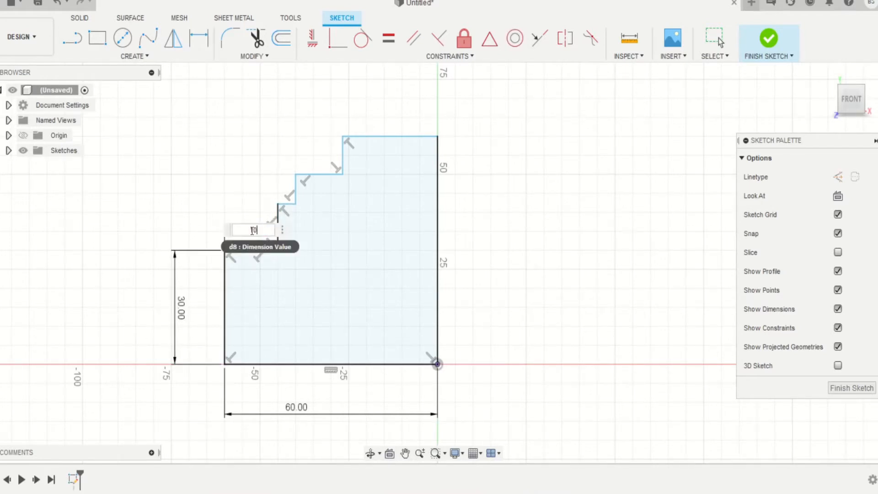
{"action": "type", "text": "10"}
{"action": "key", "text": "Return"}
{"action": "left_click", "coordinate": [260, 214]}
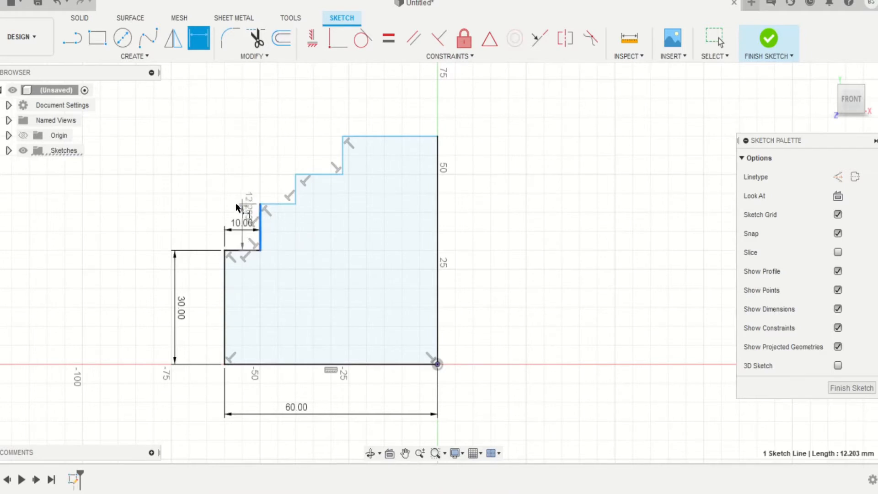
{"action": "left_click", "coordinate": [182, 221]}
{"action": "type", "text": "1"}
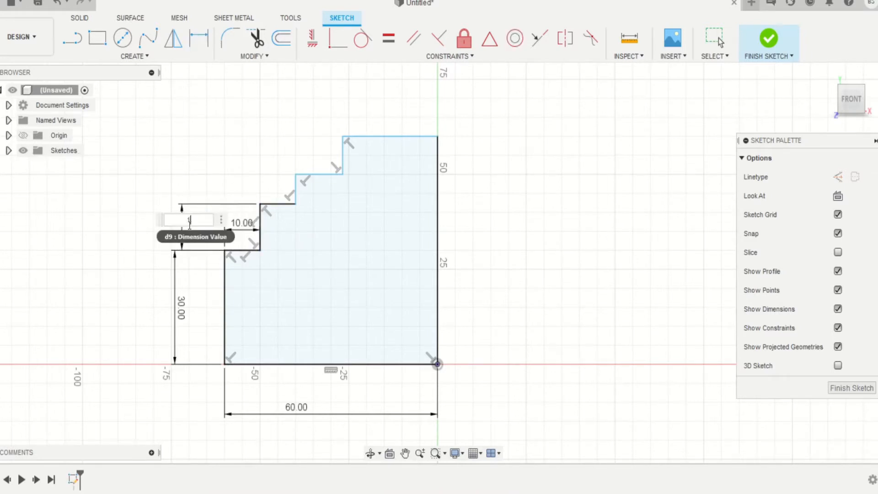
{"action": "type", "text": "5"}
{"action": "key", "text": "Return"}
Dimension the short middle riser at 5 mm and the tread above it at 15 mm.
{"action": "left_click", "coordinate": [296, 187]}
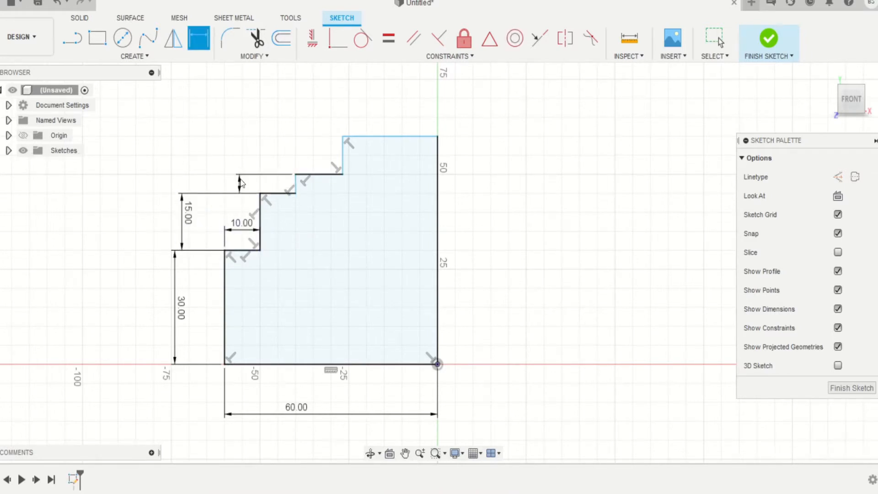
{"action": "left_click", "coordinate": [241, 183]}
{"action": "type", "text": "5"}
{"action": "key", "text": "Return"}
{"action": "left_click", "coordinate": [330, 176]}
{"action": "left_click", "coordinate": [315, 154]}
{"action": "type", "text": "15"}
{"action": "key", "text": "Return"}
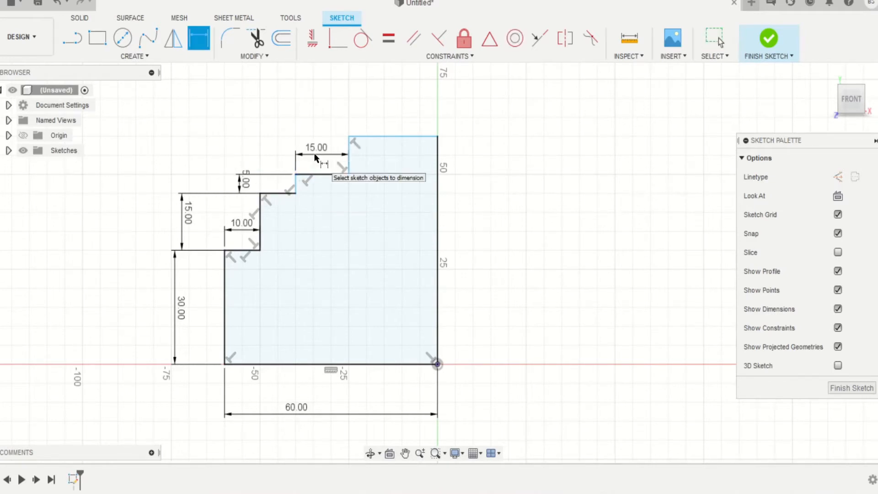
Dimension the profile's top edge at 25 mm and the uppermost riser at 10 mm.
{"action": "left_click", "coordinate": [360, 136]}
{"action": "left_click", "coordinate": [377, 97]}
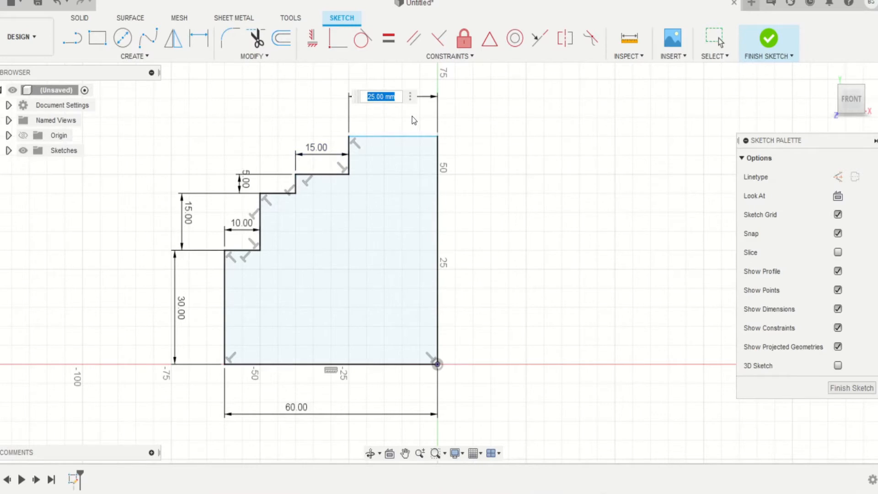
{"action": "type", "text": "25"}
{"action": "key", "text": "Return"}
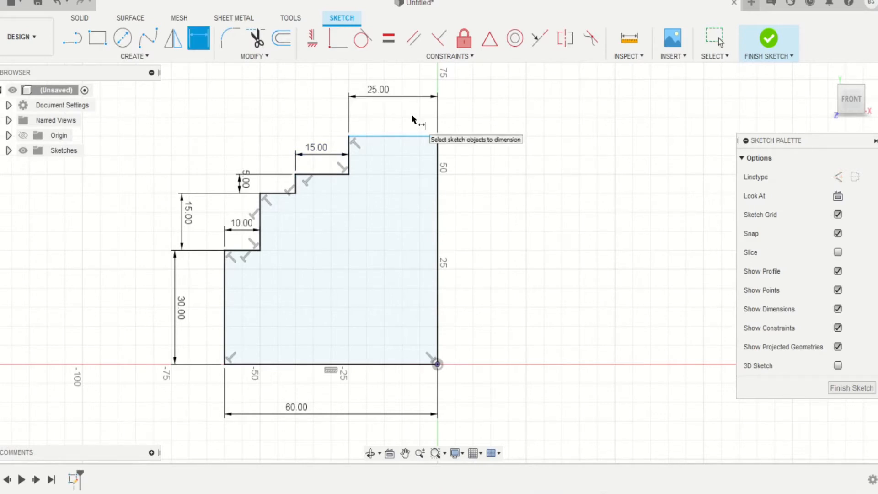
{"action": "left_click", "coordinate": [346, 152]}
{"action": "left_click", "coordinate": [262, 147]}
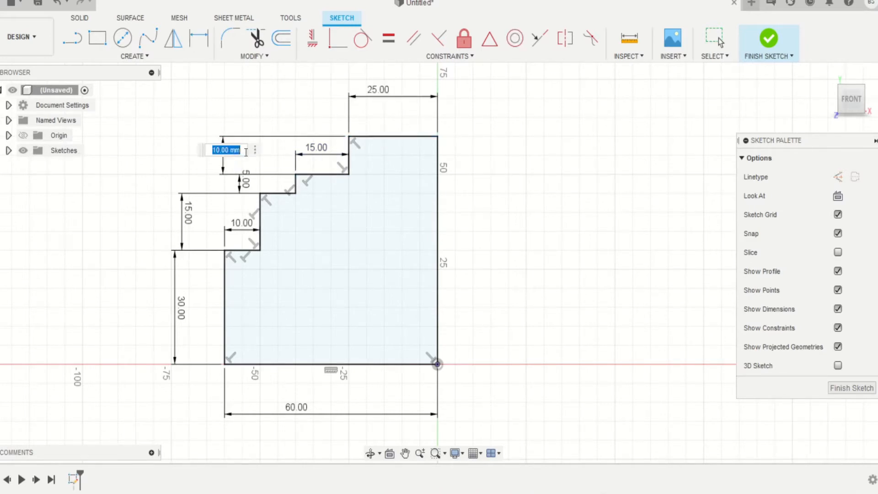
{"action": "key", "text": "Escape"}
{"action": "key", "text": "d"}
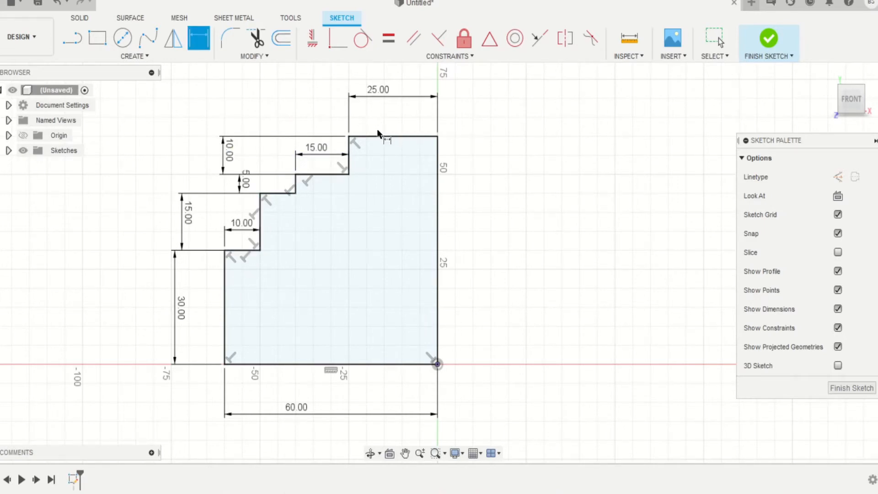
Start a line chain from the vertical axis line's upper end with a 25 mm top edge, a riser down, a 15 mm tread and another riser.
{"action": "left_click", "coordinate": [76, 40]}
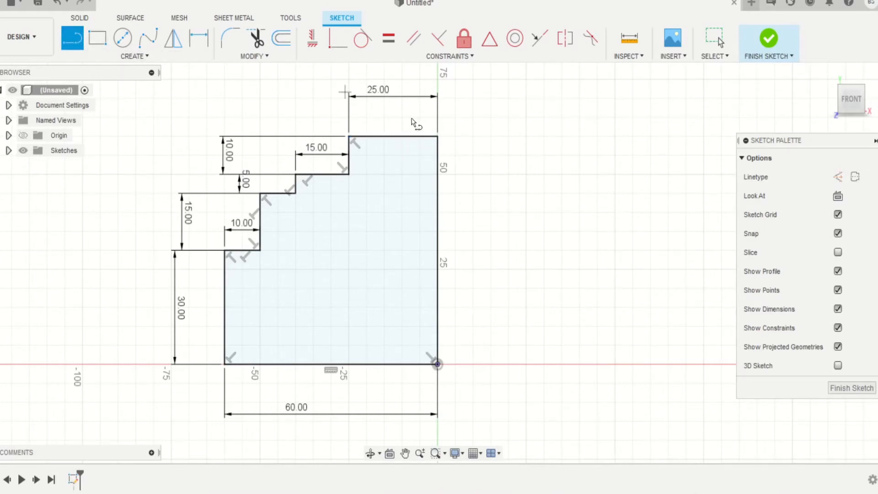
{"action": "left_click", "coordinate": [437, 136]}
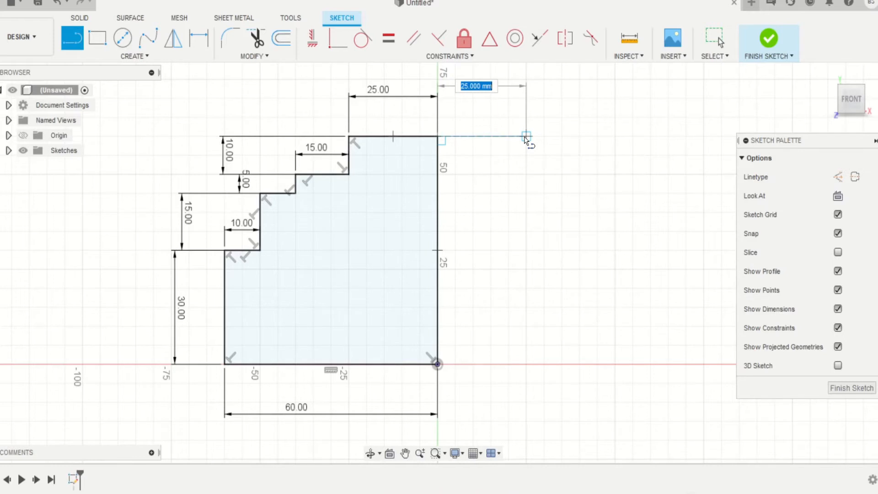
{"action": "left_click", "coordinate": [526, 136]}
{"action": "left_click", "coordinate": [525, 174]}
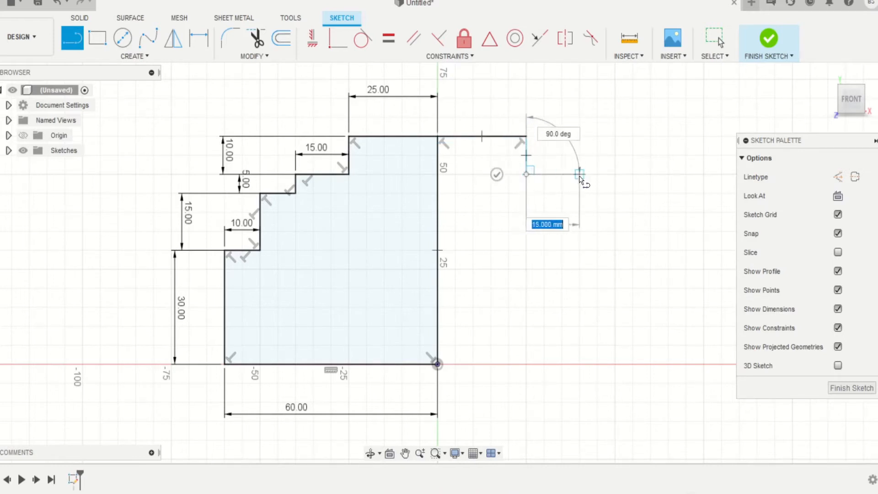
{"action": "left_click", "coordinate": [579, 174]}
{"action": "left_click", "coordinate": [579, 239]}
Continue the second staircase with perpendicular steps down to the horizontal axis and close it along the axis at the origin.
{"action": "left_click", "coordinate": [628, 239]}
{"action": "left_click", "coordinate": [629, 306]}
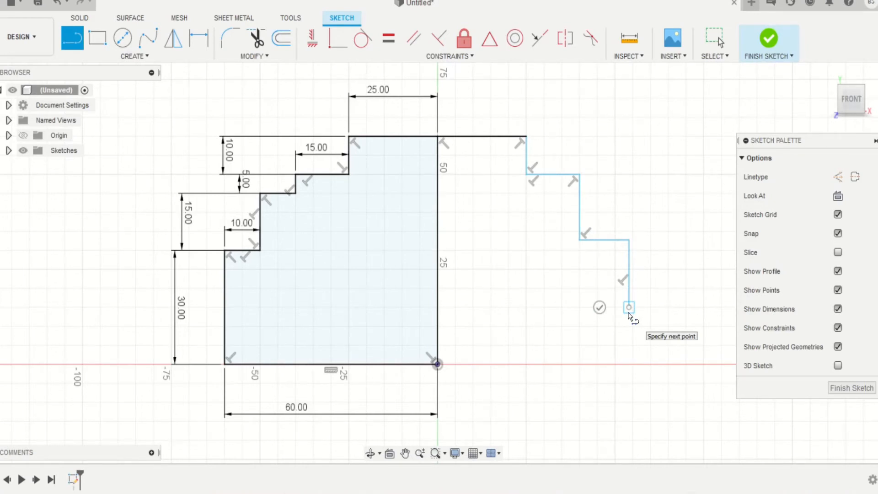
{"action": "left_click", "coordinate": [668, 307]}
{"action": "left_click", "coordinate": [668, 351]}
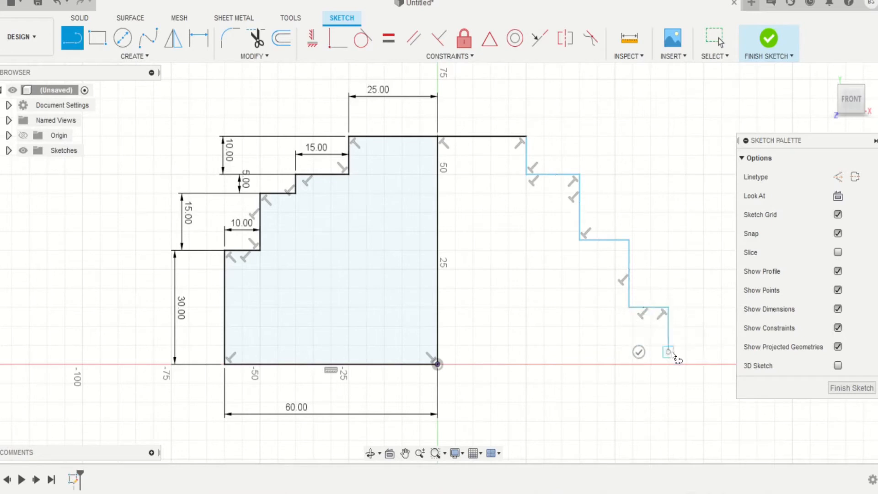
{"action": "left_click", "coordinate": [695, 351]}
{"action": "left_click", "coordinate": [694, 365]}
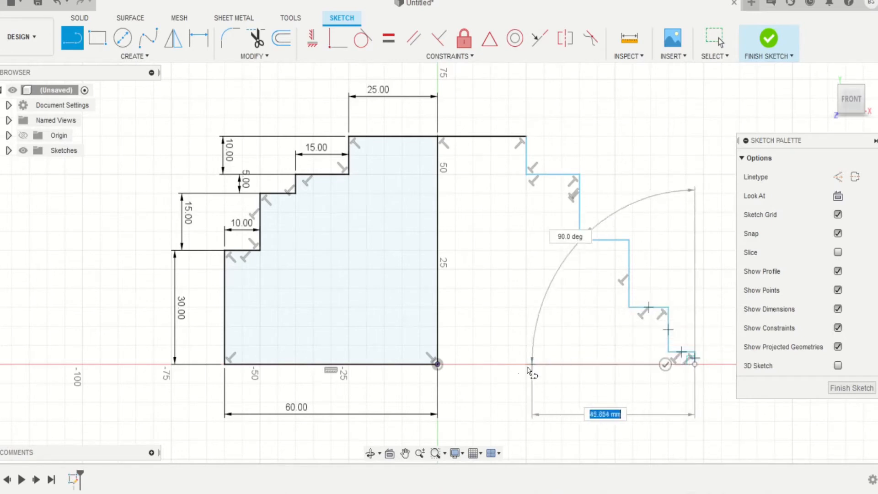
{"action": "left_click", "coordinate": [437, 364]}
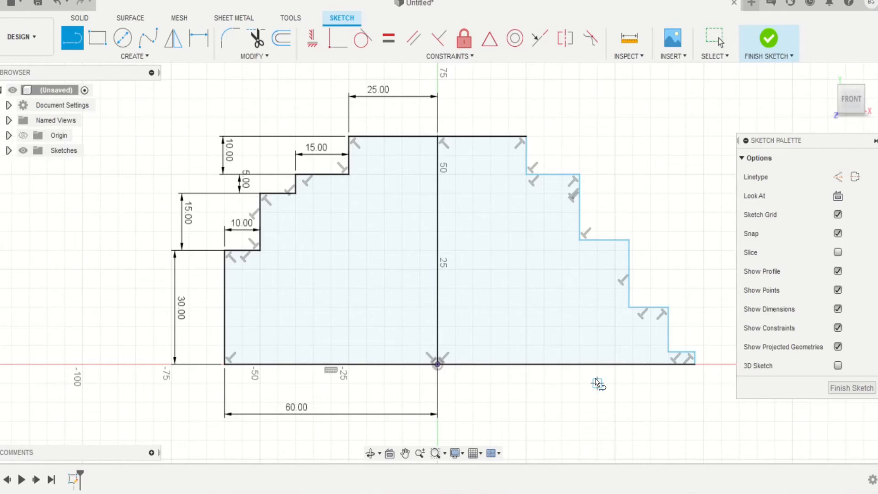
Delete the hand-drawn second staircase, including its base line and top edge, keeping the dimensioned half and the vertical axis line.
{"action": "key", "text": "Escape"}
{"action": "left_click_drag", "start_coordinate": [534, 403], "coordinate": [705, 83]}
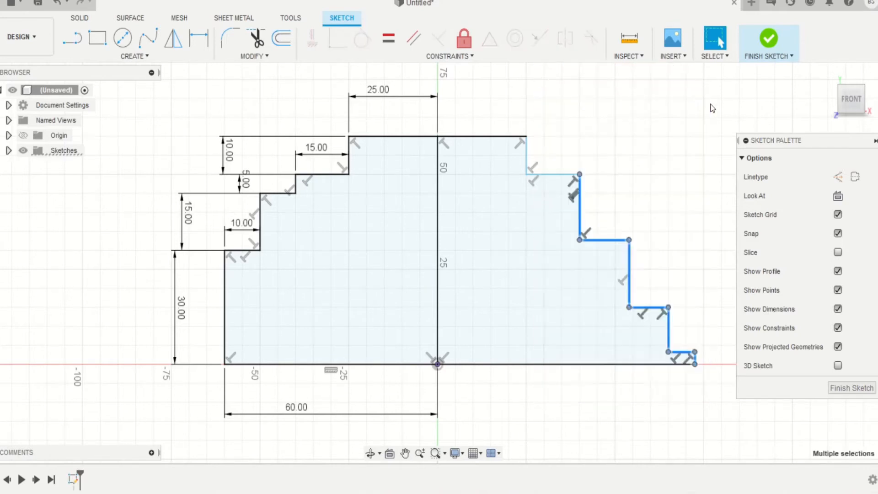
{"action": "key", "text": "Delete"}
{"action": "left_click", "coordinate": [531, 364]}
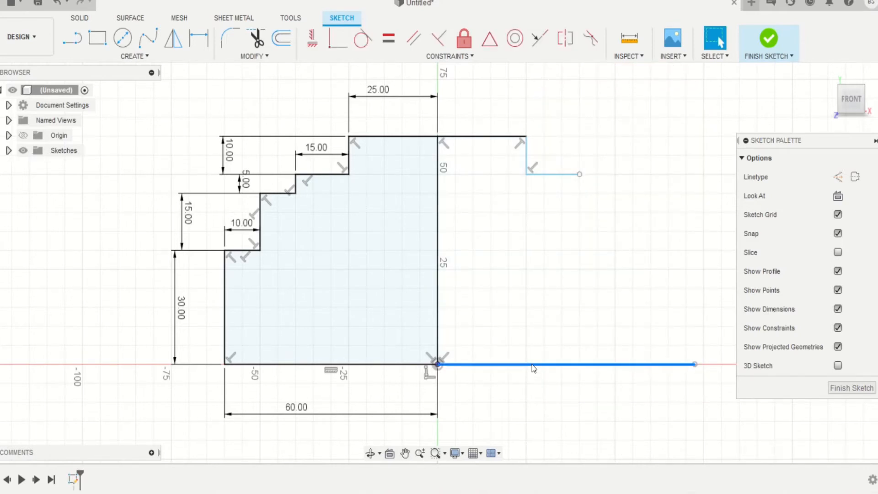
{"action": "key", "text": "Delete"}
{"action": "left_click", "coordinate": [547, 174]}
{"action": "key", "text": "Delete"}
{"action": "key", "text": "Delete"}
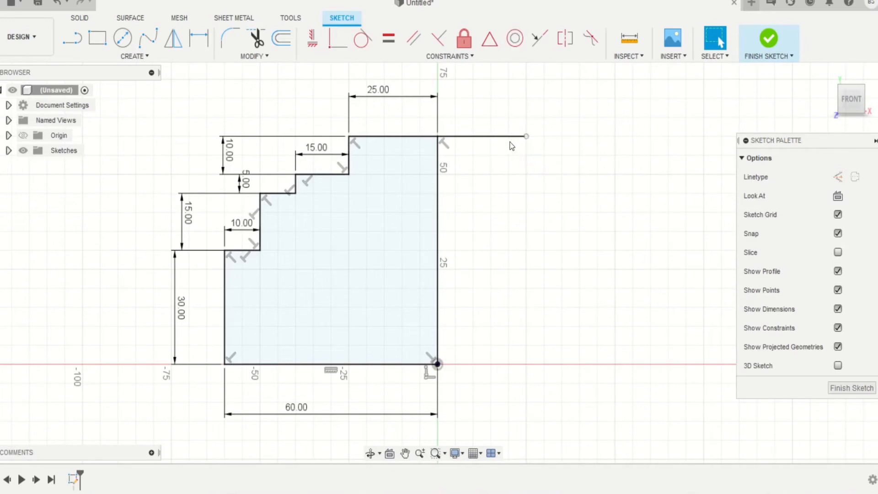
{"action": "left_click", "coordinate": [511, 137]}
{"action": "key", "text": "Delete"}
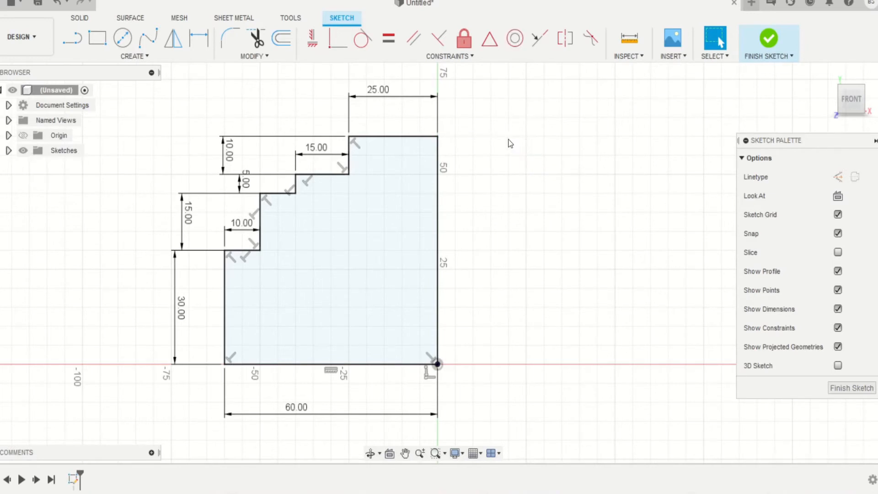
Mirror all lines of the dimensioned stepped half across the vertical axis line.
{"action": "left_click", "coordinate": [172, 41]}
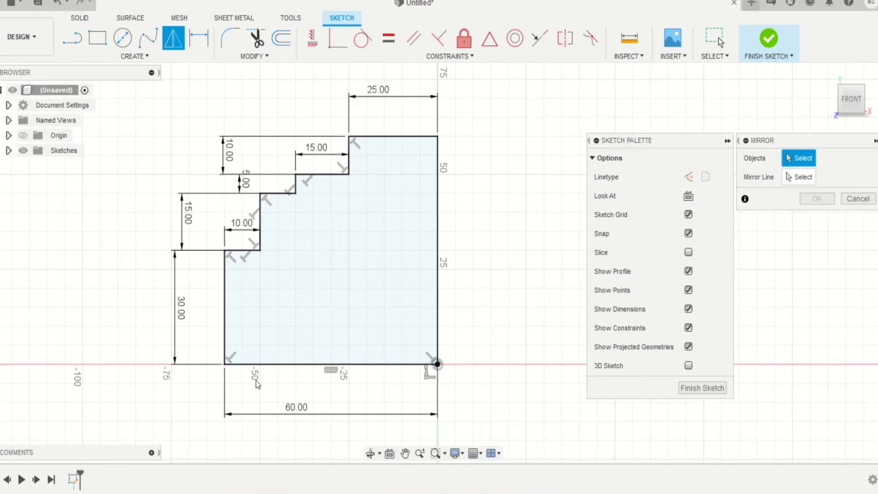
{"action": "left_click", "coordinate": [263, 364]}
{"action": "left_click", "coordinate": [225, 315]}
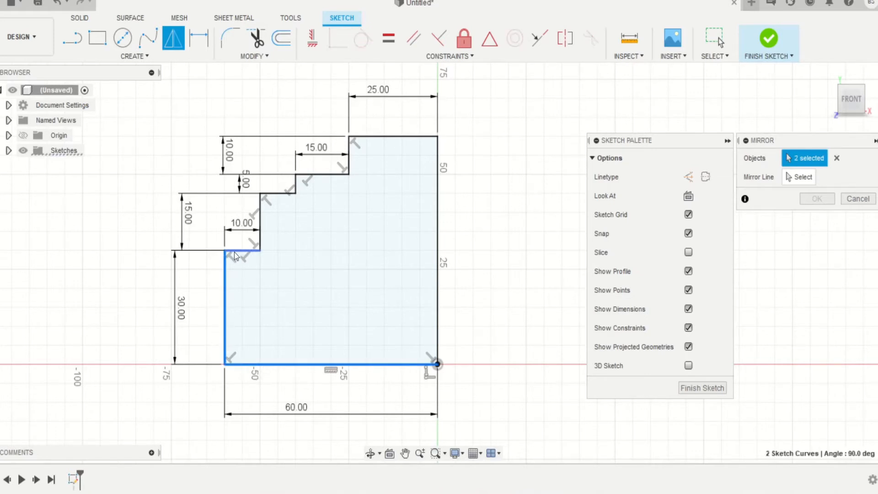
{"action": "left_click", "coordinate": [234, 251]}
{"action": "left_click", "coordinate": [260, 219]}
{"action": "left_click", "coordinate": [281, 194]}
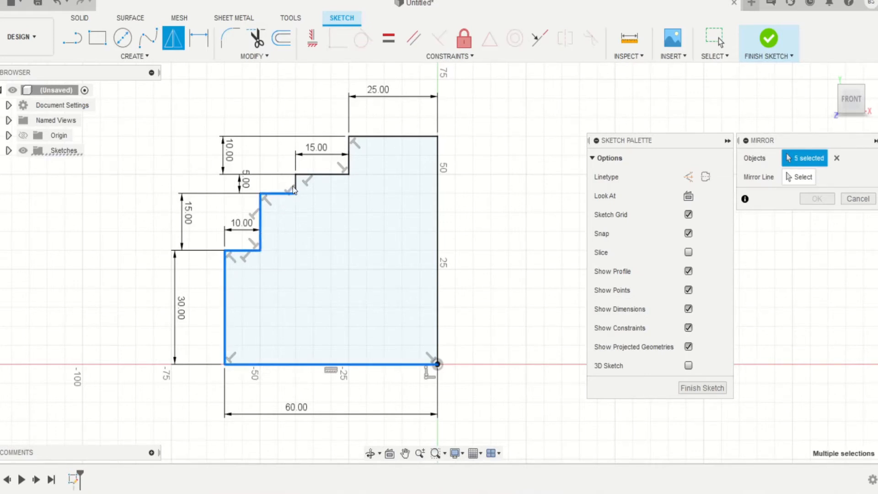
{"action": "left_click", "coordinate": [296, 184]}
{"action": "left_click", "coordinate": [326, 174]}
{"action": "left_click", "coordinate": [411, 137]}
{"action": "left_click", "coordinate": [799, 177]}
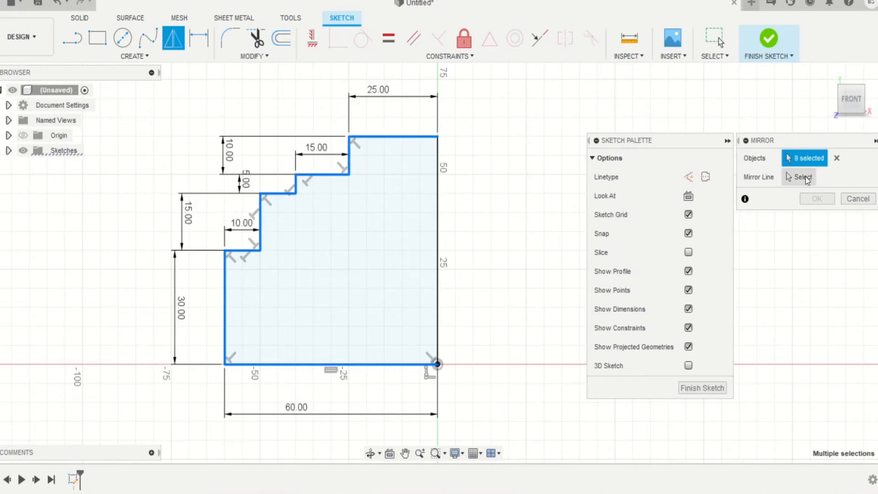
{"action": "left_click", "coordinate": [439, 211]}
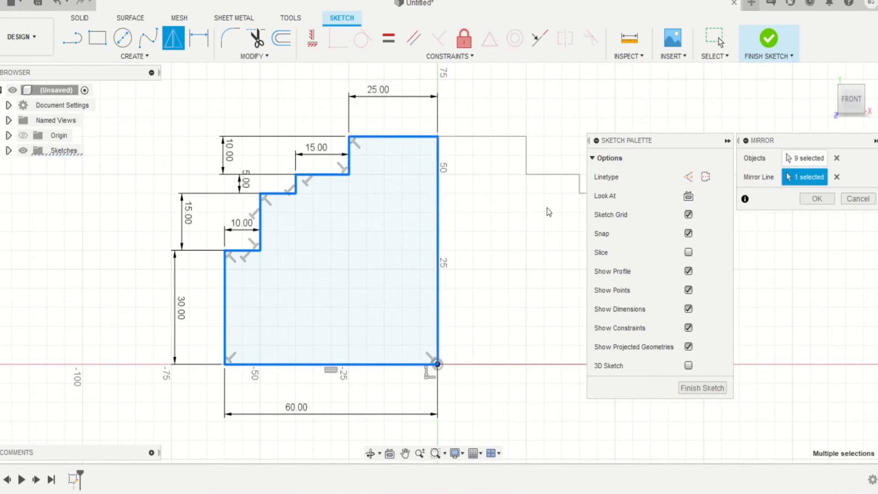
{"action": "left_click", "coordinate": [816, 198]}
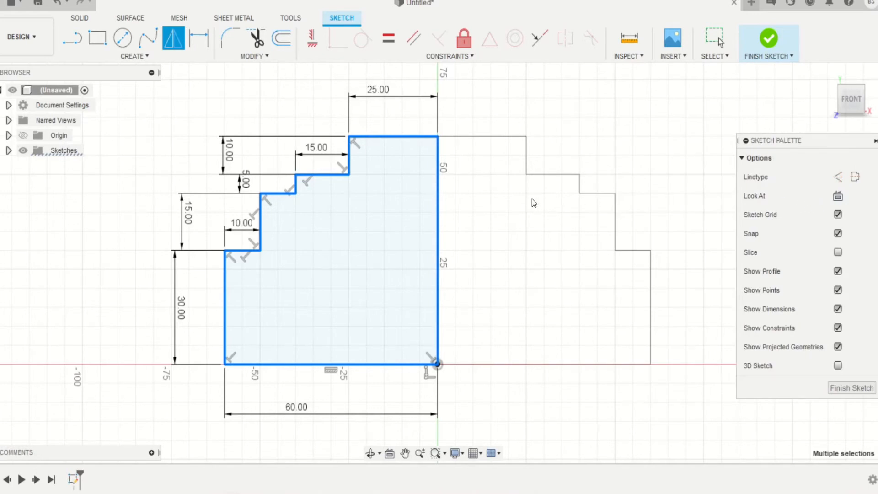
{"action": "scroll", "coordinate": [538, 273], "scroll_direction": "down", "scroll_amount": 2}
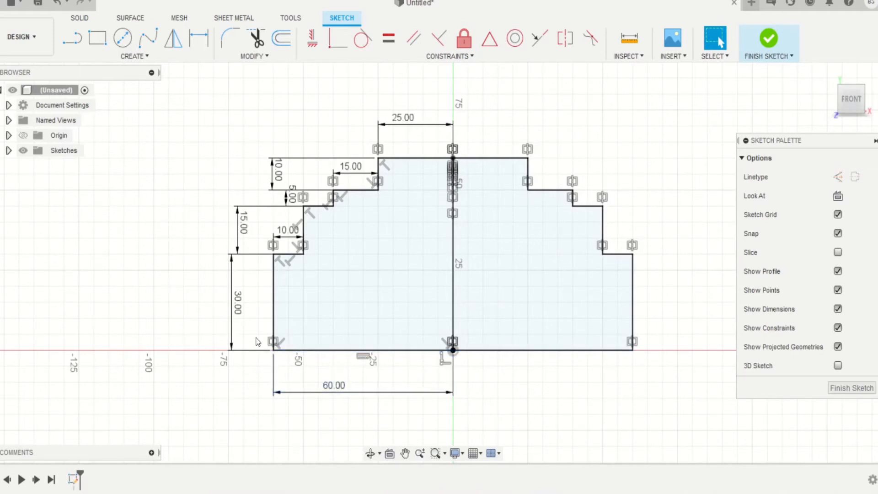
Delete the 30 mm dimension of the outer vertical edge and undo that deletion.
{"action": "left_click", "coordinate": [230, 311]}
{"action": "key", "text": "Delete"}
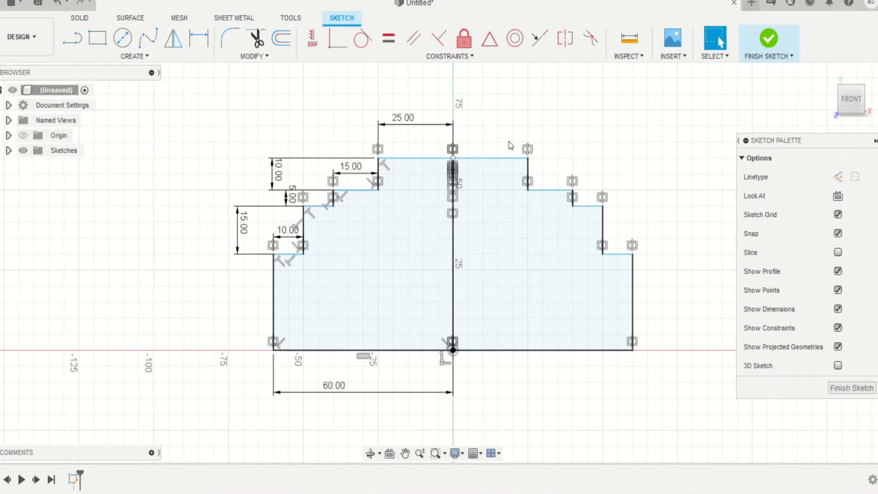
{"action": "key", "text": "ctrl+z"}
Clear the sketch by deleting the whole stepped profile with all its dimensions and constraints.
{"action": "mouse_move", "coordinate": [203, 90]}
{"action": "left_mouse_down"}
{"action": "mouse_move", "coordinate": [550, 282]}
{"action": "mouse_move", "coordinate": [677, 420]}
{"action": "left_mouse_up"}
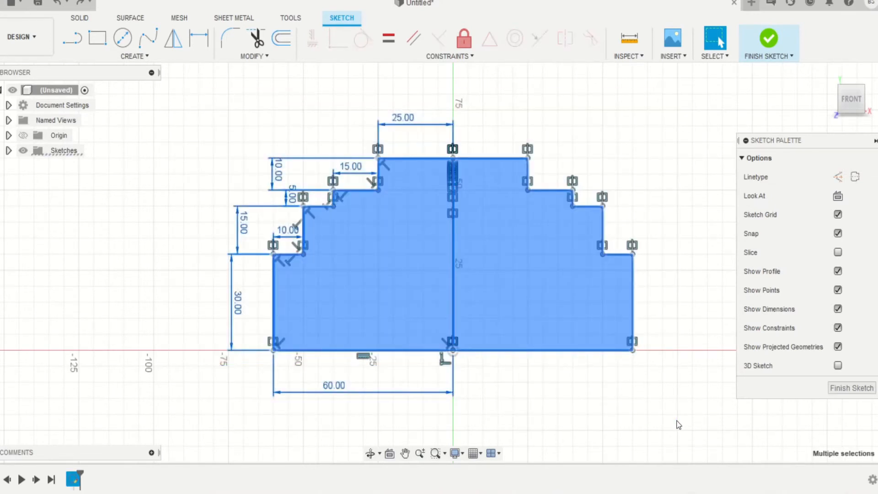
{"action": "key", "text": "Delete"}
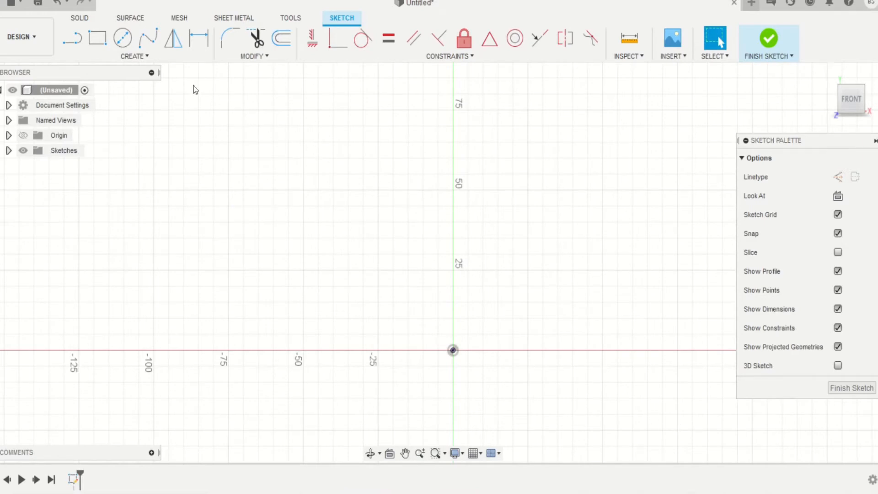
{"action": "left_click", "coordinate": [122, 39]}
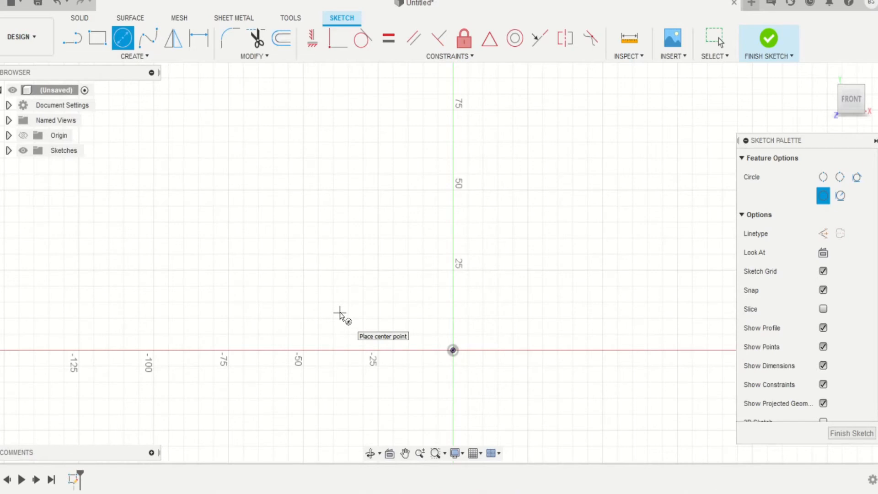
{"action": "key", "text": "Escape"}
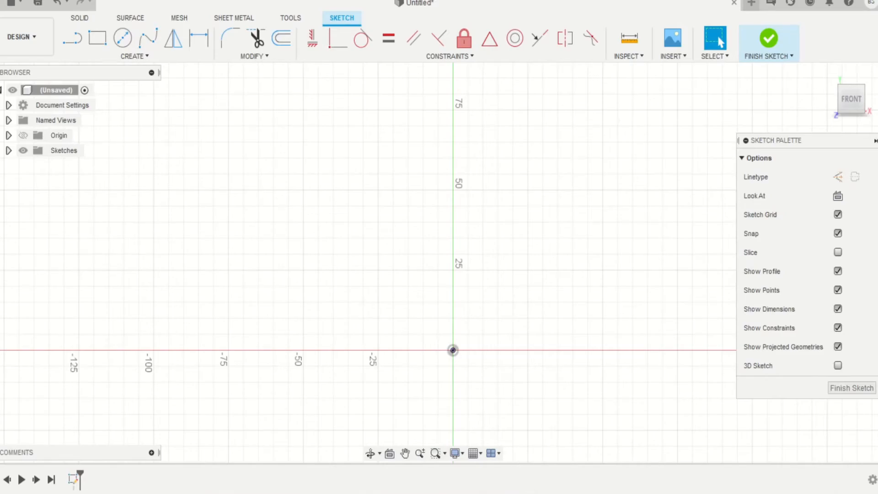
Switch to the Airfoil Tools NACA 4 digit generator and plot the NACA 2412 airfoil with 200 points and a closed trailing edge.
{"action": "left_click", "coordinate": [534, 493]}
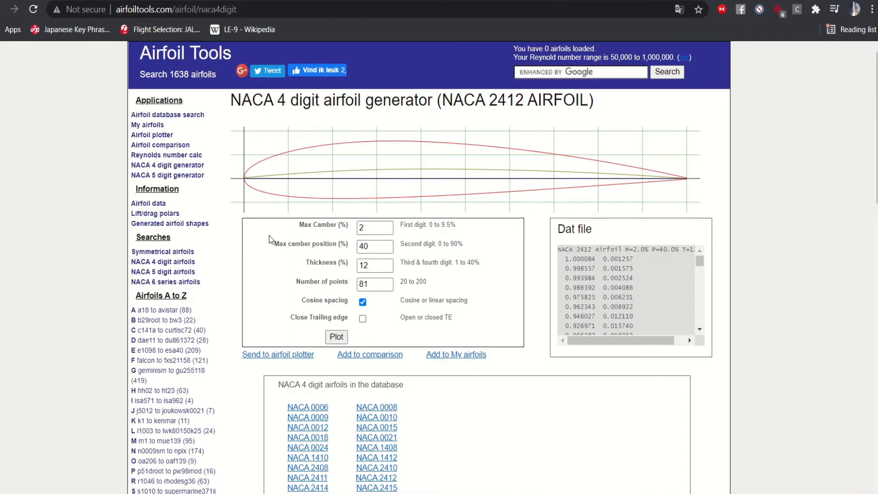
{"action": "scroll", "coordinate": [360, 225], "scroll_direction": "down", "scroll_amount": 1}
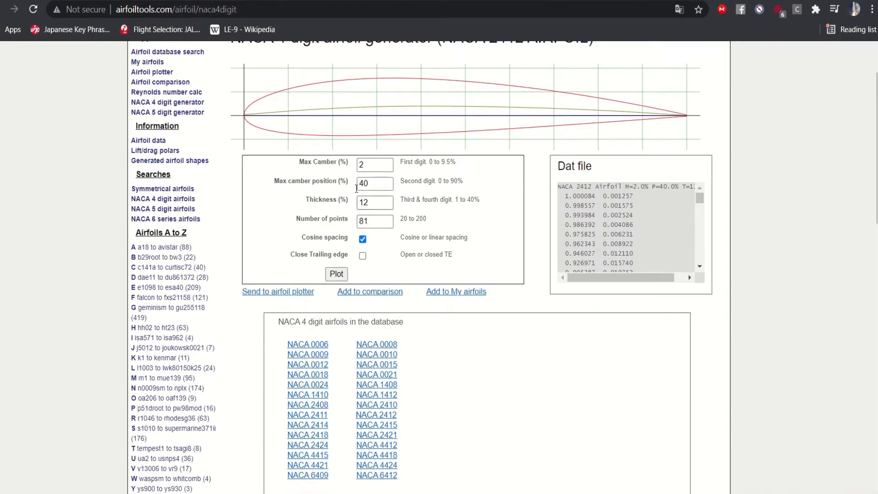
{"action": "scroll", "coordinate": [341, 149], "scroll_direction": "up", "scroll_amount": 1}
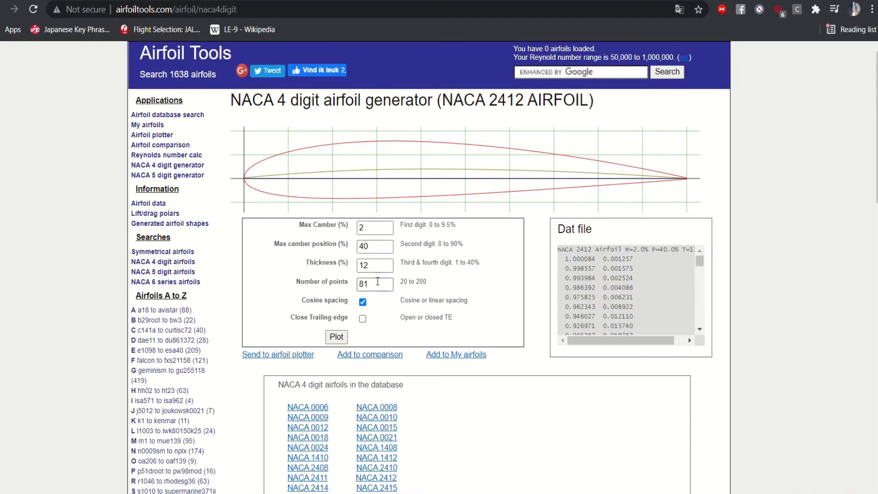
{"action": "left_click", "coordinate": [364, 285]}
{"action": "double_click", "coordinate": [364, 285]}
{"action": "type", "text": "200"}
{"action": "left_click", "coordinate": [362, 320]}
{"action": "left_click", "coordinate": [335, 338]}
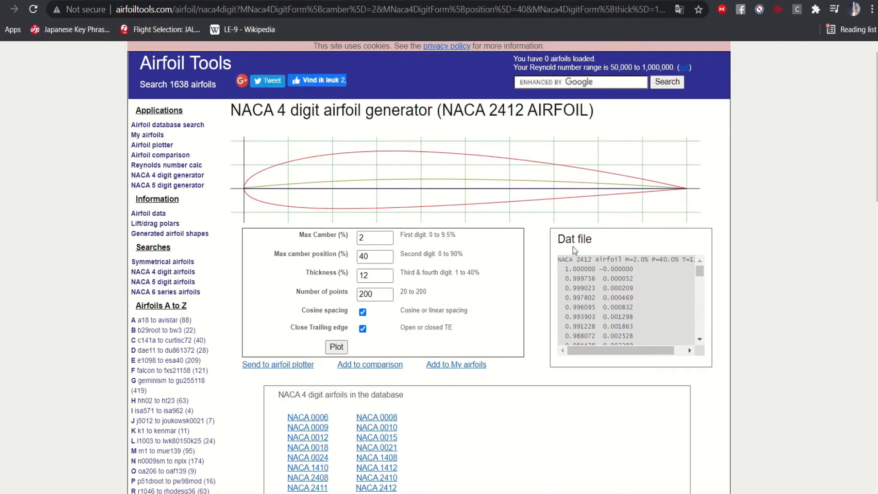
Look through the generated Dat file coordinates, open Notepad and move its window clear of the Dat file.
{"action": "scroll", "coordinate": [600, 290], "scroll_direction": "down", "scroll_amount": 20}
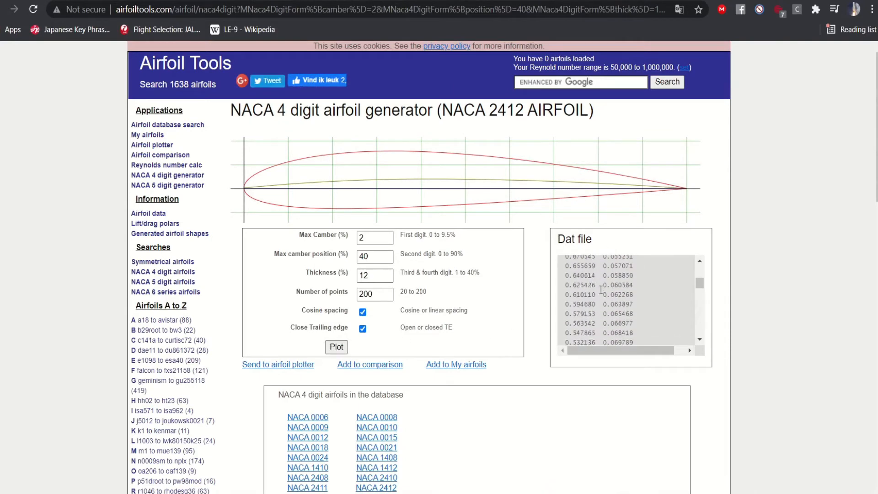
{"action": "scroll", "coordinate": [600, 290], "scroll_direction": "up", "scroll_amount": 20}
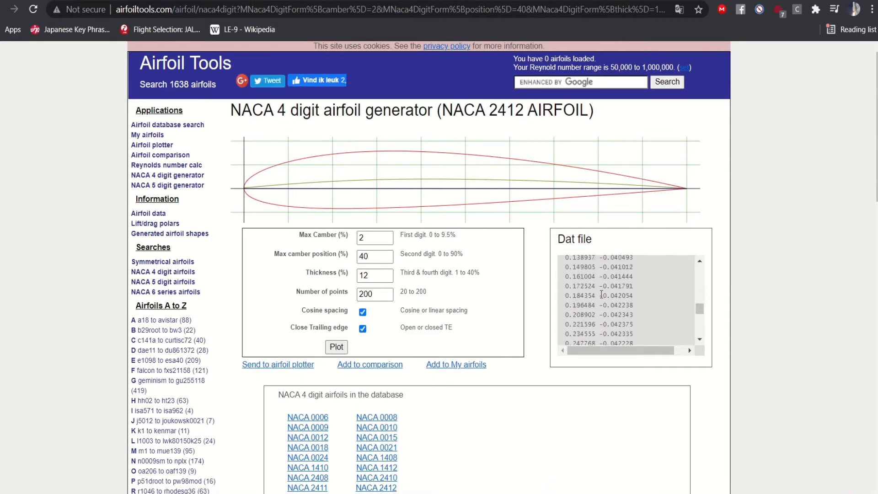
{"action": "scroll", "coordinate": [601, 299], "scroll_direction": "up", "scroll_amount": 2}
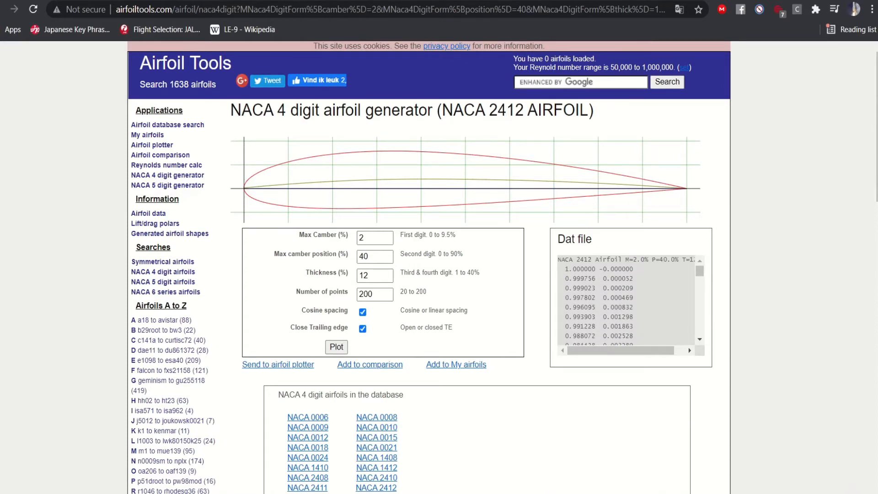
{"action": "key", "text": "super"}
{"action": "type", "text": "note"}
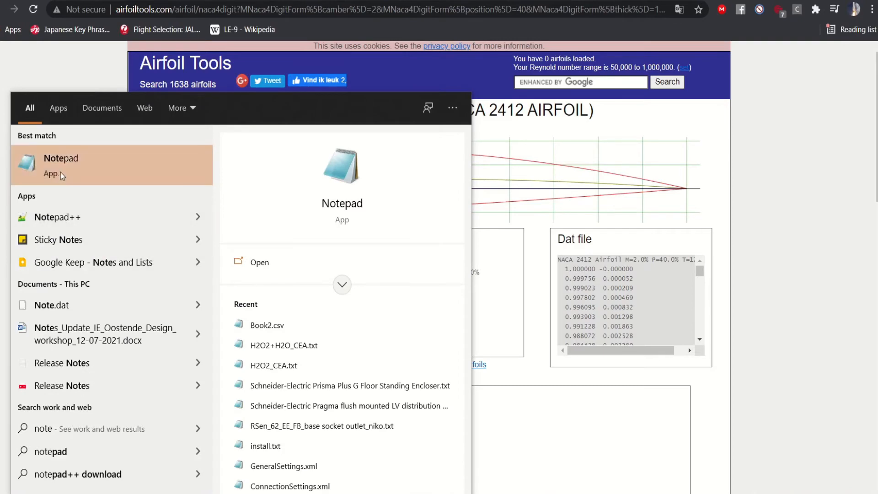
{"action": "left_click", "coordinate": [60, 172]}
{"action": "left_click_drag", "start_coordinate": [638, 43], "coordinate": [565, 381]}
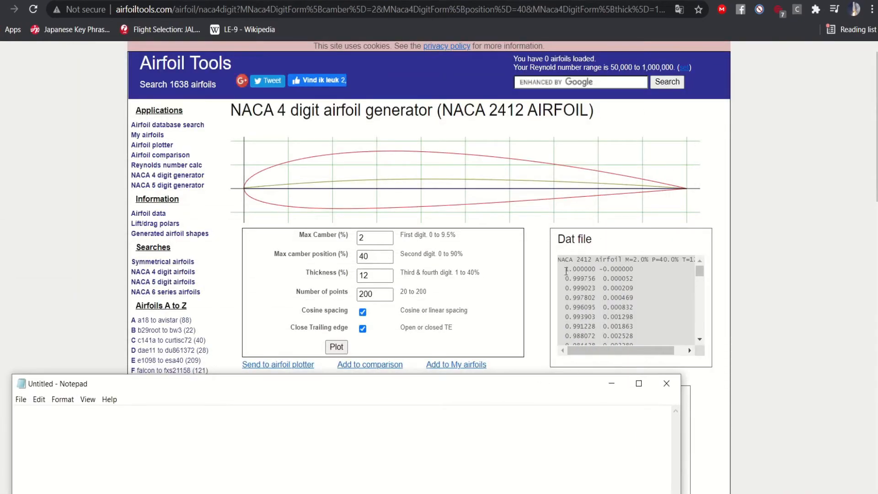
Copy all airfoil coordinates from the Dat file, without the header line, into the empty Notepad document.
{"action": "left_click_drag", "start_coordinate": [566, 271], "coordinate": [642, 357]}
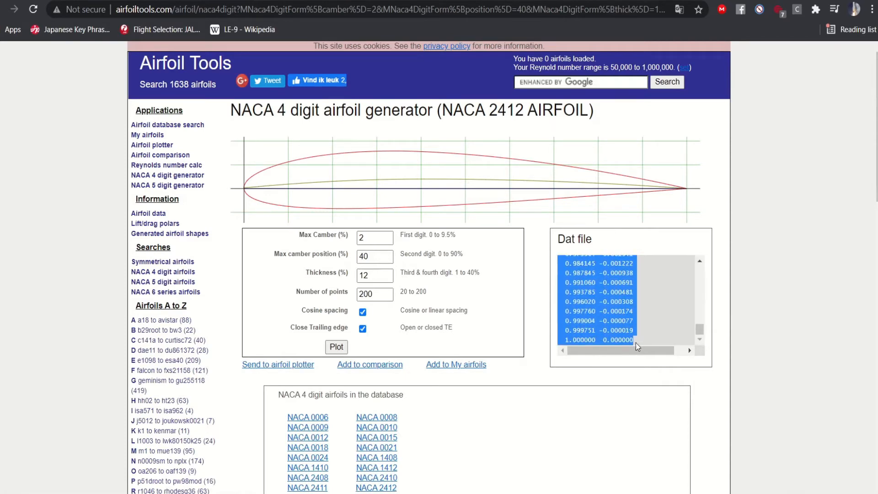
{"action": "left_click", "coordinate": [592, 493]}
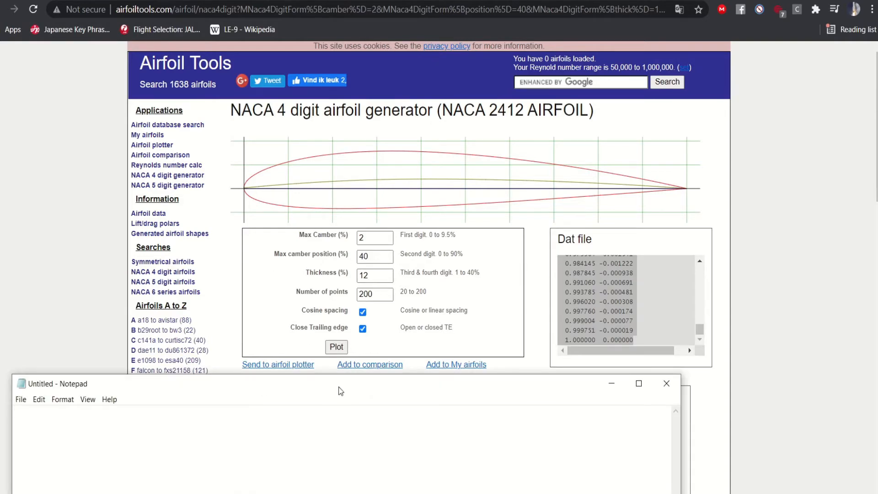
{"action": "left_click_drag", "start_coordinate": [340, 390], "coordinate": [455, 143]}
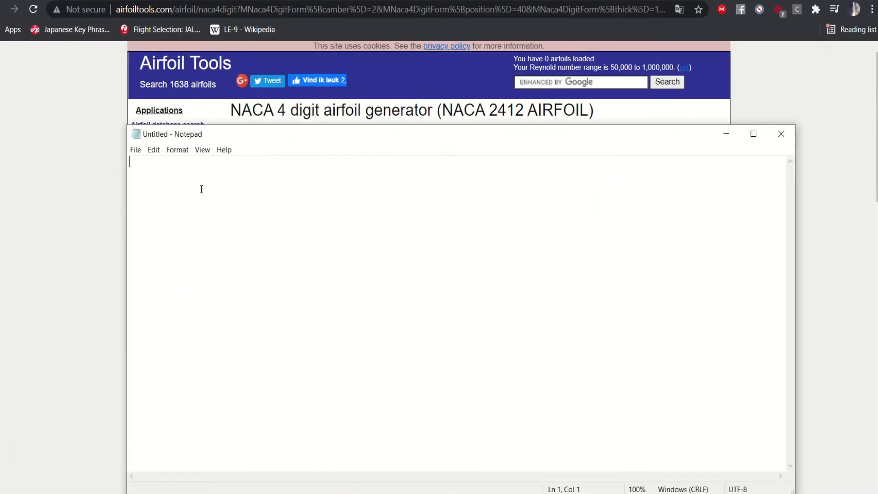
{"action": "key", "text": "ctrl+v"}
Indent the first coordinate line by two spaces to align it with the others and check the list to its end.
{"action": "scroll", "coordinate": [235, 250], "scroll_direction": "up", "scroll_amount": 20}
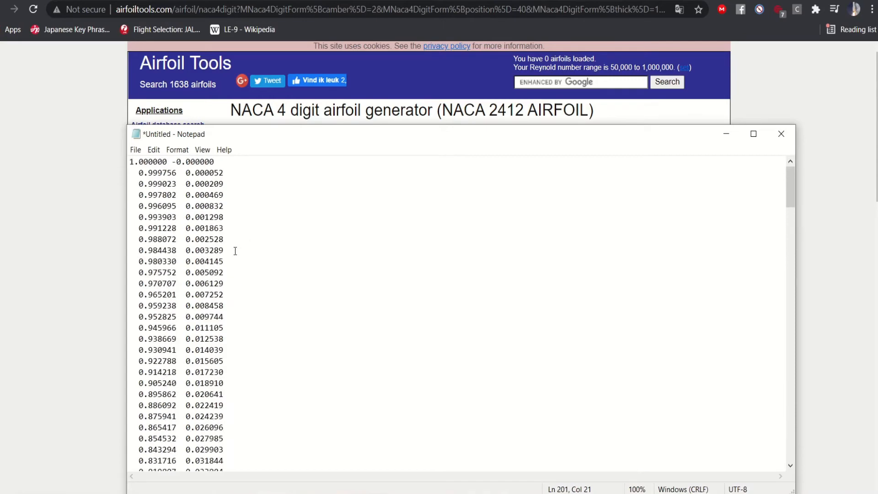
{"action": "left_click", "coordinate": [127, 162]}
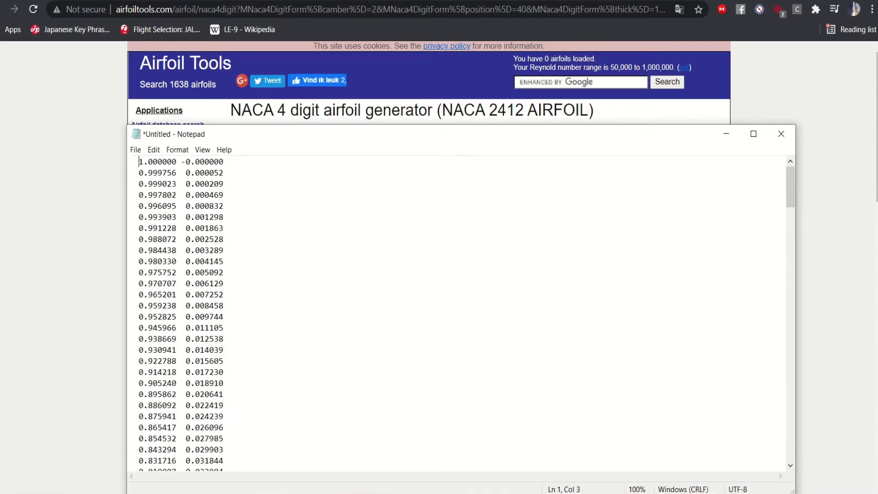
{"action": "scroll", "coordinate": [256, 272], "scroll_direction": "down", "scroll_amount": 20}
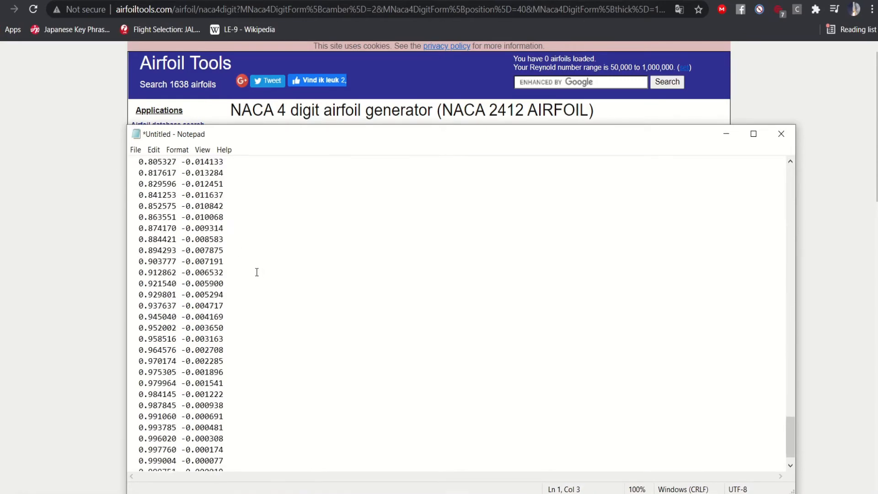
{"action": "scroll", "coordinate": [256, 272], "scroll_direction": "up", "scroll_amount": 20}
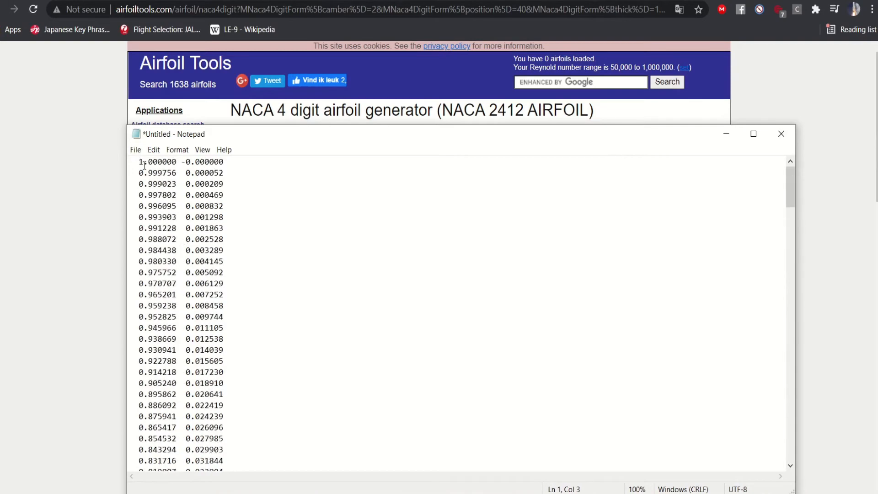
Save the Notepad coordinate list to the Desktop as a text document named NACA_2412.
{"action": "left_click", "coordinate": [135, 149]}
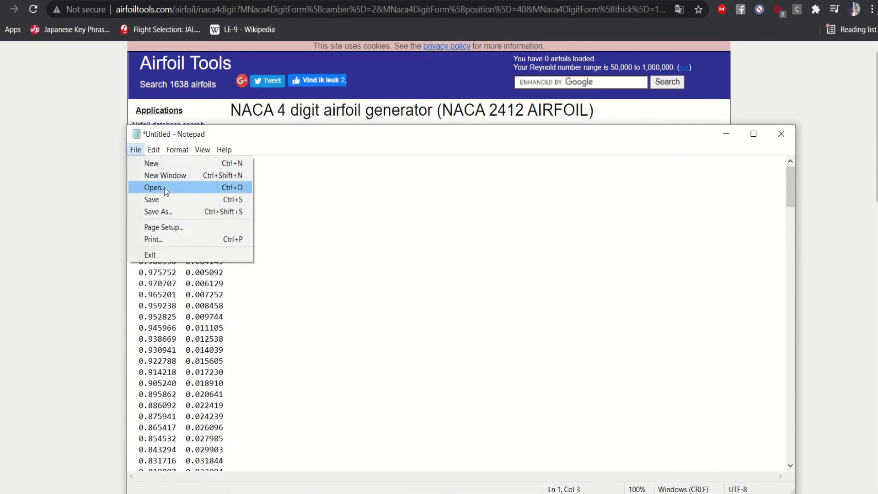
{"action": "left_click", "coordinate": [168, 210]}
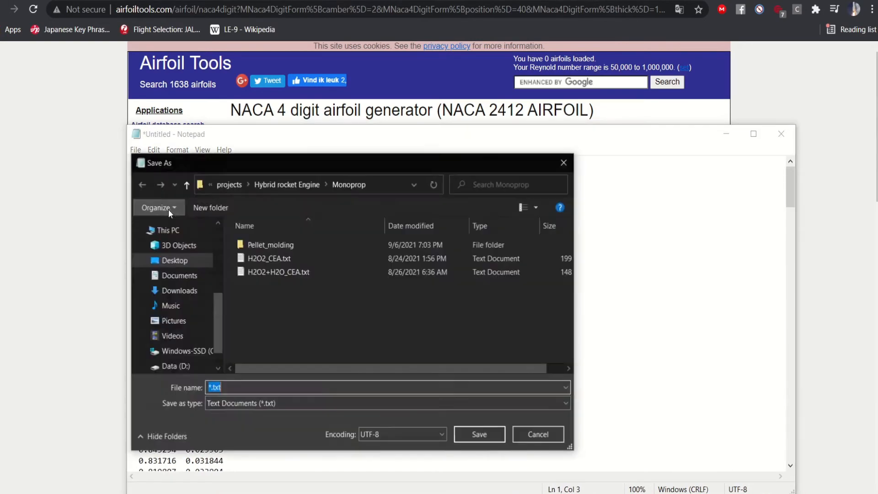
{"action": "scroll", "coordinate": [181, 320], "scroll_direction": "up", "scroll_amount": 2}
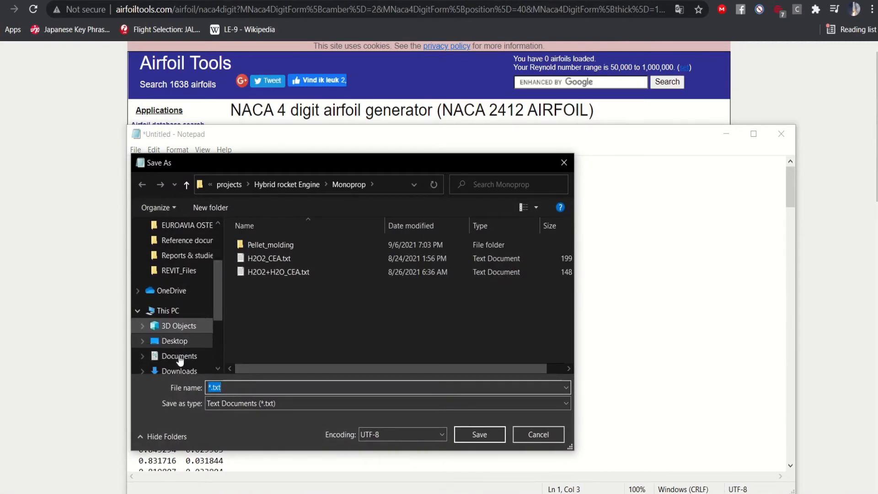
{"action": "left_click", "coordinate": [176, 341]}
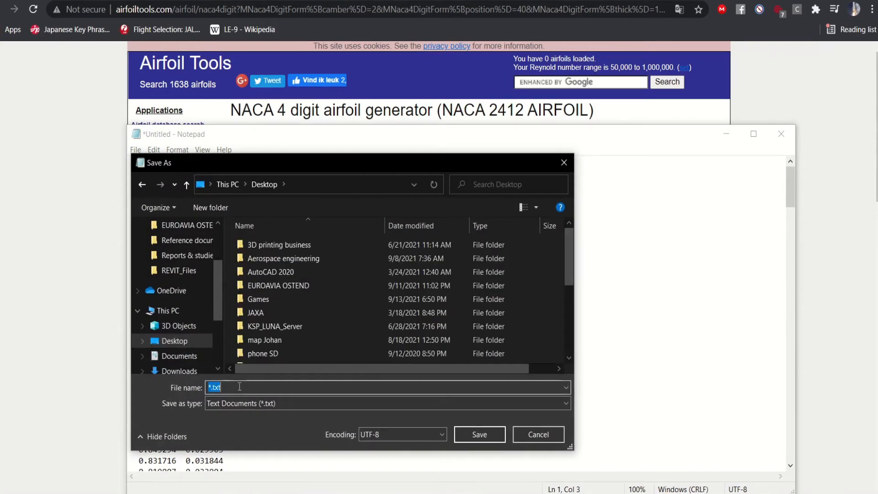
{"action": "type", "text": "NACA2412"}
{"action": "left_click", "coordinate": [227, 387]}
{"action": "type", "text": "_"}
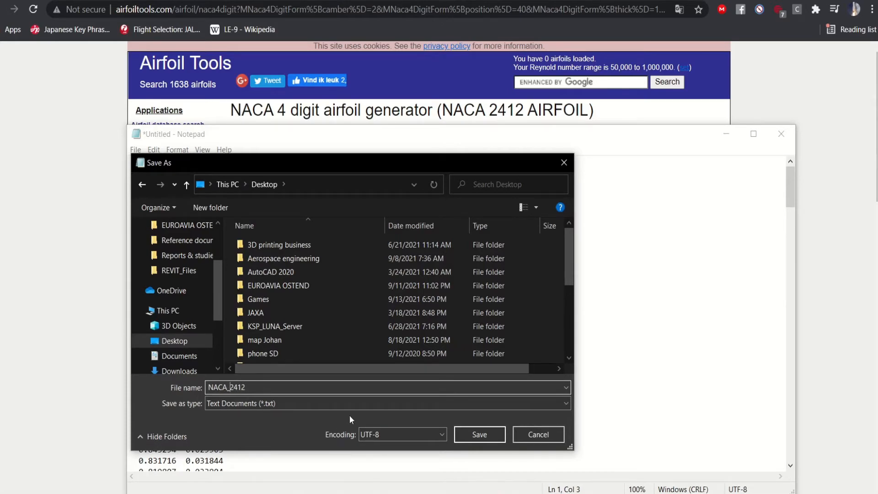
{"action": "left_click", "coordinate": [478, 434]}
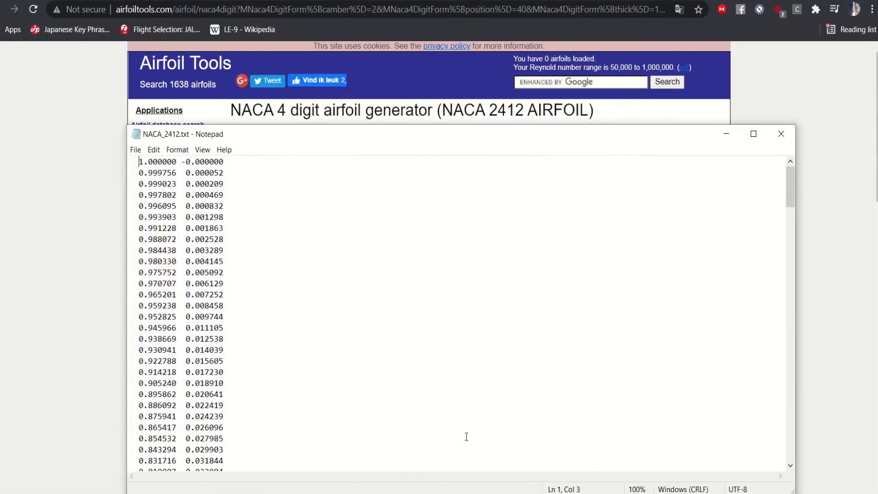
Minimize Notepad, switch to the empty Book1 workbook in Excel and open NACA_2412.txt from the Desktop.
{"action": "left_click", "coordinate": [726, 135]}
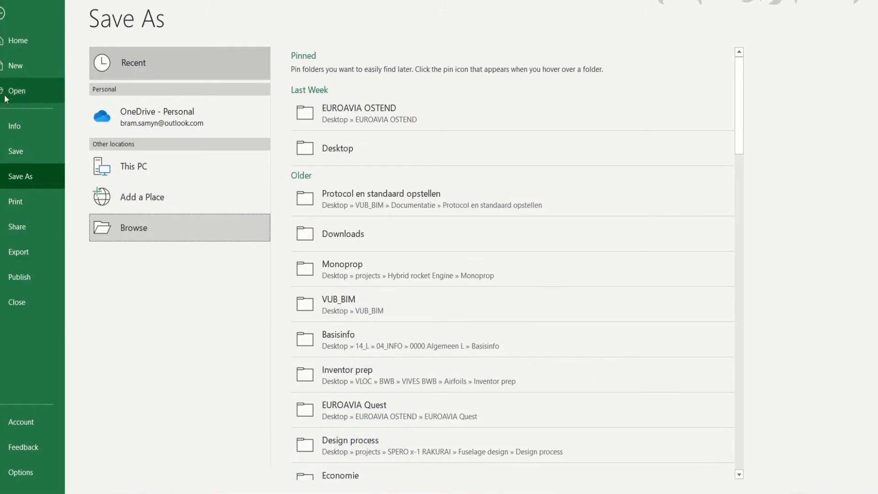
{"action": "left_click", "coordinate": [6, 98]}
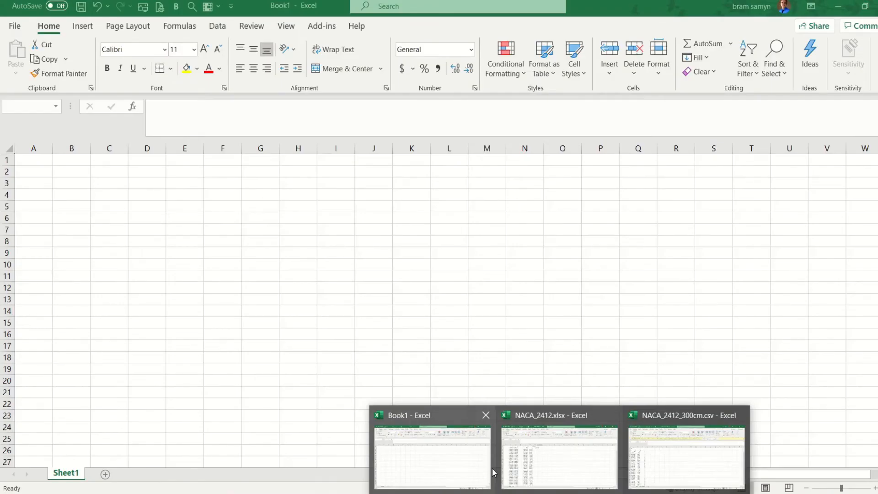
{"action": "left_click", "coordinate": [455, 467]}
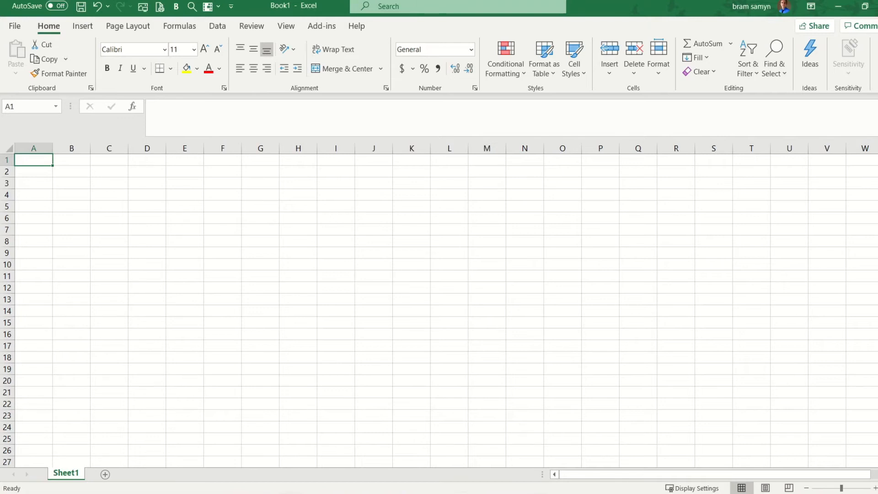
{"action": "left_click", "coordinate": [15, 26]}
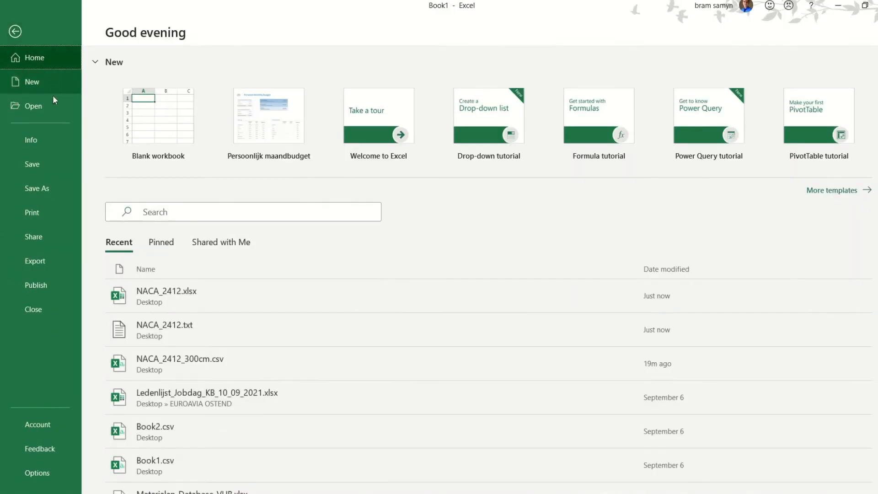
{"action": "left_click", "coordinate": [37, 103]}
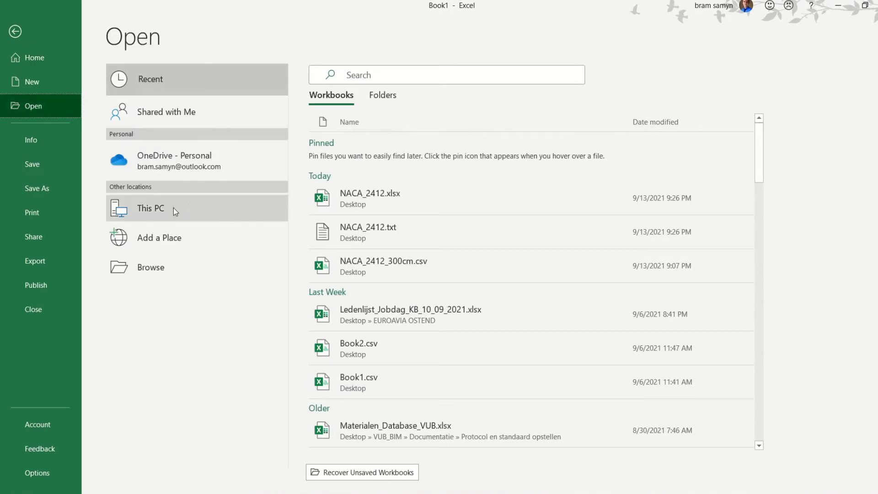
{"action": "left_click", "coordinate": [154, 270]}
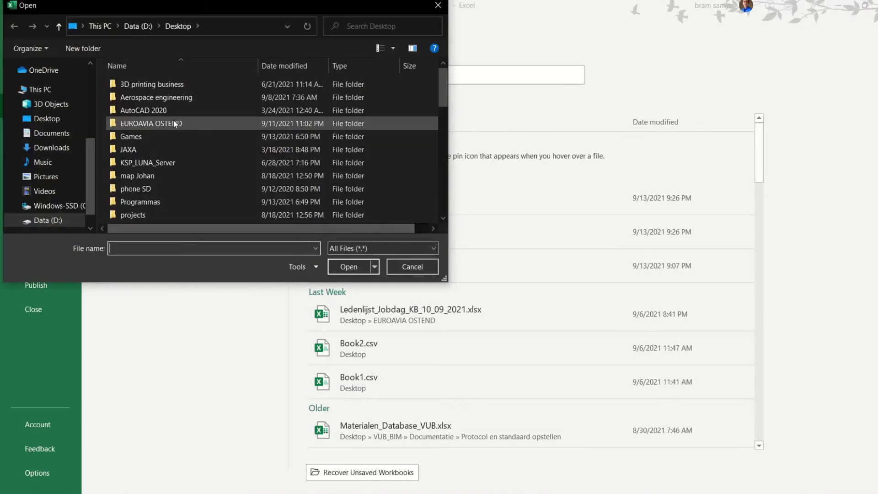
{"action": "scroll", "coordinate": [174, 121], "scroll_direction": "down", "scroll_amount": 12}
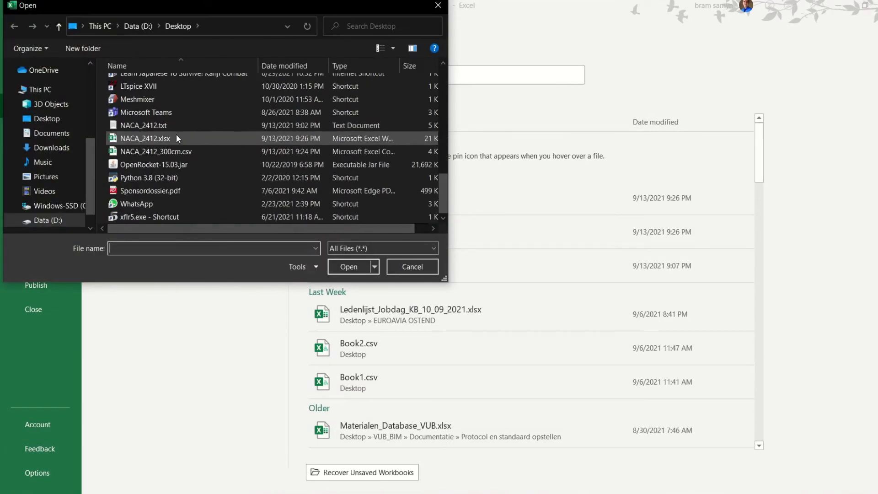
{"action": "left_click", "coordinate": [155, 126]}
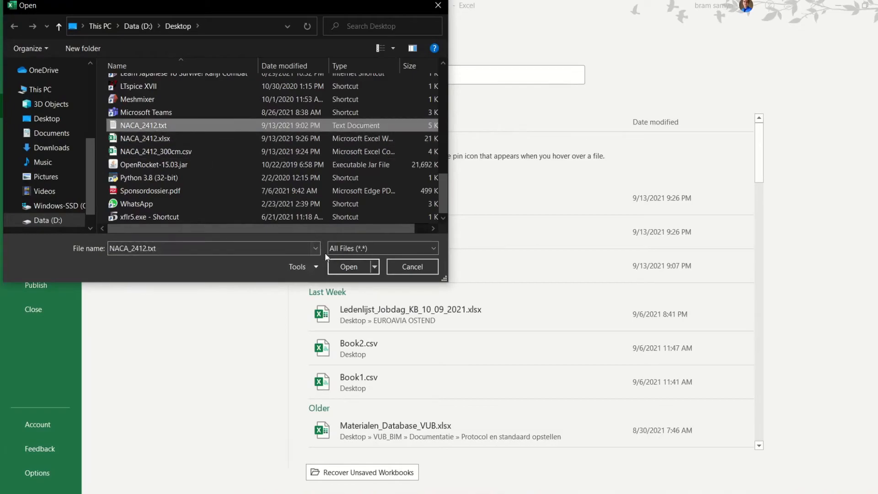
{"action": "left_click", "coordinate": [345, 268]}
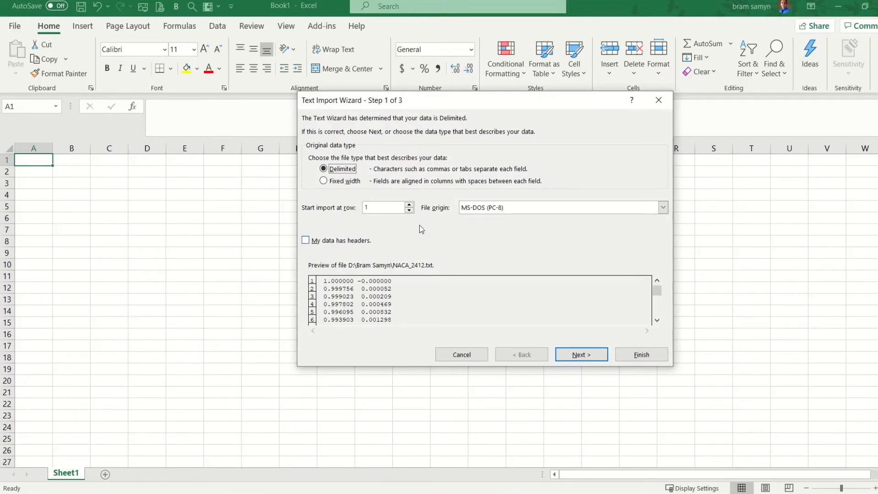
Import the text as delimited data with tab and space delimiters and General column format, and check the resulting coordinate columns.
{"action": "left_click", "coordinate": [577, 358]}
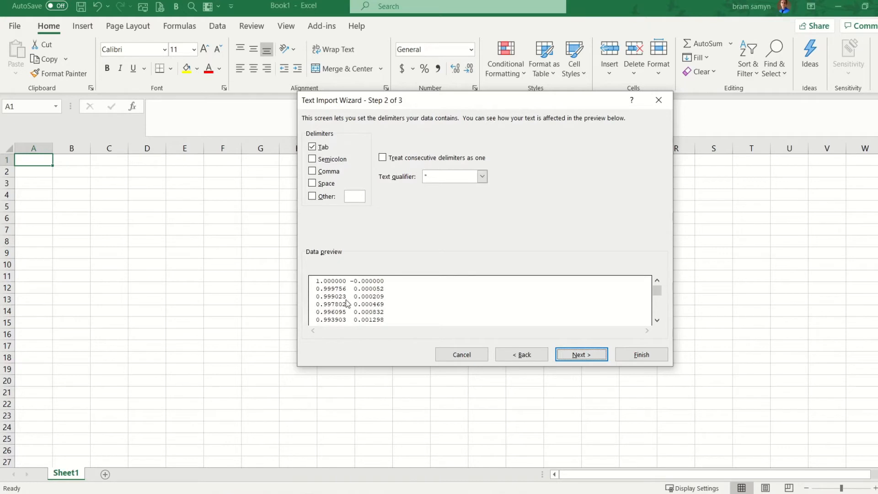
{"action": "left_click", "coordinate": [313, 184]}
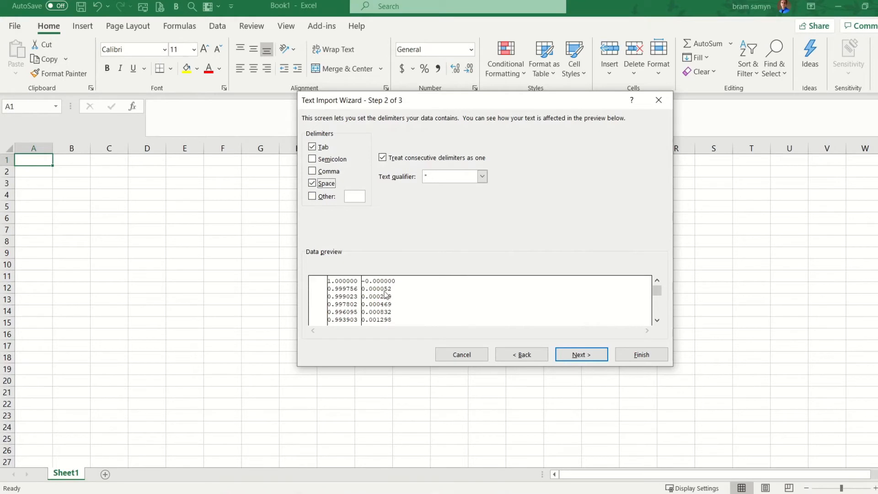
{"action": "left_click", "coordinate": [591, 354]}
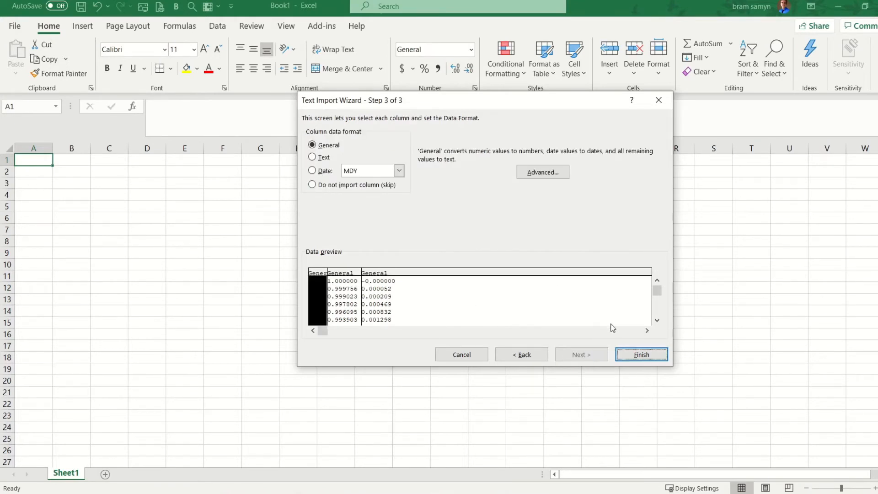
{"action": "left_click", "coordinate": [635, 354]}
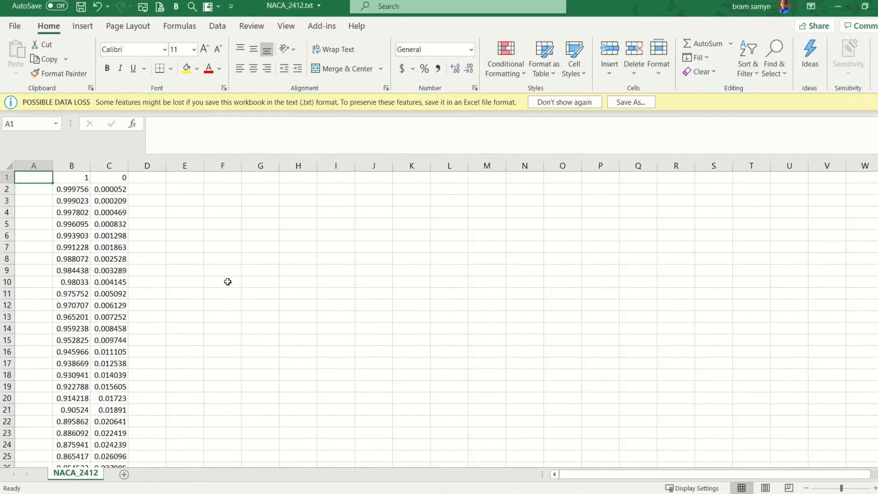
{"action": "scroll", "coordinate": [123, 274], "scroll_direction": "down", "scroll_amount": 8}
{"action": "scroll", "coordinate": [122, 281], "scroll_direction": "down", "scroll_amount": 13}
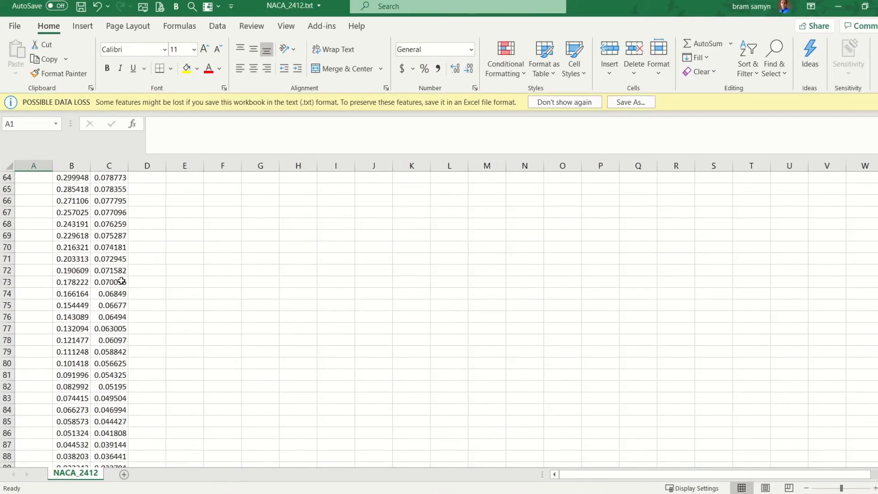
{"action": "scroll", "coordinate": [123, 280], "scroll_direction": "up", "scroll_amount": 20}
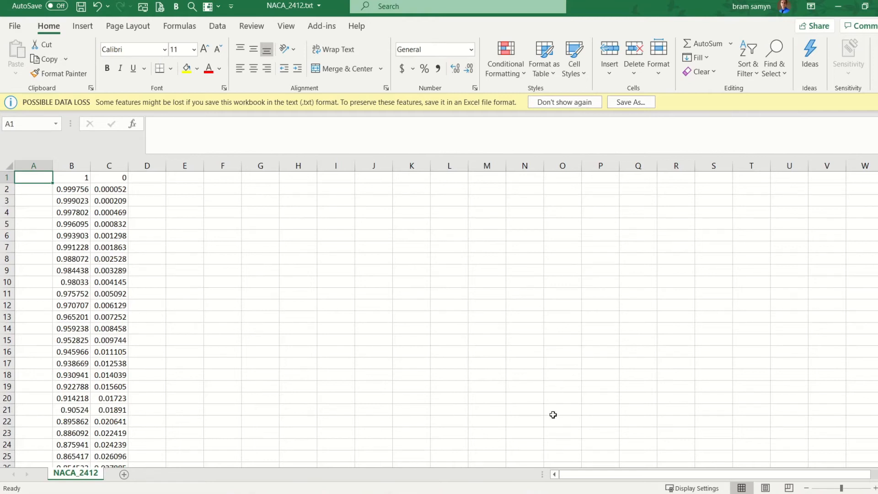
View NACA_2412_300cm.csv, switch to NACA_2412.xlsx and examine the chord value in G2 and the x formula in E2.
{"action": "mouse_move", "coordinate": [559, 493]}
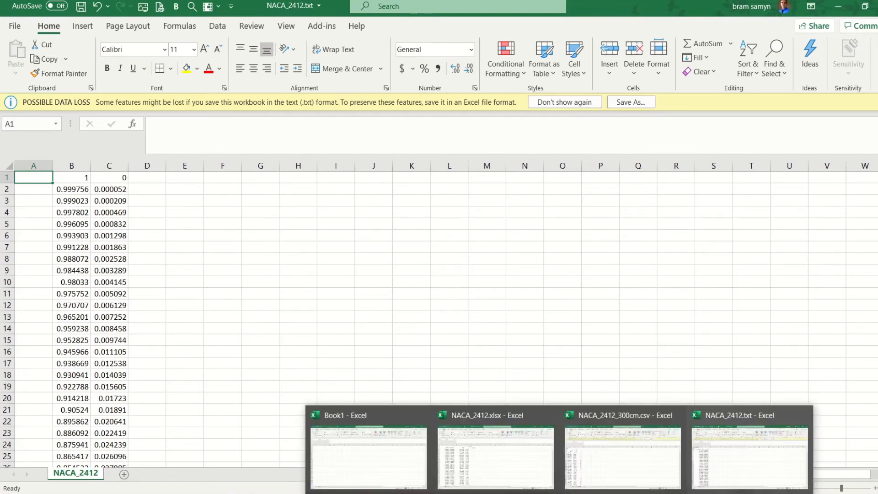
{"action": "left_click", "coordinate": [590, 460]}
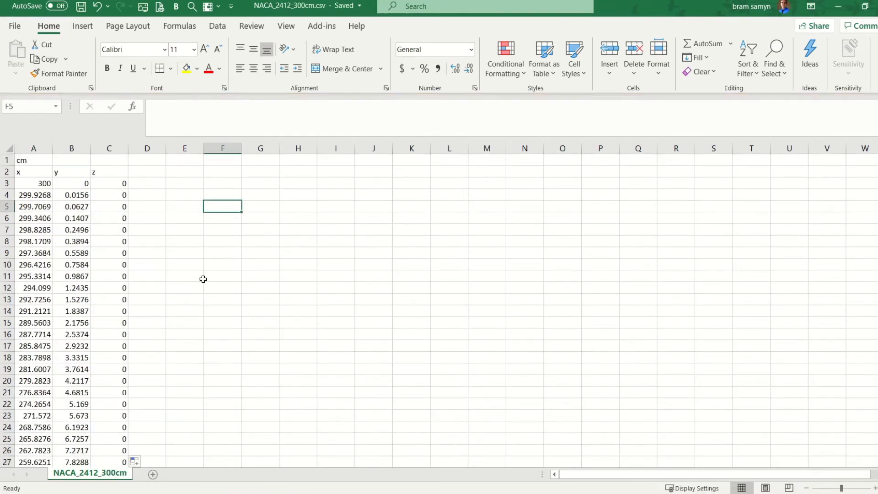
{"action": "mouse_move", "coordinate": [557, 493]}
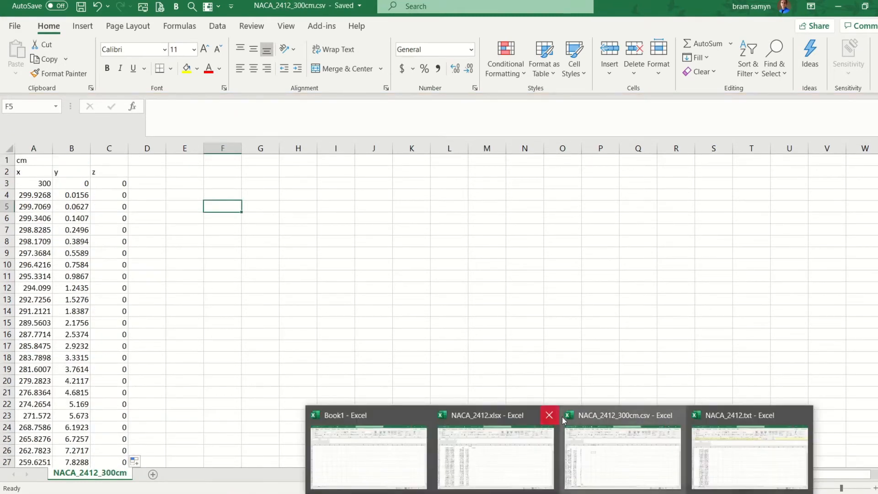
{"action": "left_click", "coordinate": [516, 457]}
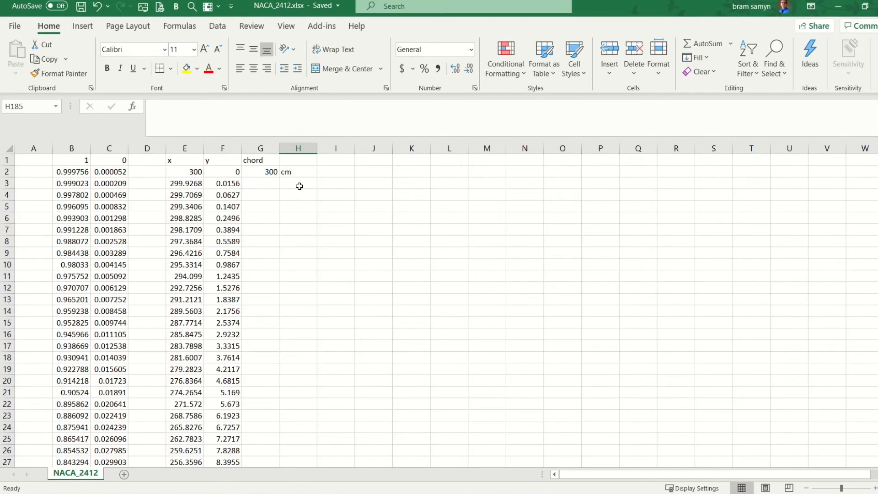
{"action": "left_click", "coordinate": [264, 172]}
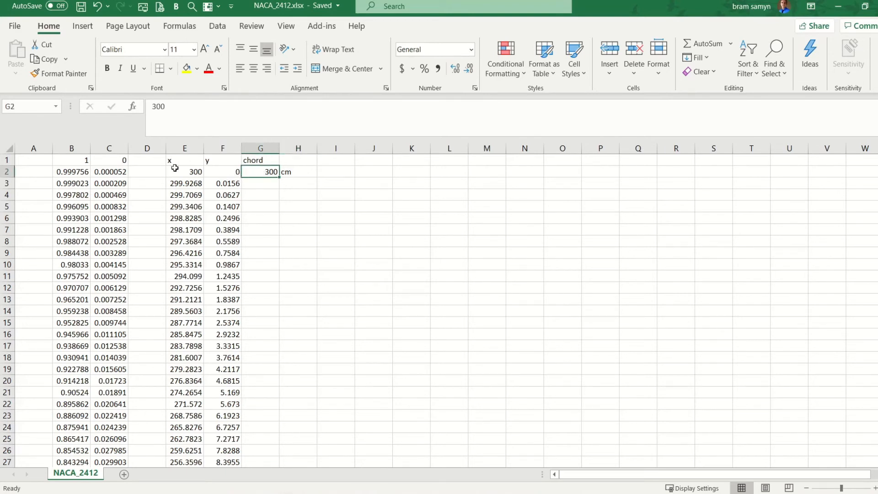
{"action": "left_click", "coordinate": [193, 173]}
{"action": "double_click", "coordinate": [193, 174]}
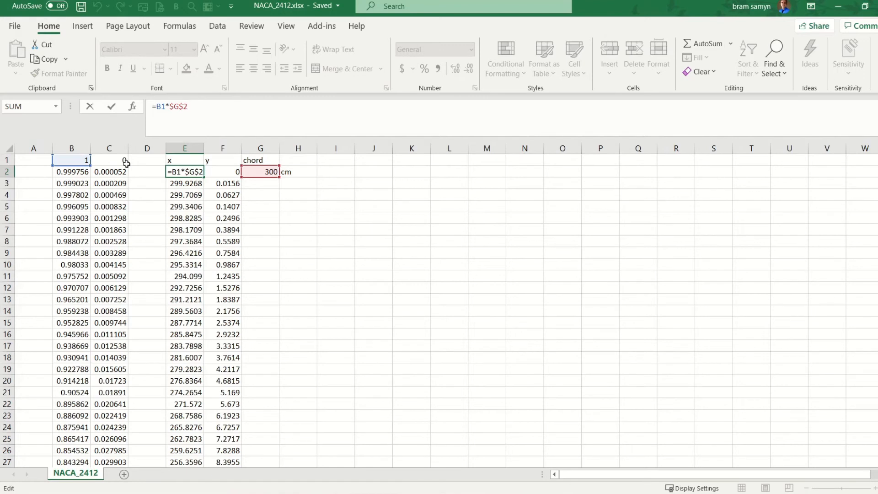
{"action": "left_click", "coordinate": [259, 195]}
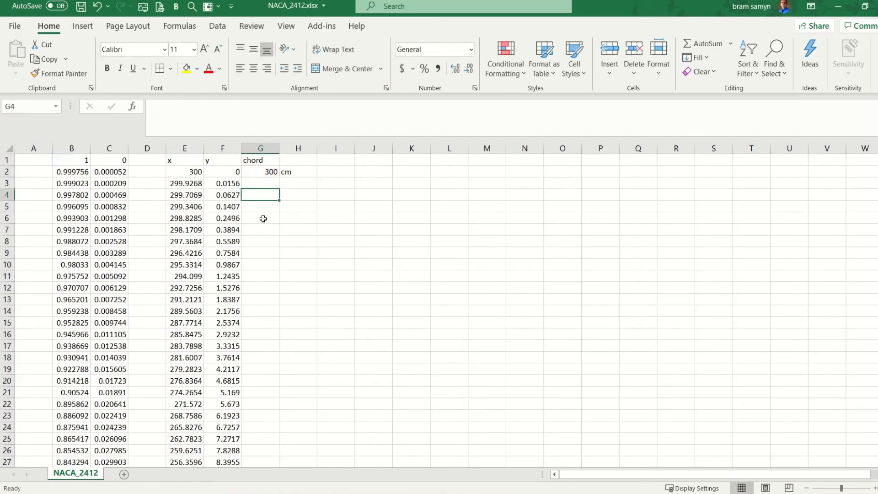
Look through the scaled x and y coordinate columns down to their last row and return to the top.
{"action": "scroll", "coordinate": [195, 244], "scroll_direction": "down", "scroll_amount": 20}
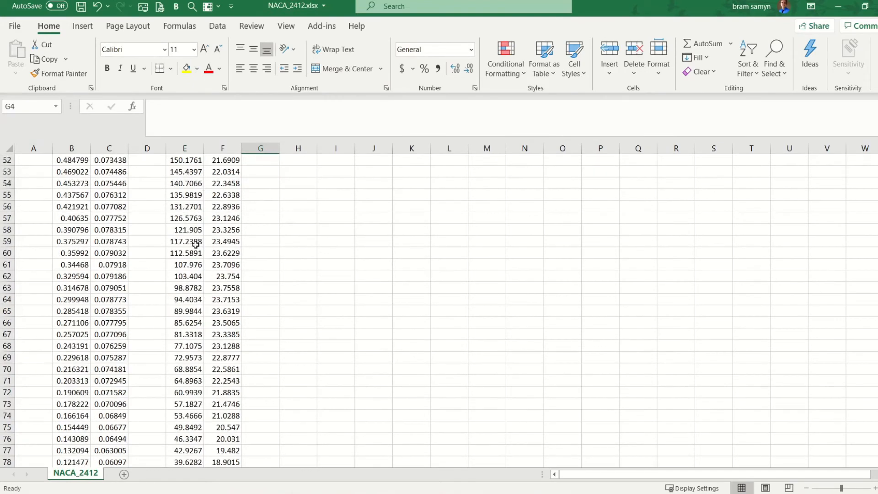
{"action": "scroll", "coordinate": [194, 245], "scroll_direction": "down", "scroll_amount": 18}
{"action": "scroll", "coordinate": [196, 251], "scroll_direction": "up", "scroll_amount": 17}
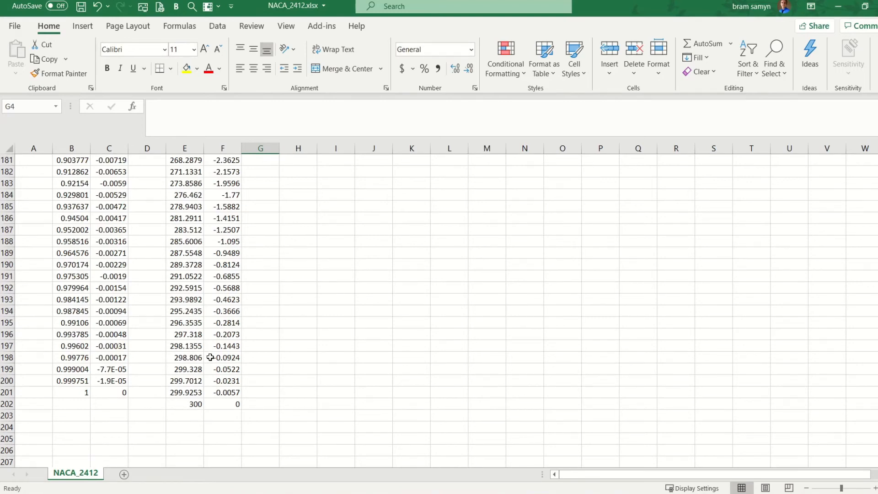
{"action": "scroll", "coordinate": [210, 305], "scroll_direction": "up", "scroll_amount": 20}
{"action": "scroll", "coordinate": [210, 307], "scroll_direction": "up", "scroll_amount": 20}
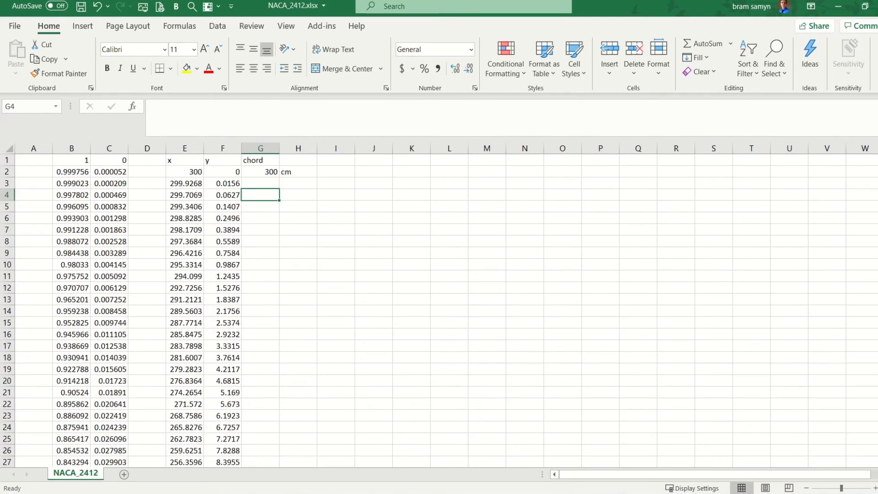
Switch to the NACA_2412_300cm.csv workbook.
{"action": "mouse_move", "coordinate": [559, 493]}
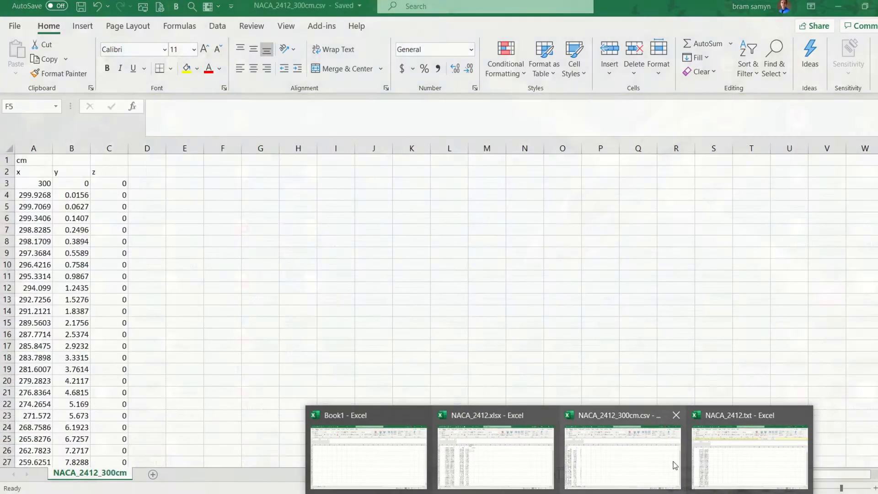
{"action": "left_click", "coordinate": [665, 470]}
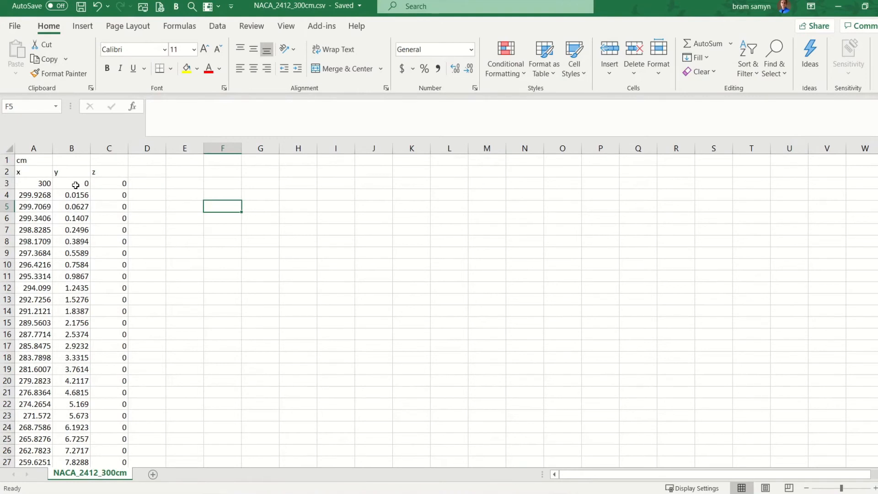
{"action": "right_click", "coordinate": [157, 187]}
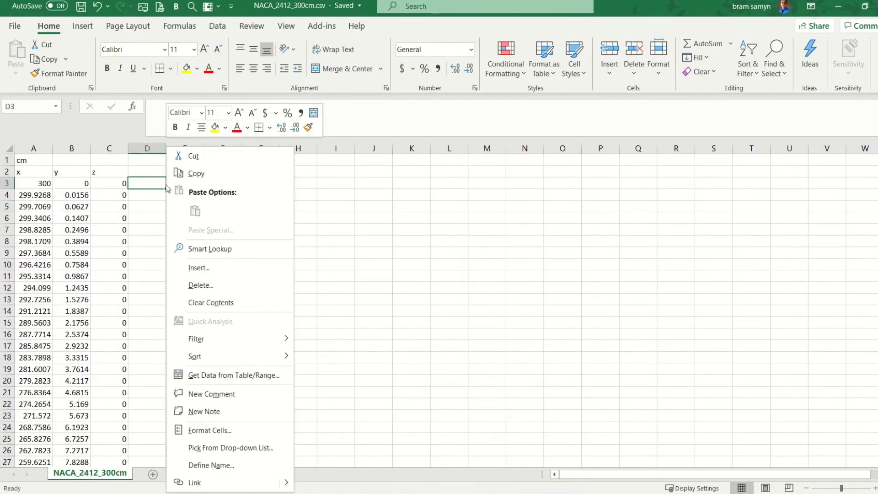
{"action": "key", "text": "Escape"}
{"action": "left_click_drag", "start_coordinate": [27, 184], "coordinate": [77, 297]}
{"action": "key", "text": "ctrl+c"}
{"action": "left_click", "coordinate": [185, 183]}
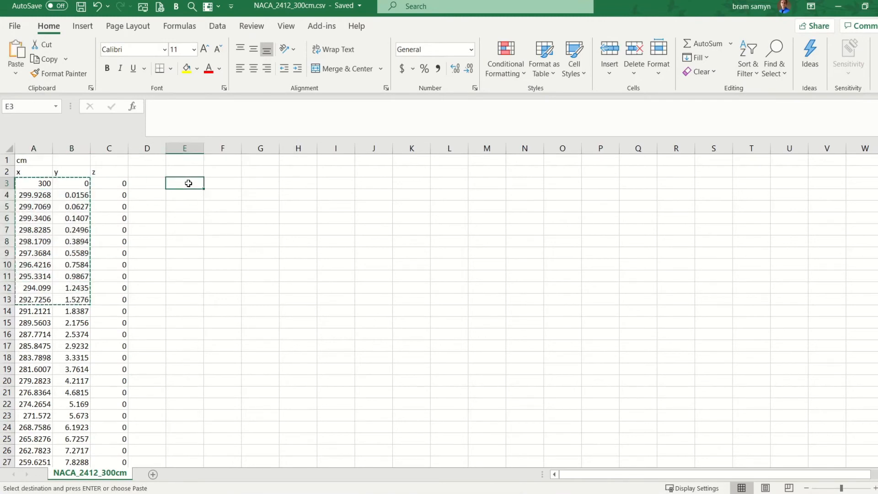
{"action": "right_click", "coordinate": [189, 185]}
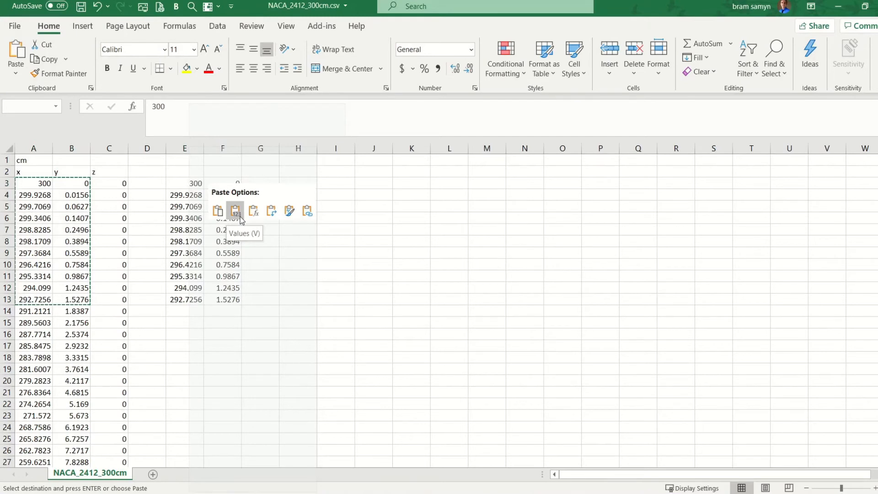
{"action": "key", "text": "Escape"}
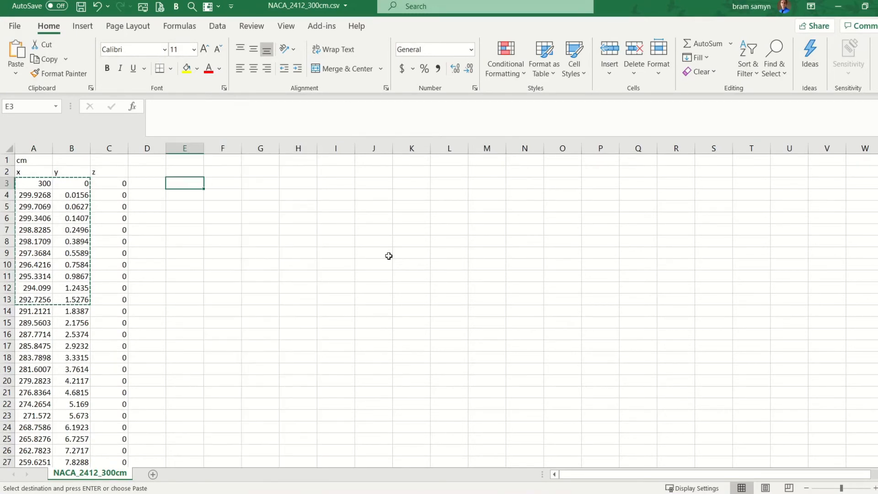
{"action": "key", "text": "Escape"}
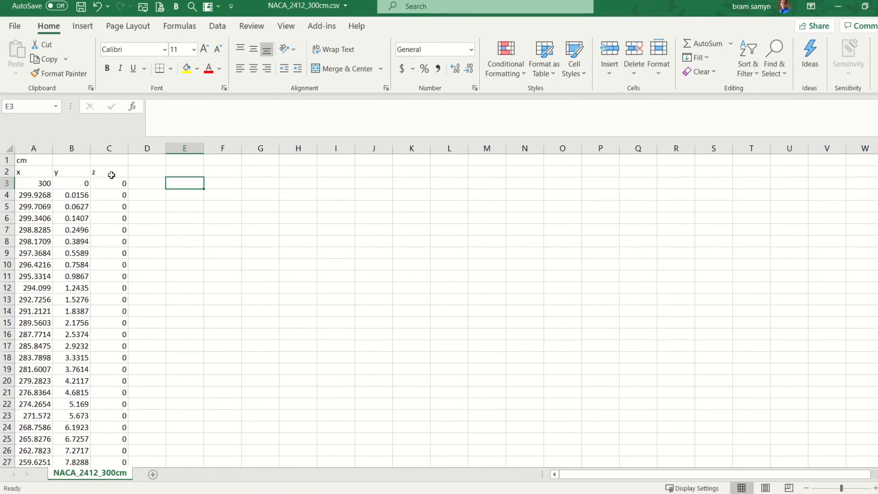
Look through the x, y and z coordinate columns of the CSV sheet and return to its first row.
{"action": "scroll", "coordinate": [119, 183], "scroll_direction": "down", "scroll_amount": 1}
{"action": "scroll", "coordinate": [121, 186], "scroll_direction": "up", "scroll_amount": 1}
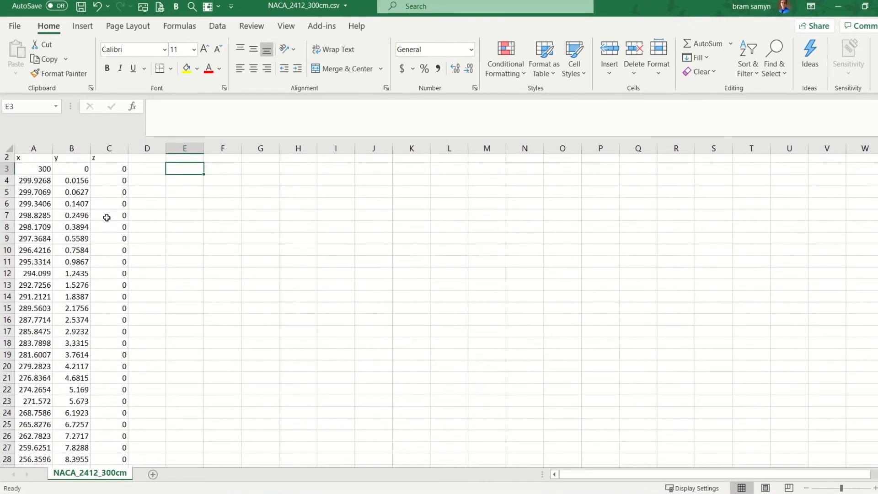
{"action": "scroll", "coordinate": [107, 217], "scroll_direction": "up", "scroll_amount": 1}
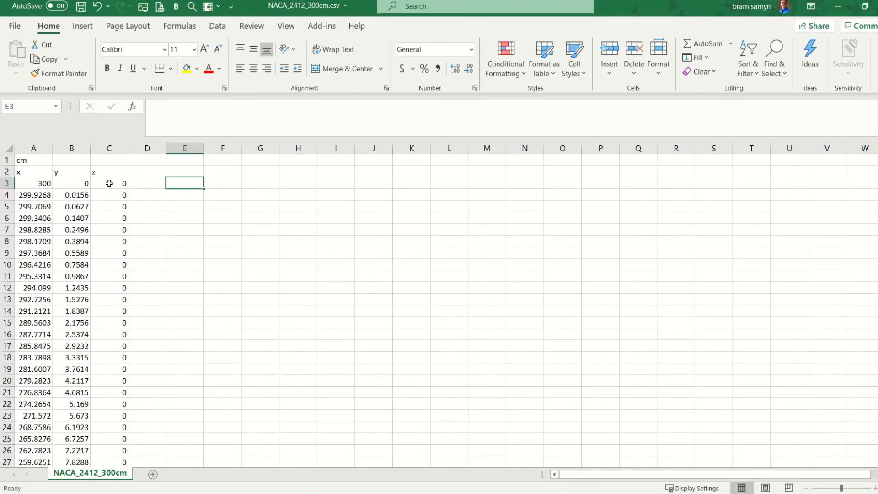
{"action": "scroll", "coordinate": [118, 196], "scroll_direction": "down", "scroll_amount": 7}
{"action": "scroll", "coordinate": [121, 253], "scroll_direction": "up", "scroll_amount": 1}
{"action": "scroll", "coordinate": [122, 255], "scroll_direction": "up", "scroll_amount": 6}
Save the sheet to the Desktop as NACA_2412_300cm in CSV (Comma delimited) format, replacing the existing file.
{"action": "left_click", "coordinate": [14, 26]}
{"action": "left_click", "coordinate": [40, 188]}
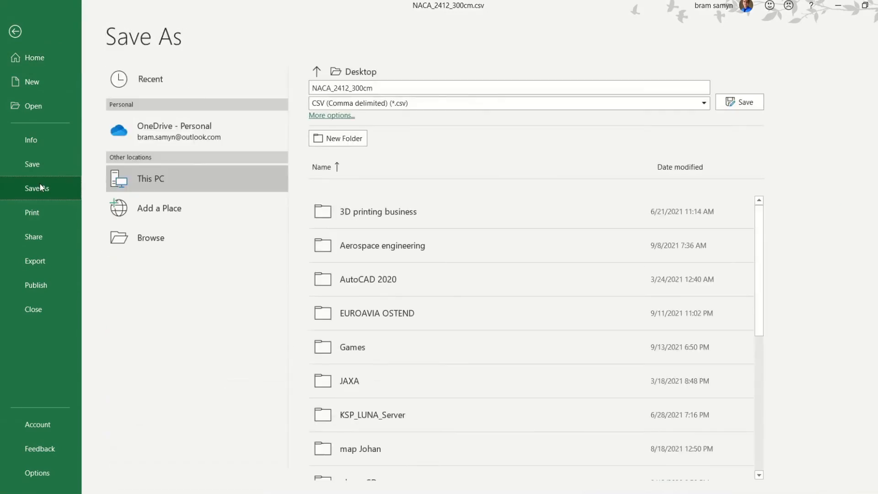
{"action": "left_click", "coordinate": [410, 104]}
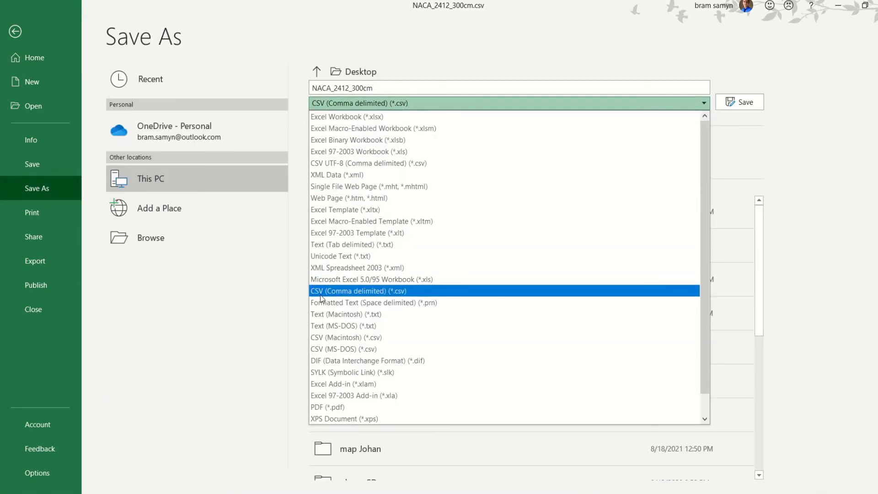
{"action": "left_click", "coordinate": [387, 292]}
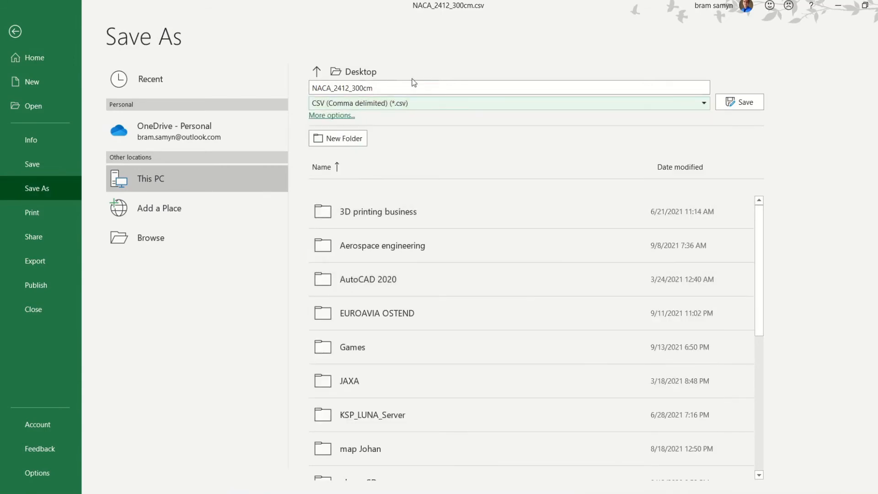
{"action": "left_click", "coordinate": [742, 105]}
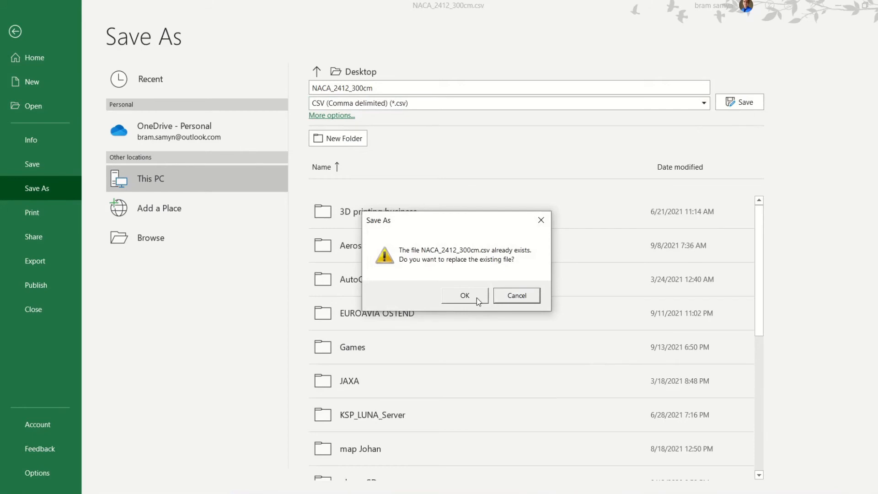
{"action": "left_click", "coordinate": [464, 296]}
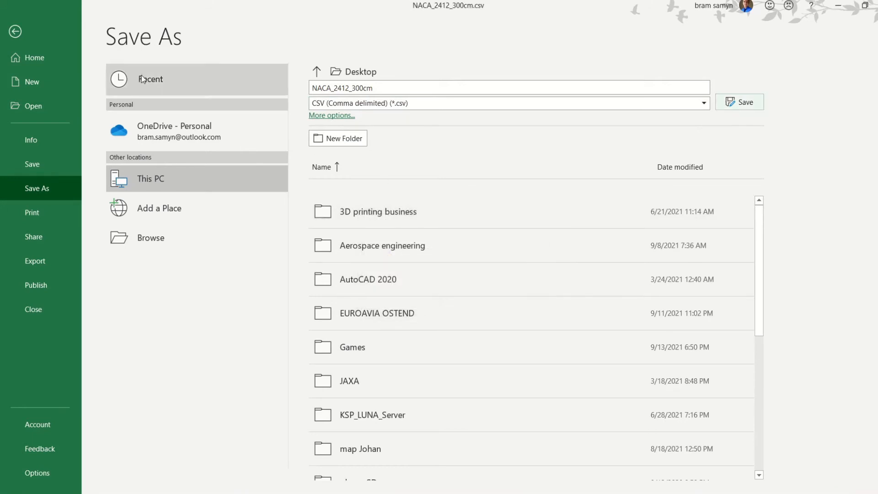
{"action": "left_click", "coordinate": [30, 31]}
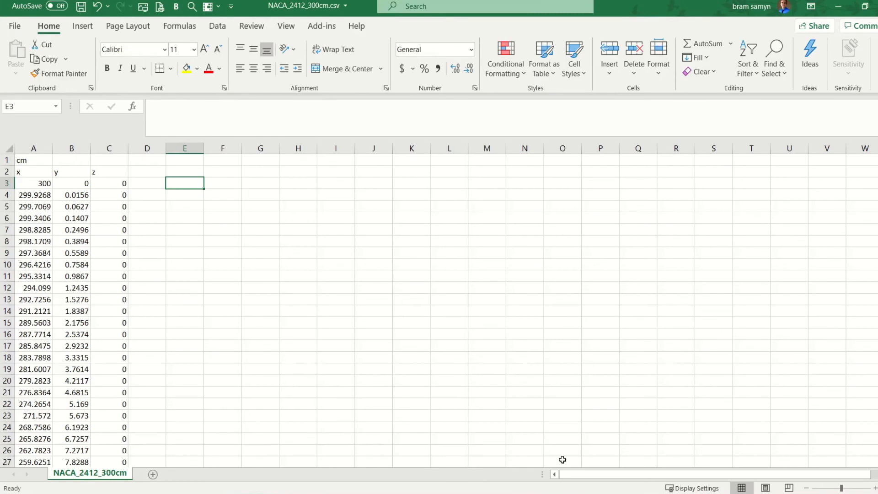
Switch to Autodesk Fusion 360 and open the Scripts and Add-Ins dialog.
{"action": "mouse_move", "coordinate": [583, 493]}
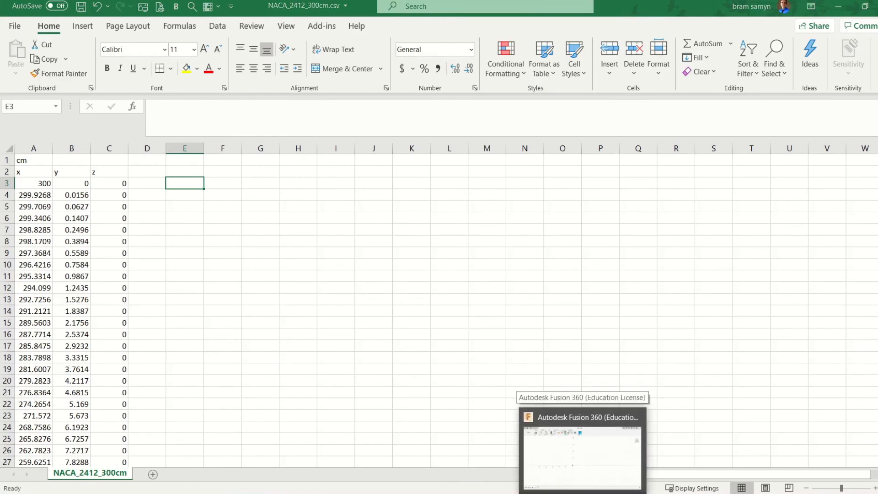
{"action": "left_click", "coordinate": [583, 457]}
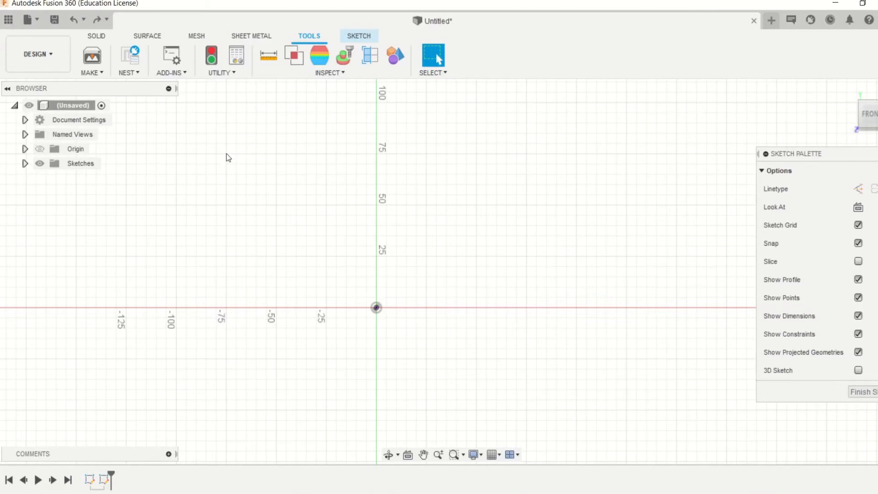
{"action": "left_click", "coordinate": [97, 36]}
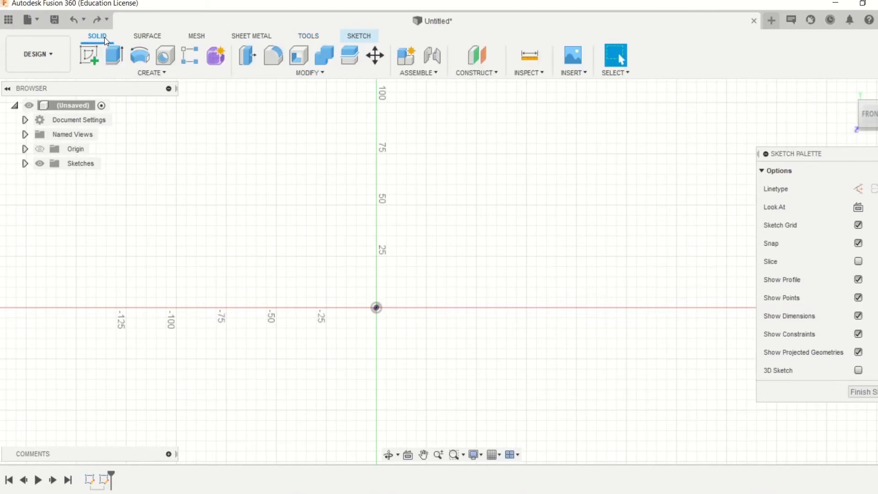
{"action": "left_click", "coordinate": [146, 36]}
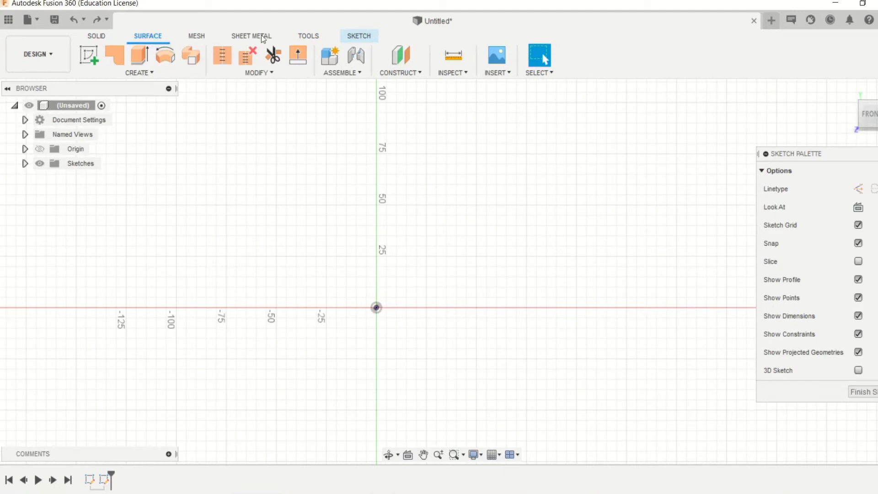
{"action": "left_click", "coordinate": [358, 37]}
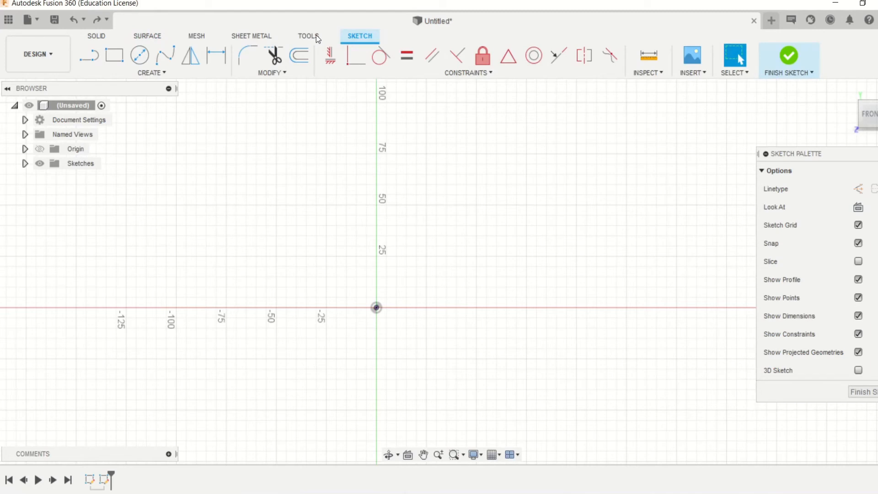
{"action": "left_click", "coordinate": [315, 36]}
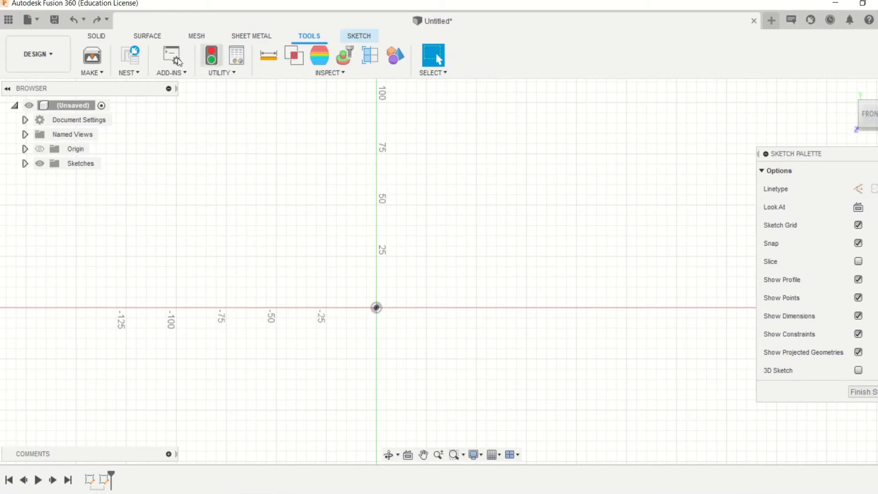
{"action": "left_click", "coordinate": [165, 74]}
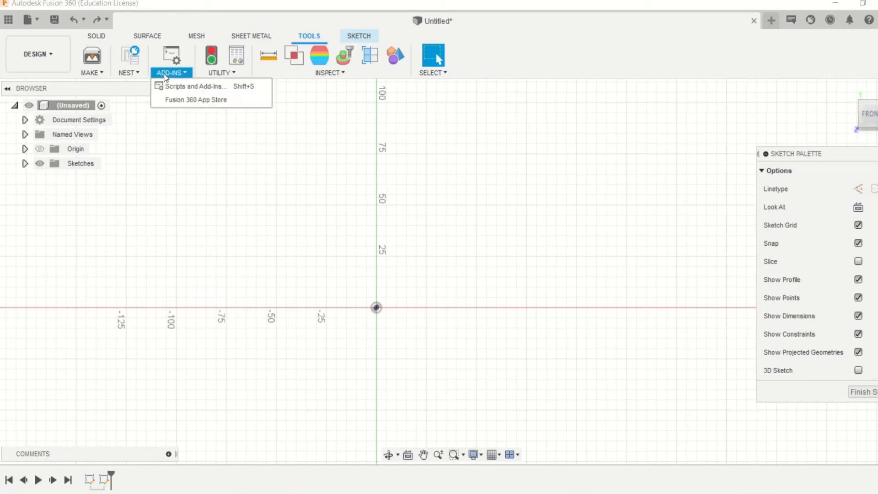
{"action": "left_click", "coordinate": [198, 87]}
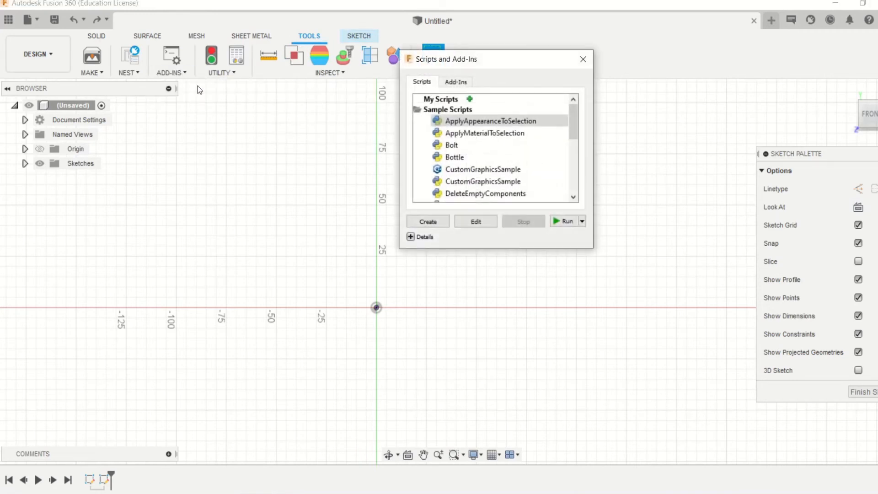
Run the ImportSplineCSV sample script and import NACA_2412_300cm.csv from the Desktop as the airfoil spline.
{"action": "scroll", "coordinate": [473, 137], "scroll_direction": "down", "scroll_amount": 1}
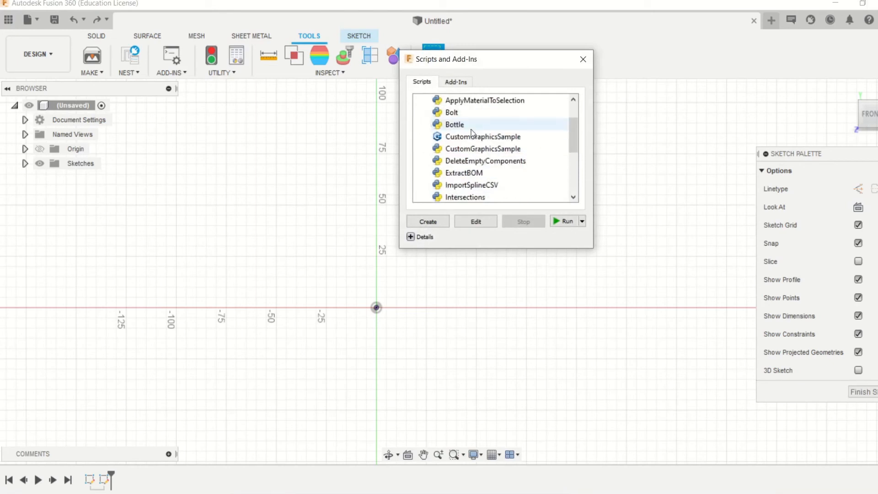
{"action": "left_click", "coordinate": [488, 188]}
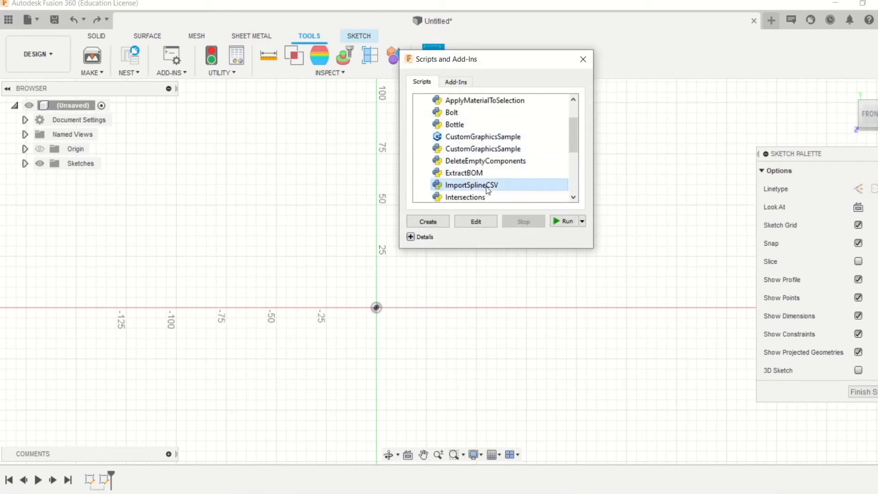
{"action": "left_click", "coordinate": [561, 221]}
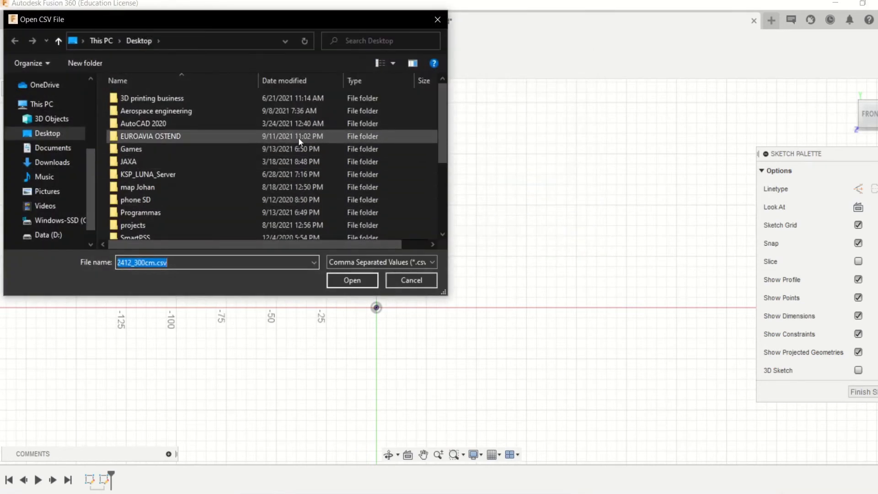
{"action": "scroll", "coordinate": [206, 157], "scroll_direction": "down", "scroll_amount": 3}
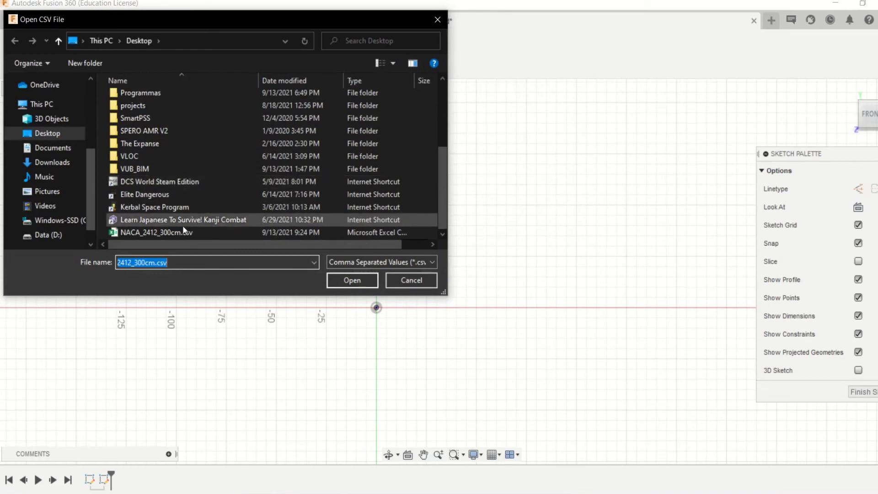
{"action": "left_click", "coordinate": [166, 233]}
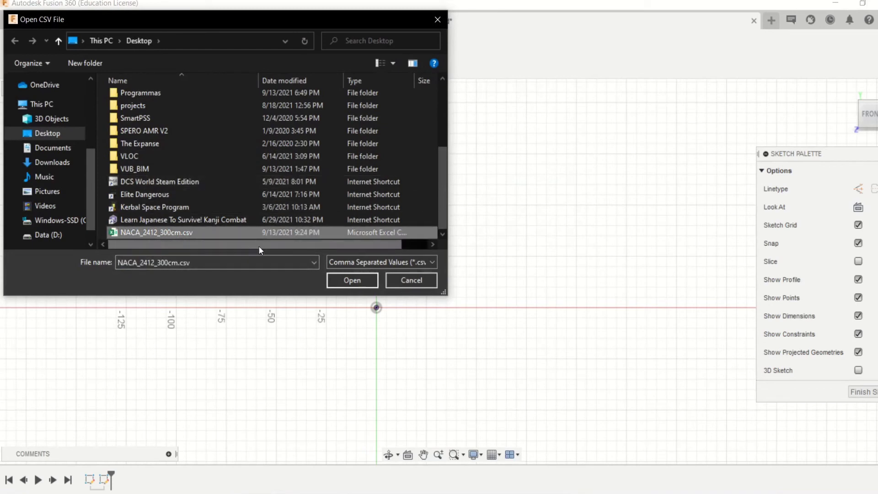
{"action": "left_click", "coordinate": [356, 280]}
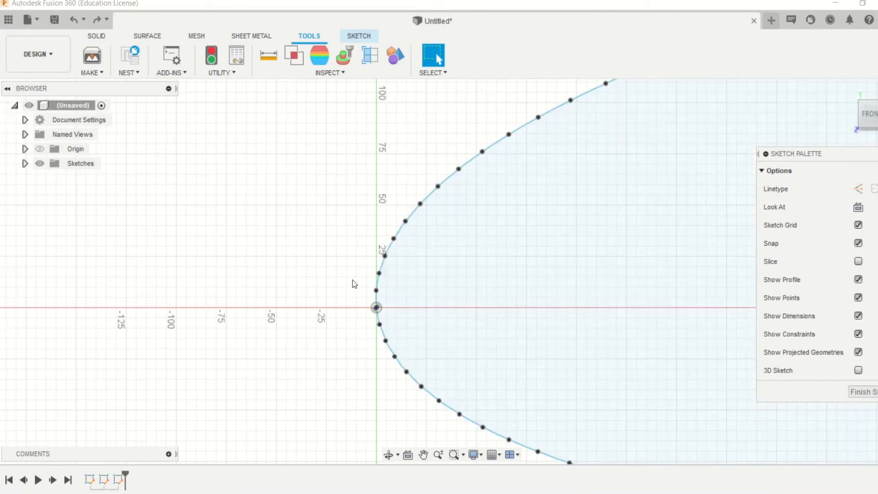
Examine the whole imported airfoil profile, then check its trailing edge closely for a closed end point.
{"action": "scroll", "coordinate": [274, 273], "scroll_direction": "down", "scroll_amount": 10}
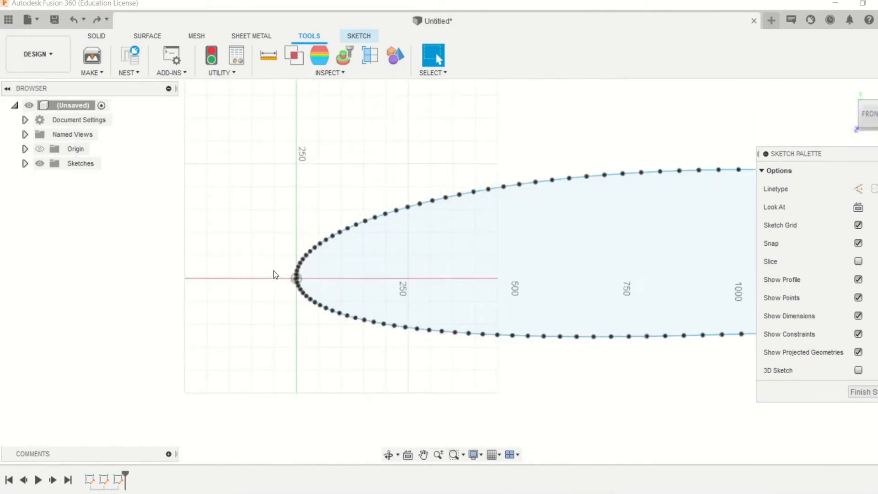
{"action": "scroll", "coordinate": [274, 273], "scroll_direction": "down", "scroll_amount": 3}
{"action": "scroll", "coordinate": [644, 274], "scroll_direction": "up", "scroll_amount": 5}
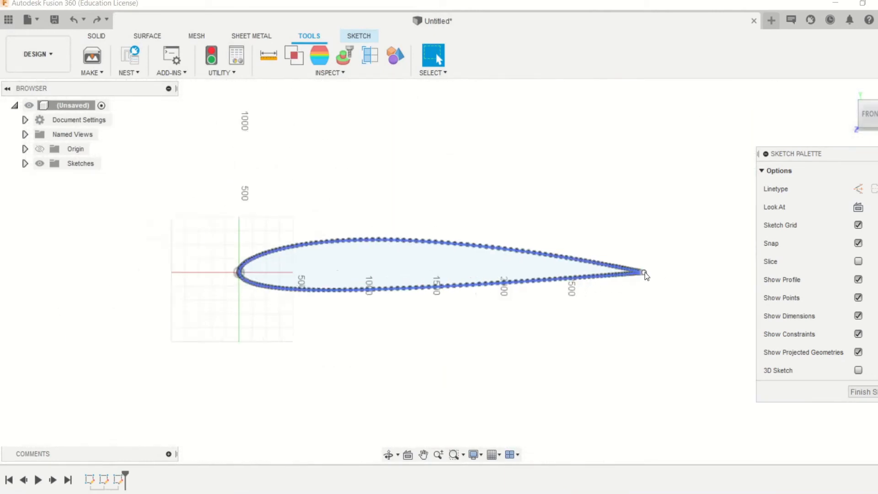
{"action": "scroll", "coordinate": [627, 272], "scroll_direction": "down", "scroll_amount": 4}
{"action": "scroll", "coordinate": [377, 261], "scroll_direction": "down", "scroll_amount": 2}
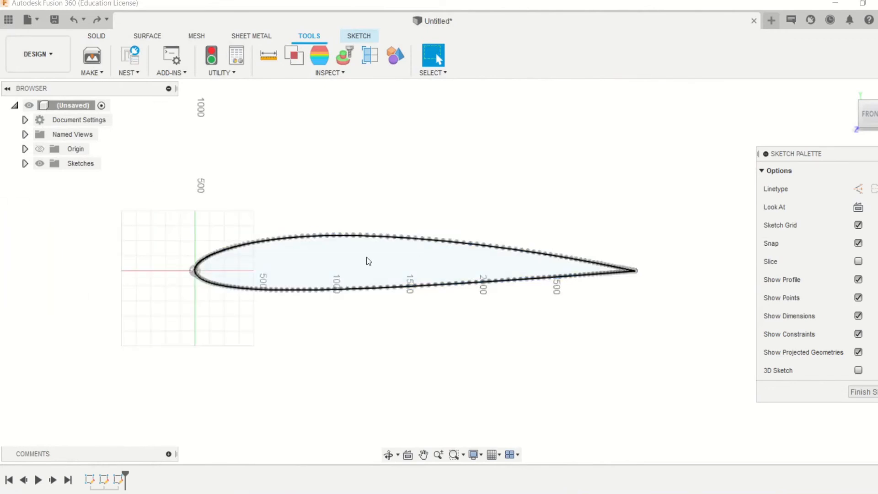
{"action": "scroll", "coordinate": [619, 265], "scroll_direction": "up", "scroll_amount": 5}
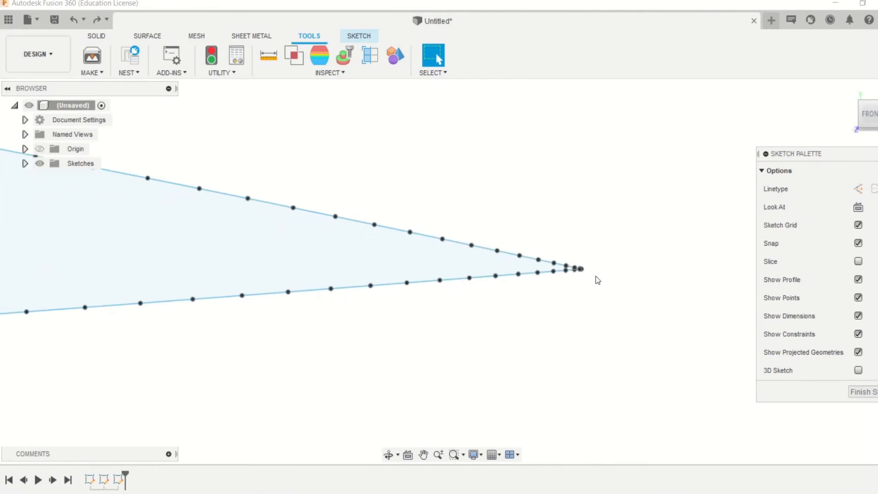
{"action": "scroll", "coordinate": [576, 270], "scroll_direction": "up", "scroll_amount": 6}
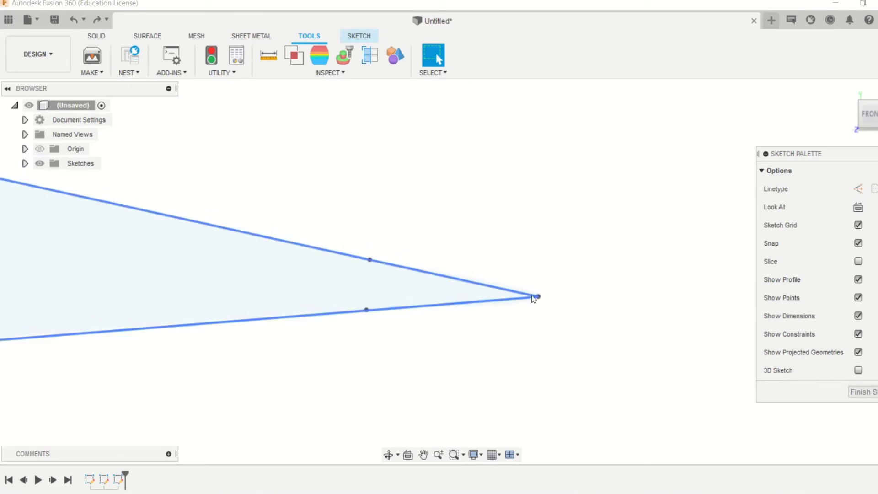
{"action": "scroll", "coordinate": [533, 298], "scroll_direction": "down", "scroll_amount": 5}
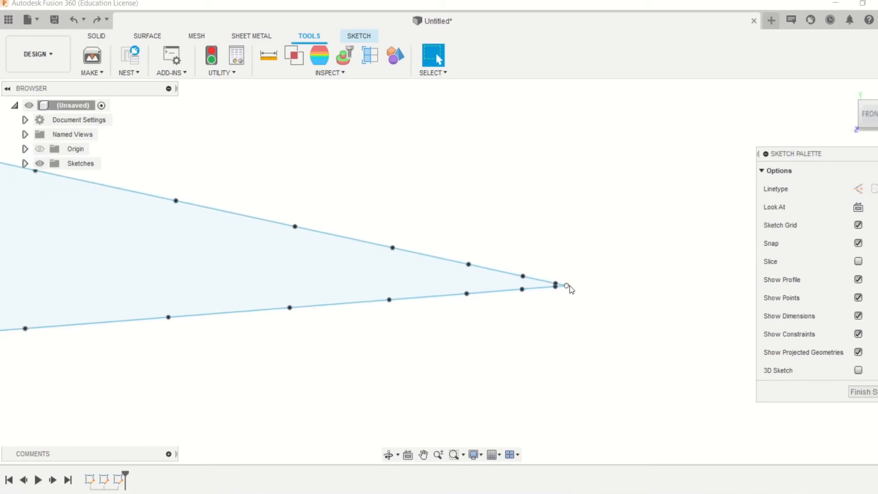
Examine the airfoil's closed trailing edge, the full profile, and the leading-edge points at the origin.
{"action": "scroll", "coordinate": [572, 289], "scroll_direction": "down", "scroll_amount": 5}
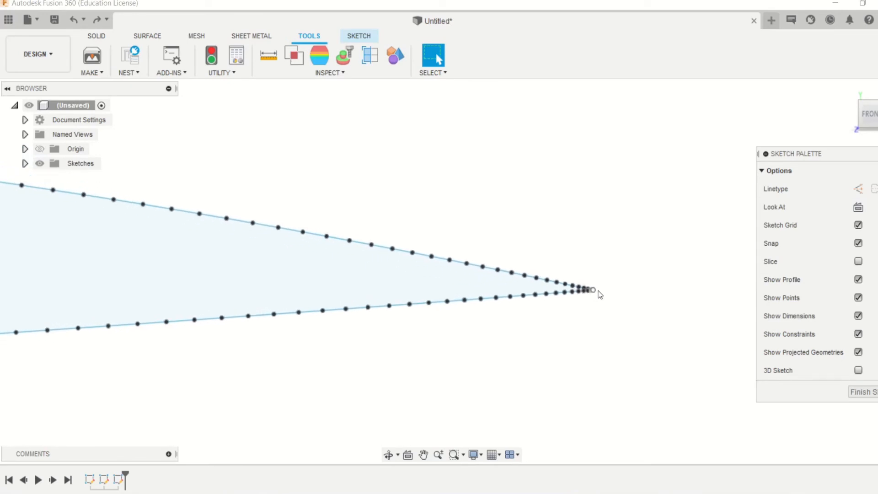
{"action": "scroll", "coordinate": [596, 295], "scroll_direction": "up", "scroll_amount": 5}
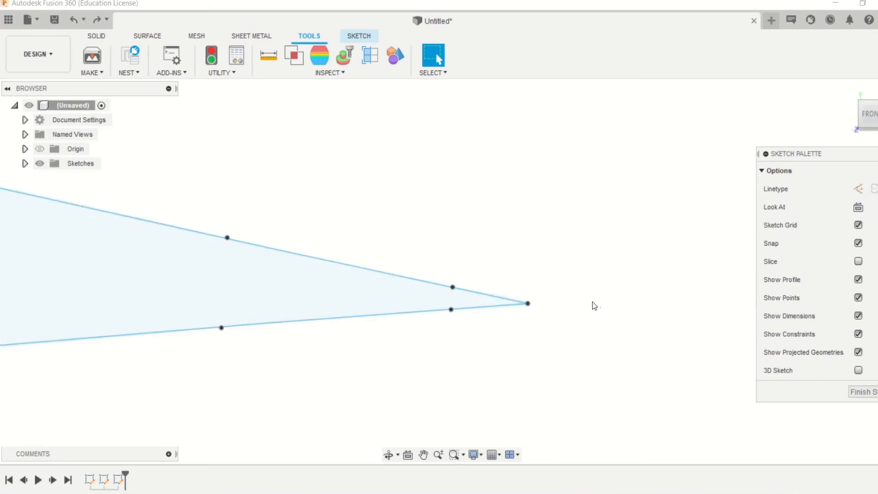
{"action": "scroll", "coordinate": [594, 304], "scroll_direction": "down", "scroll_amount": 5}
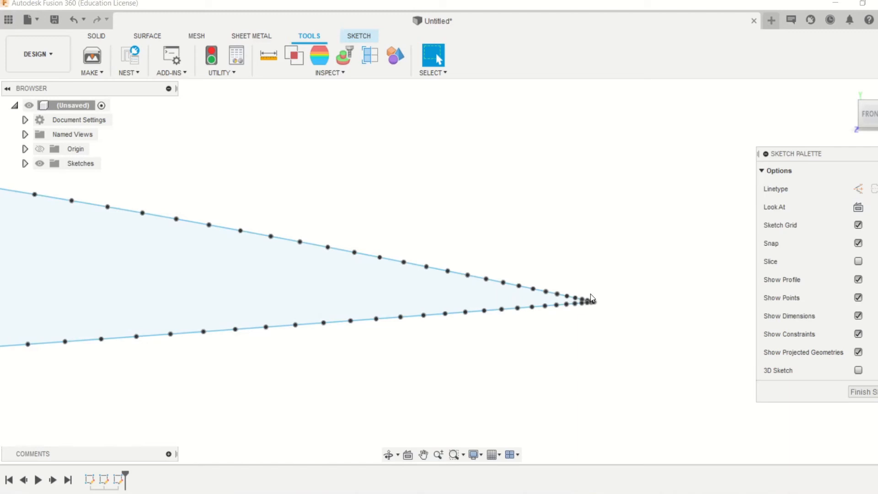
{"action": "scroll", "coordinate": [610, 284], "scroll_direction": "down", "scroll_amount": 5}
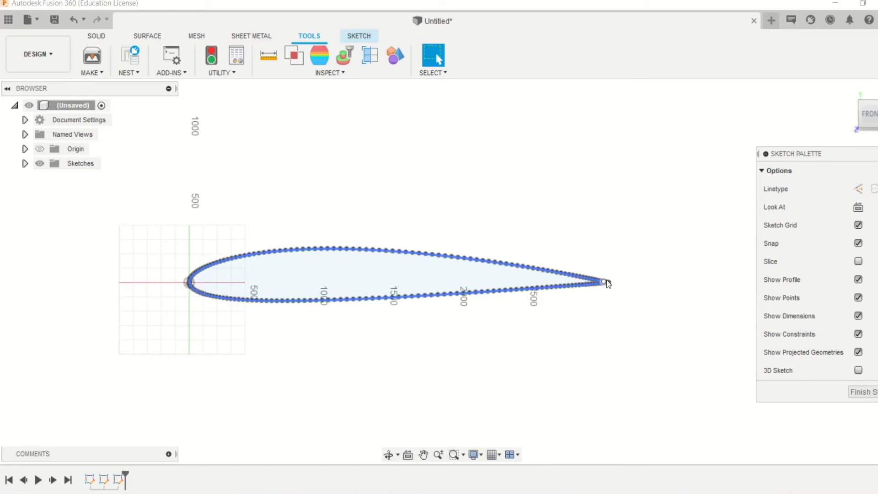
{"action": "scroll", "coordinate": [169, 298], "scroll_direction": "down", "scroll_amount": 2}
{"action": "scroll", "coordinate": [191, 284], "scroll_direction": "up", "scroll_amount": 8}
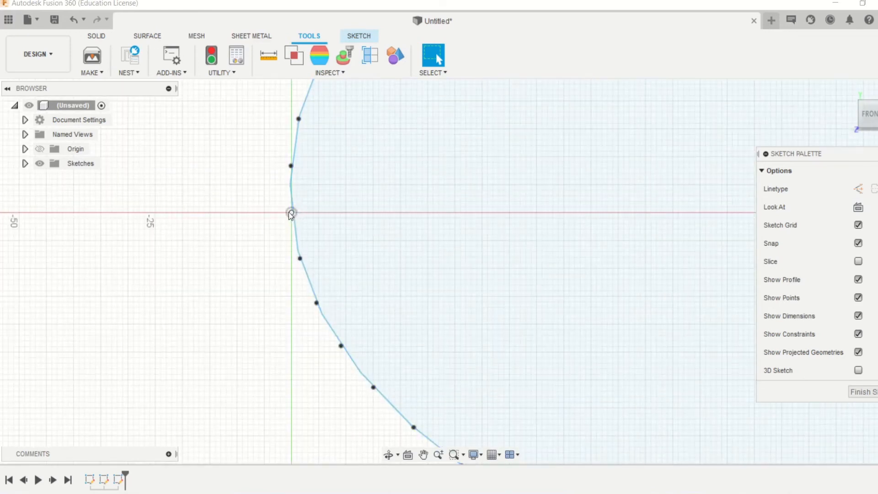
Finish the imported airfoil sketch.
{"action": "left_click", "coordinate": [96, 35]}
{"action": "left_click", "coordinate": [358, 37]}
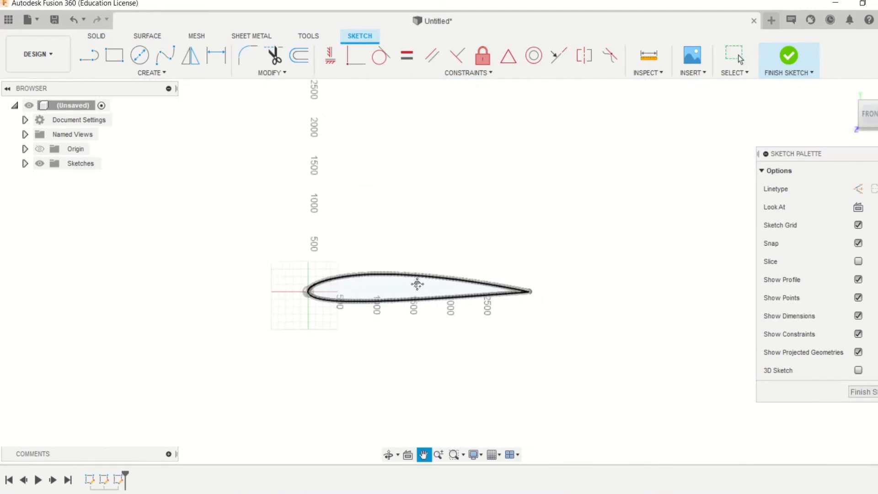
{"action": "middle_click_drag", "start_coordinate": [415, 284], "coordinate": [411, 285]}
{"action": "scroll", "coordinate": [400, 291], "scroll_direction": "up", "scroll_amount": 3}
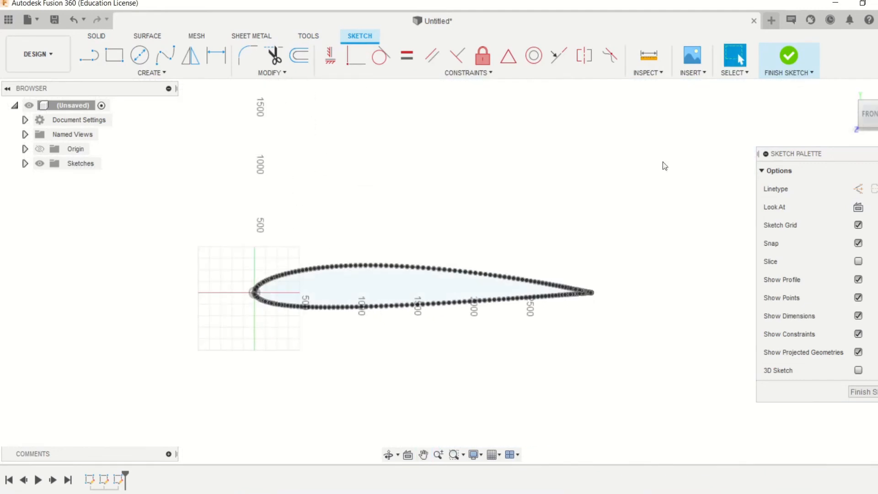
{"action": "left_click", "coordinate": [788, 55]}
{"action": "scroll", "coordinate": [344, 192], "scroll_direction": "down", "scroll_amount": 6}
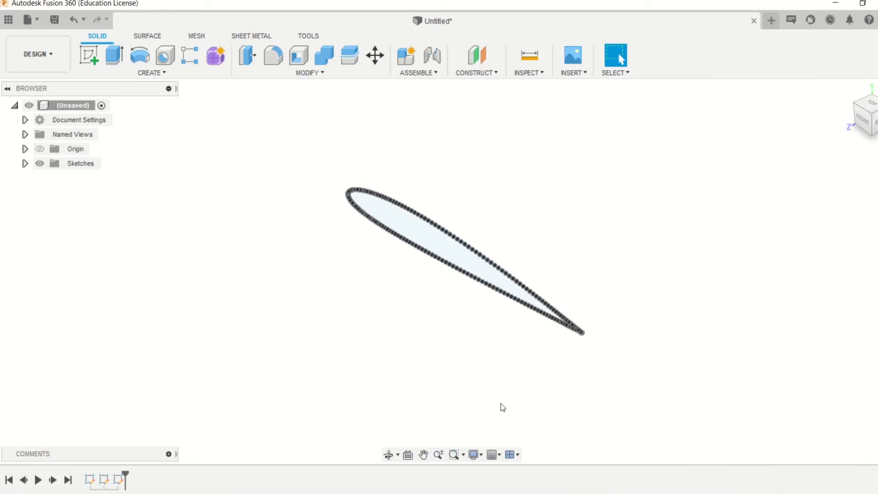
{"action": "type", "text": "e"}
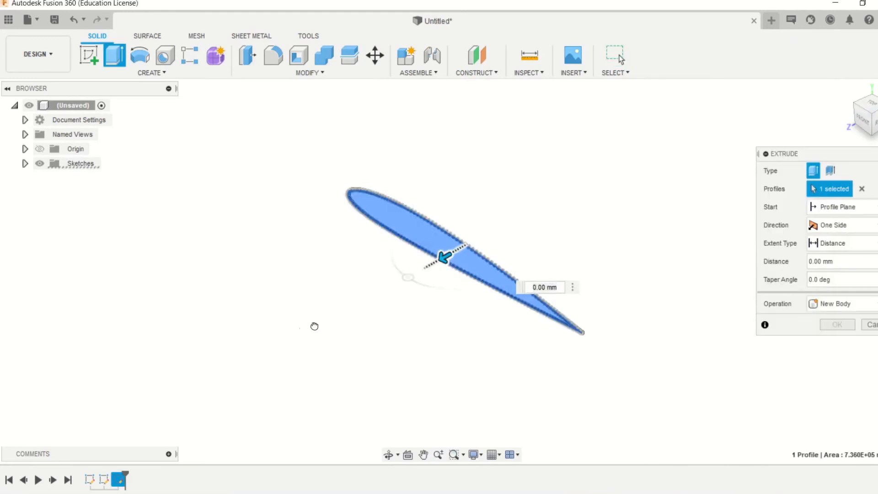
{"action": "type", "text": "1700"}
{"action": "left_click_drag", "start_coordinate": [289, 341], "coordinate": [251, 364]}
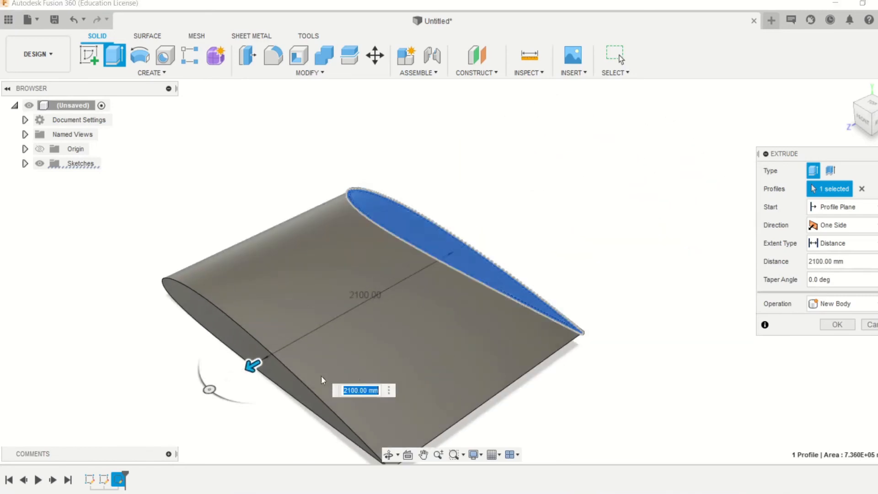
{"action": "left_click", "coordinate": [870, 324]}
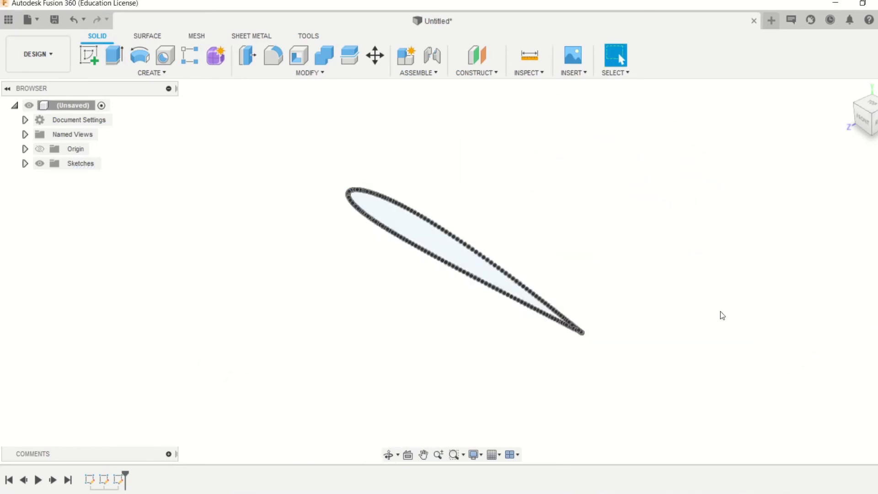
Reopen the imported airfoil sketch for editing.
{"action": "double_click", "coordinate": [119, 479]}
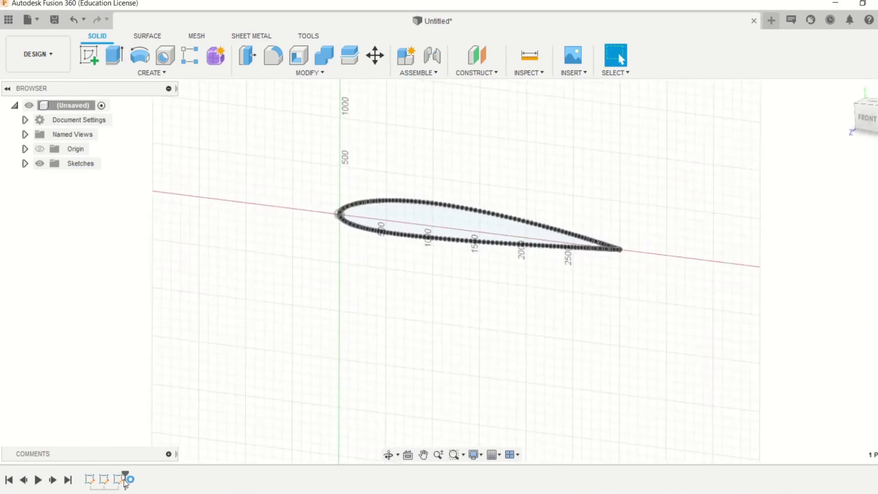
{"action": "scroll", "coordinate": [485, 215], "scroll_direction": "up", "scroll_amount": 6}
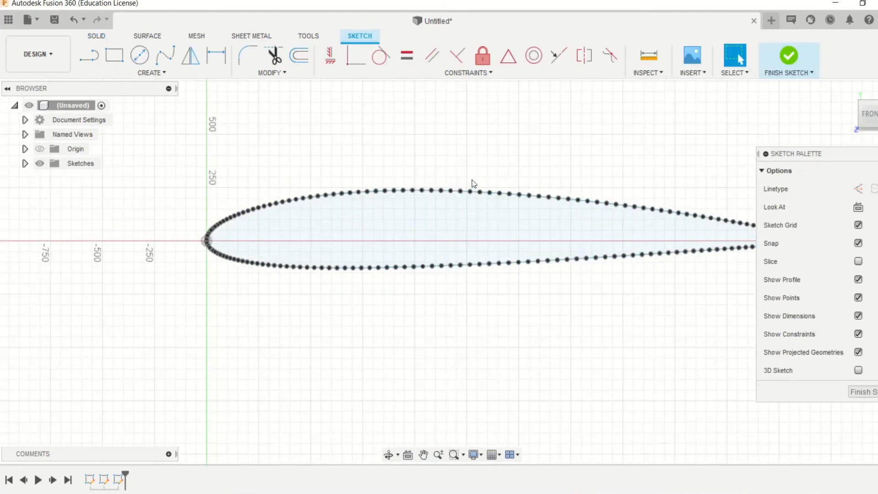
{"action": "scroll", "coordinate": [476, 172], "scroll_direction": "down", "scroll_amount": 5}
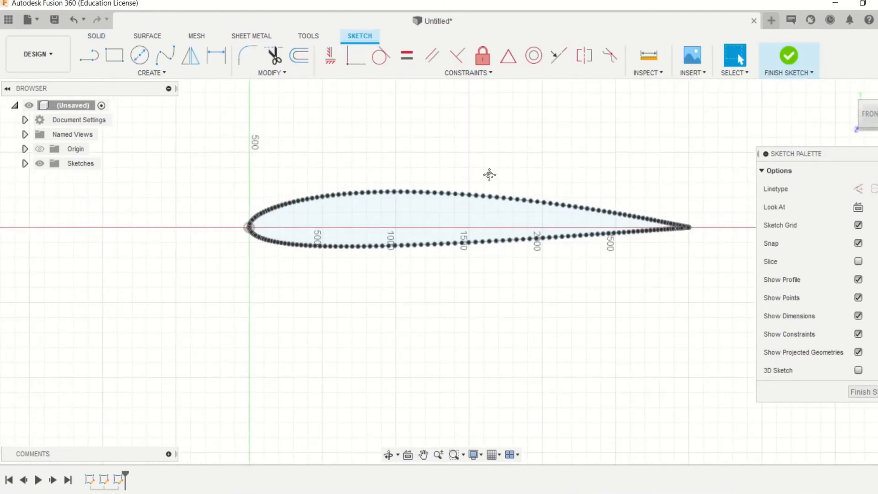
{"action": "middle_click_drag", "start_coordinate": [489, 175], "coordinate": [447, 227]}
{"action": "scroll", "coordinate": [446, 224], "scroll_direction": "up", "scroll_amount": 3}
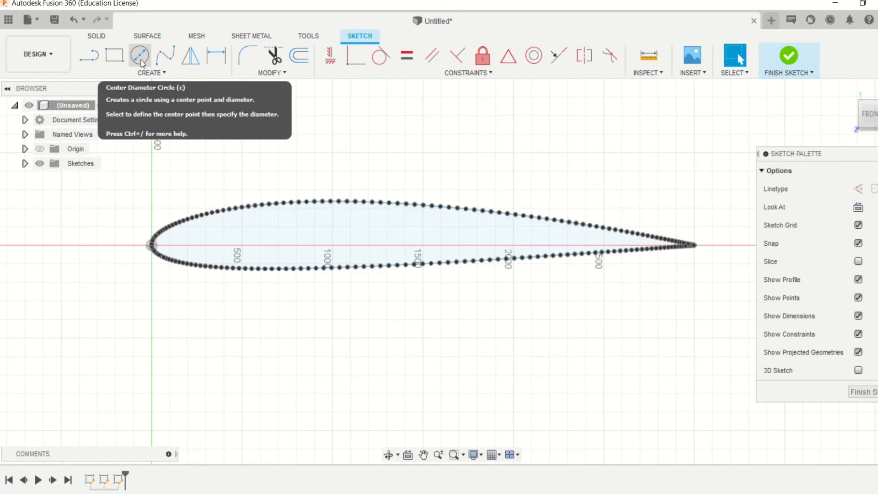
Draw a 200 mm diameter circle inside the front half of the airfoil, close to the chord line.
{"action": "left_click", "coordinate": [140, 56]}
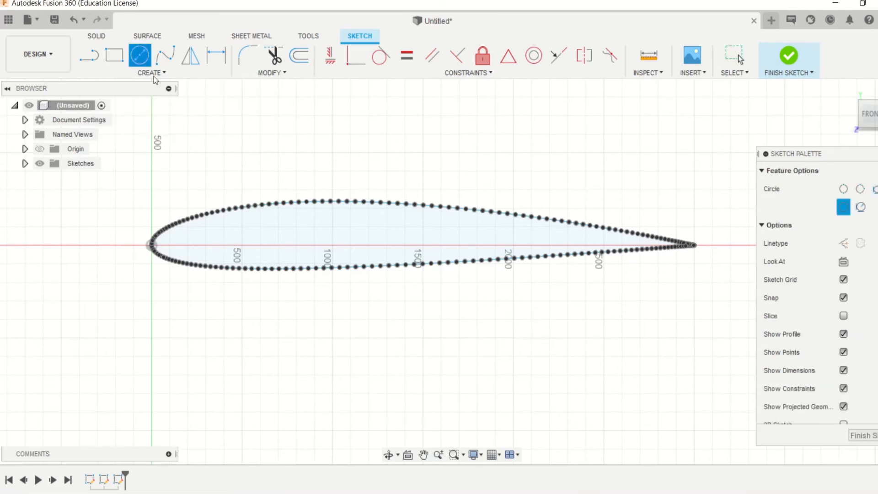
{"action": "scroll", "coordinate": [289, 243], "scroll_direction": "up", "scroll_amount": 2}
{"action": "left_click", "coordinate": [291, 242]}
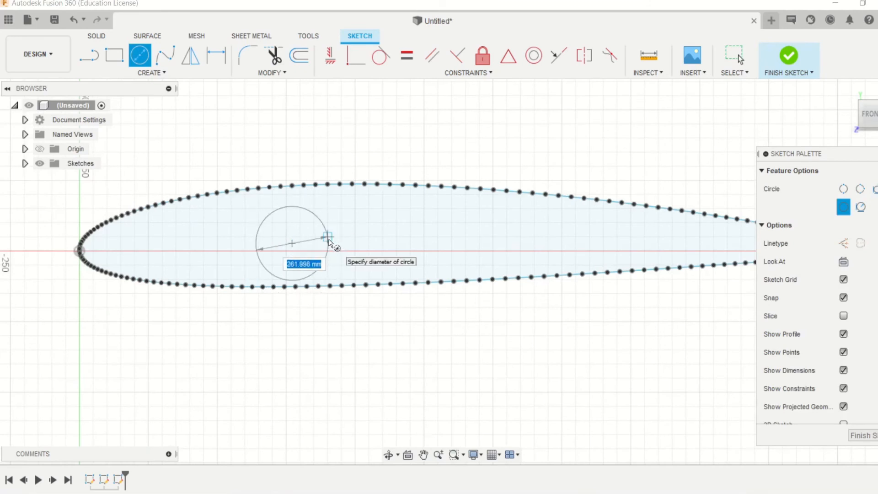
{"action": "type", "text": "200"}
{"action": "key", "text": "Return"}
{"action": "key", "text": "Escape"}
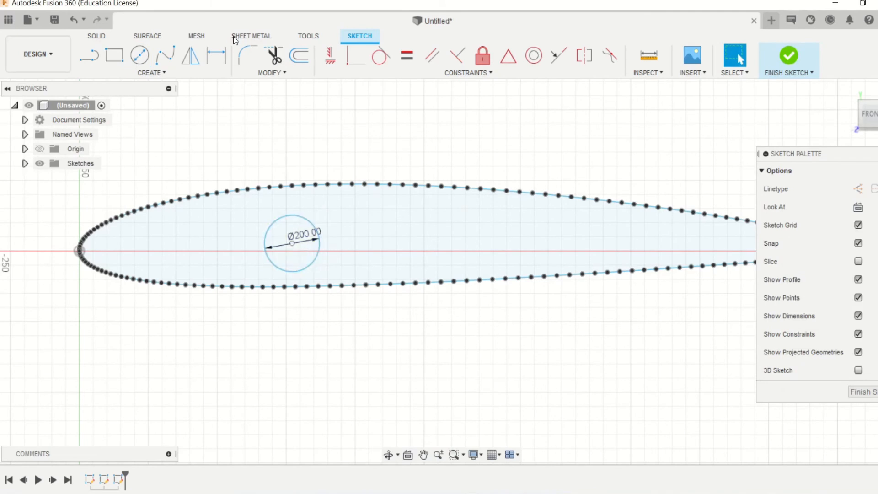
Dimension the circle's centre 1000 mm horizontally from the leading-edge origin point.
{"action": "left_click", "coordinate": [219, 61]}
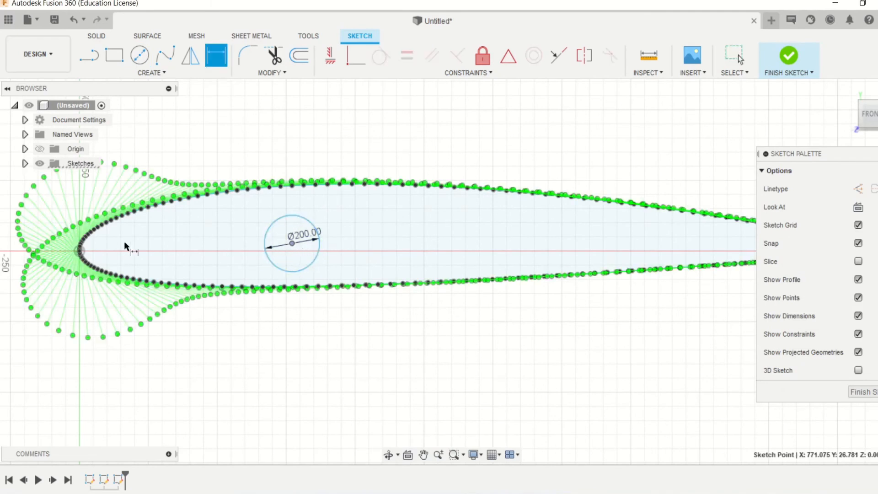
{"action": "left_click", "coordinate": [80, 251]}
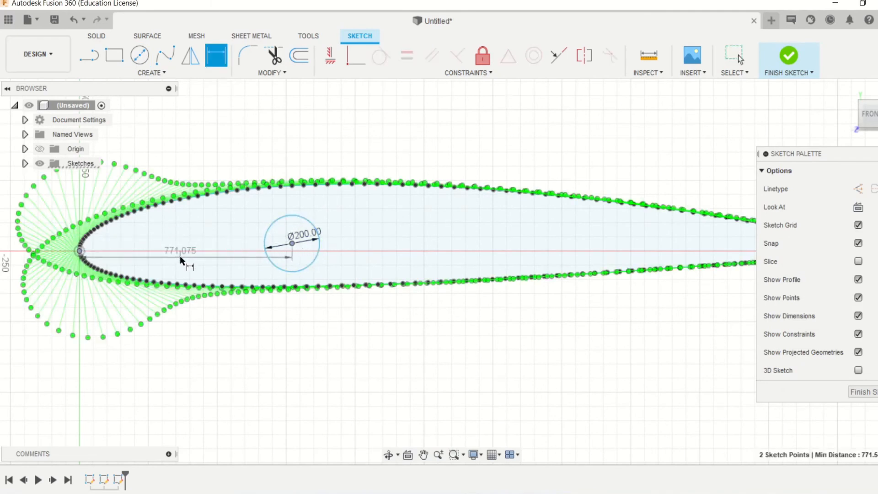
{"action": "left_click", "coordinate": [196, 126]}
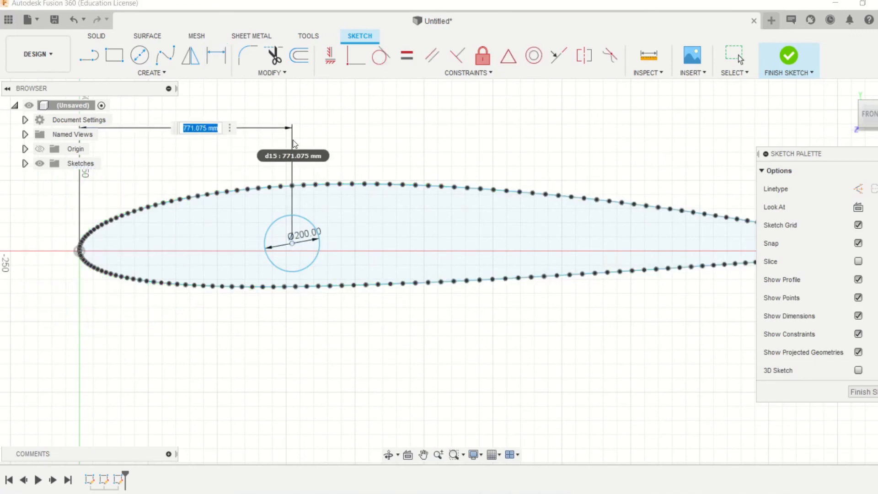
{"action": "type", "text": "1000"}
{"action": "key", "text": "Return"}
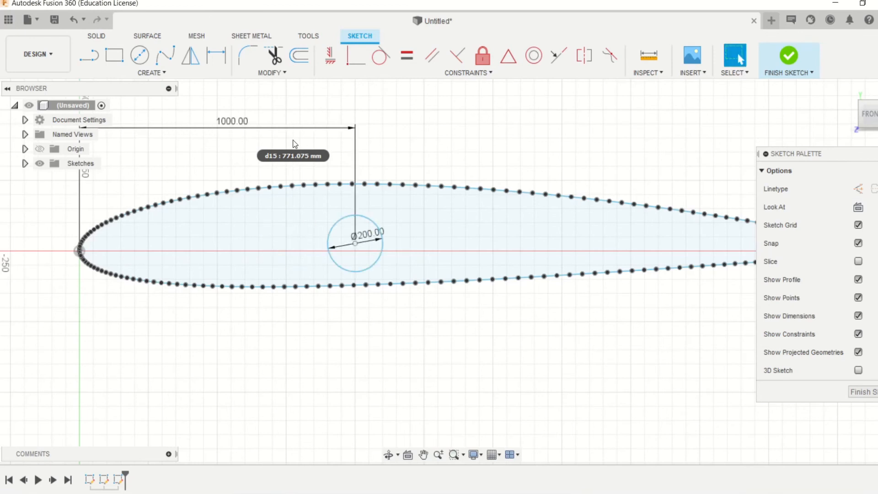
{"action": "scroll", "coordinate": [342, 218], "scroll_direction": "up", "scroll_amount": 2}
{"action": "scroll", "coordinate": [377, 193], "scroll_direction": "down", "scroll_amount": 4}
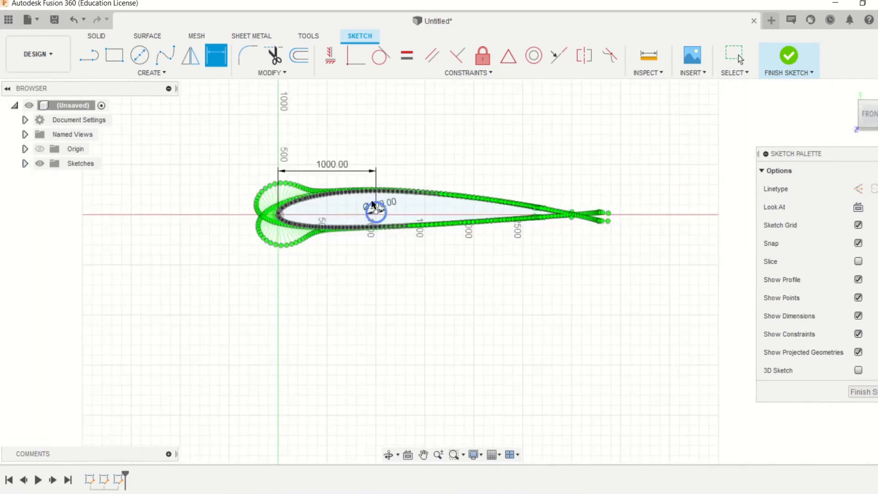
{"action": "scroll", "coordinate": [406, 238], "scroll_direction": "up", "scroll_amount": 8}
{"action": "scroll", "coordinate": [432, 249], "scroll_direction": "down", "scroll_amount": 5}
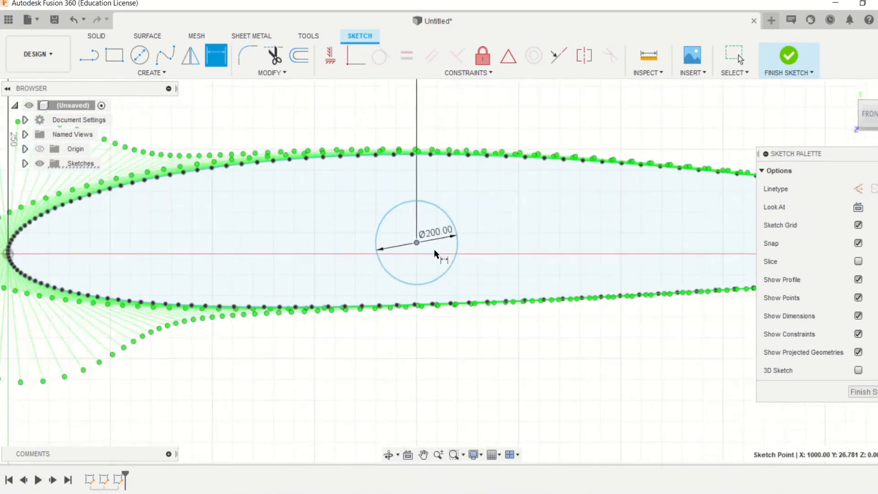
{"action": "left_click", "coordinate": [213, 255]}
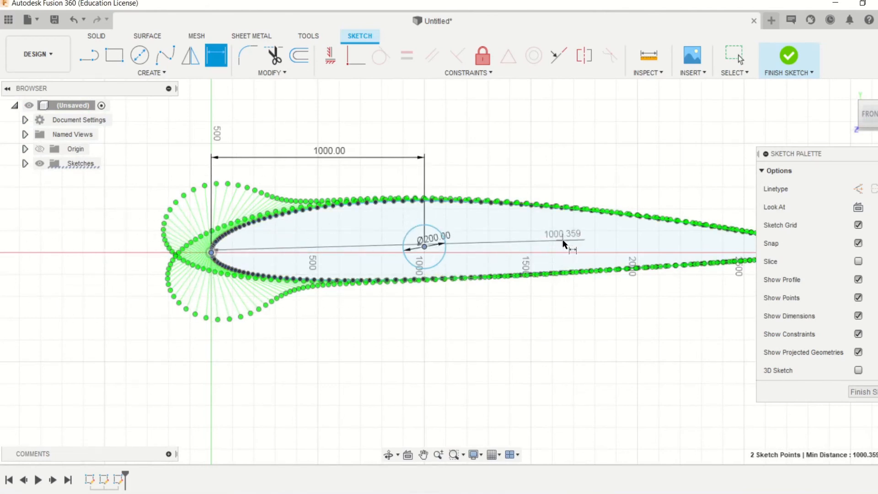
{"action": "right_click", "coordinate": [557, 240]}
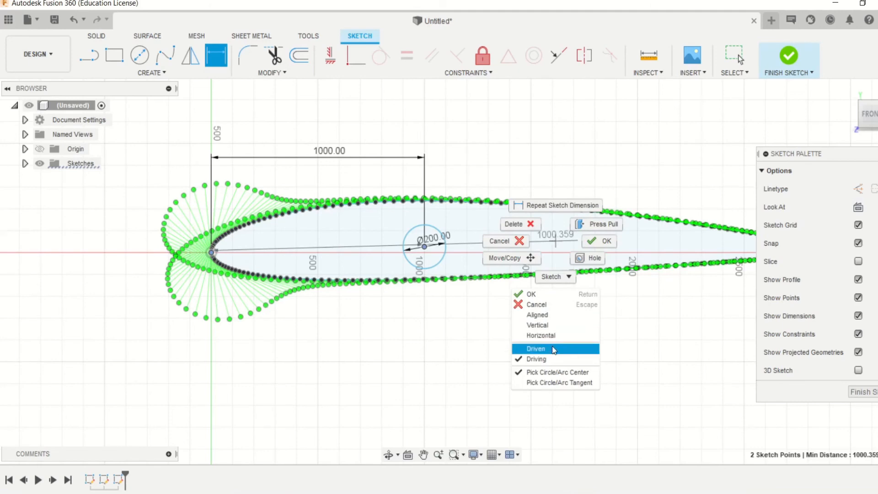
{"action": "left_click", "coordinate": [564, 314]}
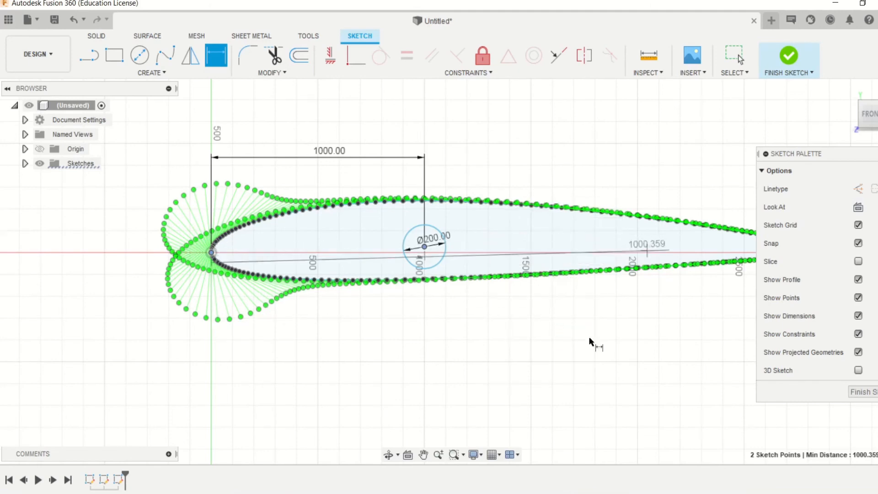
{"action": "key", "text": "Escape"}
Dimension the 200 mm circle's centre 50 mm vertically above the leading-edge origin point.
{"action": "scroll", "coordinate": [212, 244], "scroll_direction": "up", "scroll_amount": 3}
{"action": "scroll", "coordinate": [211, 247], "scroll_direction": "up", "scroll_amount": 6}
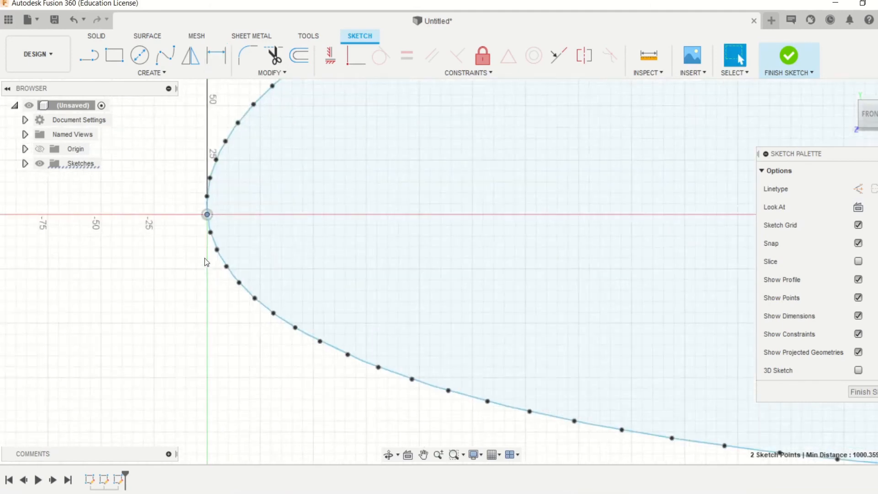
{"action": "scroll", "coordinate": [231, 188], "scroll_direction": "down", "scroll_amount": 5}
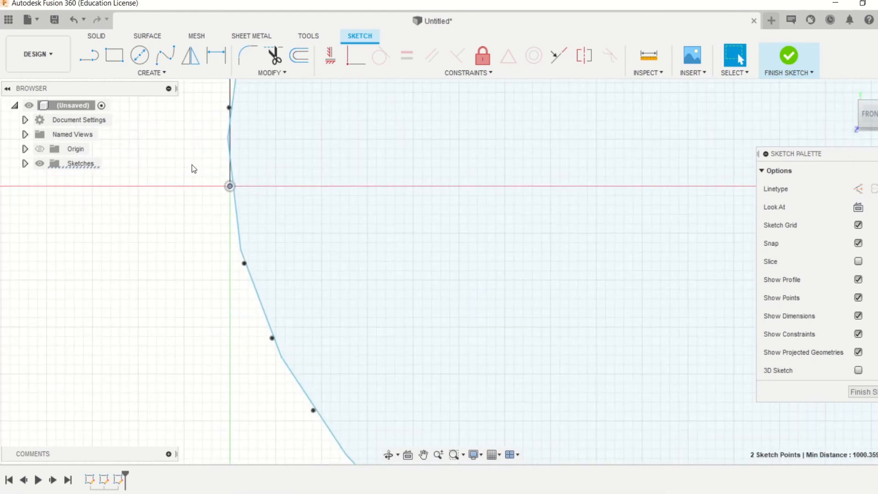
{"action": "left_click", "coordinate": [209, 63]}
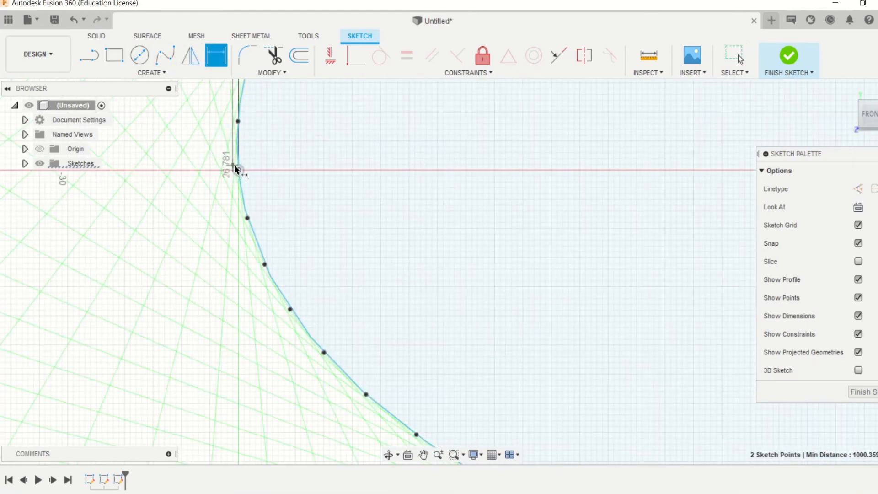
{"action": "left_click", "coordinate": [237, 170]}
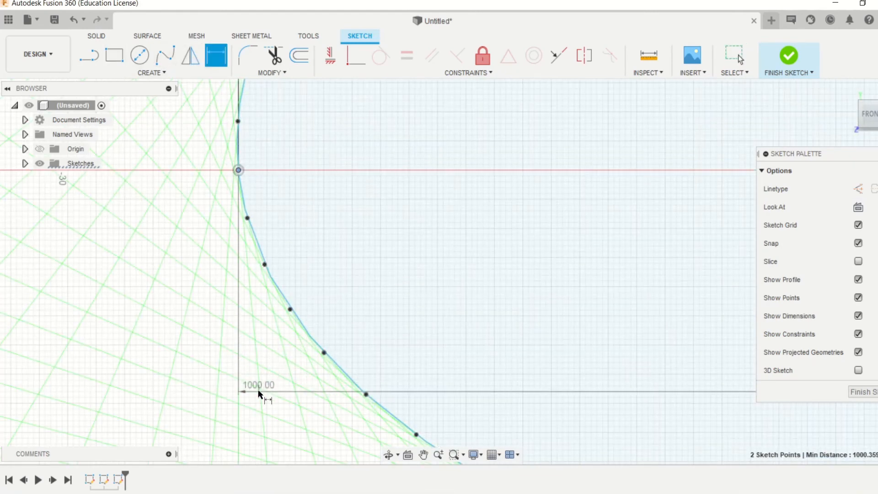
{"action": "scroll", "coordinate": [256, 381], "scroll_direction": "down", "scroll_amount": 4}
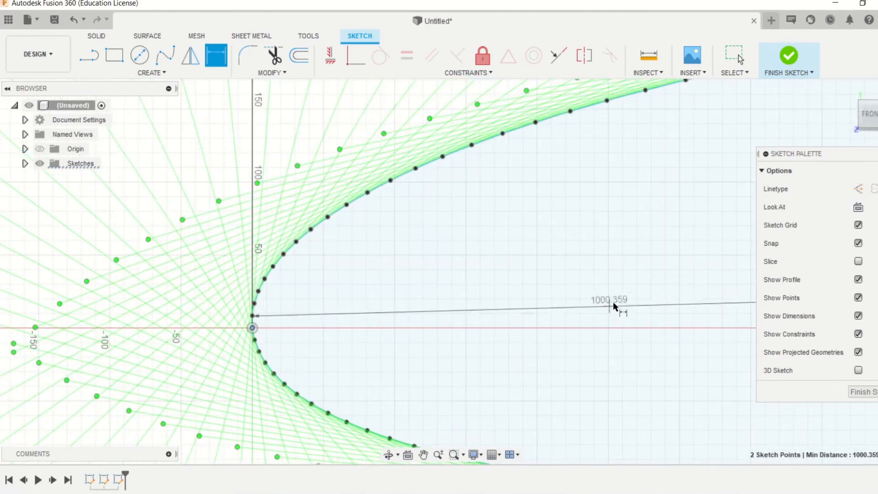
{"action": "scroll", "coordinate": [456, 305], "scroll_direction": "up", "scroll_amount": 6}
{"action": "scroll", "coordinate": [381, 297], "scroll_direction": "down", "scroll_amount": 6}
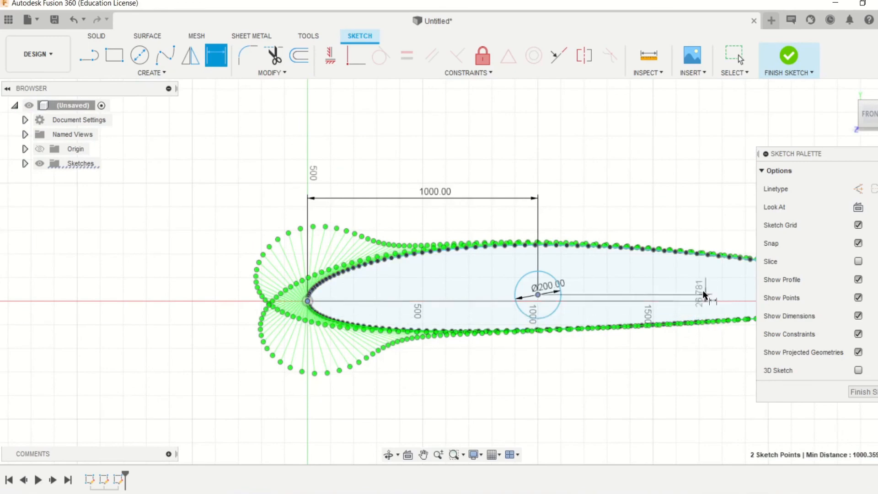
{"action": "left_click", "coordinate": [733, 303]}
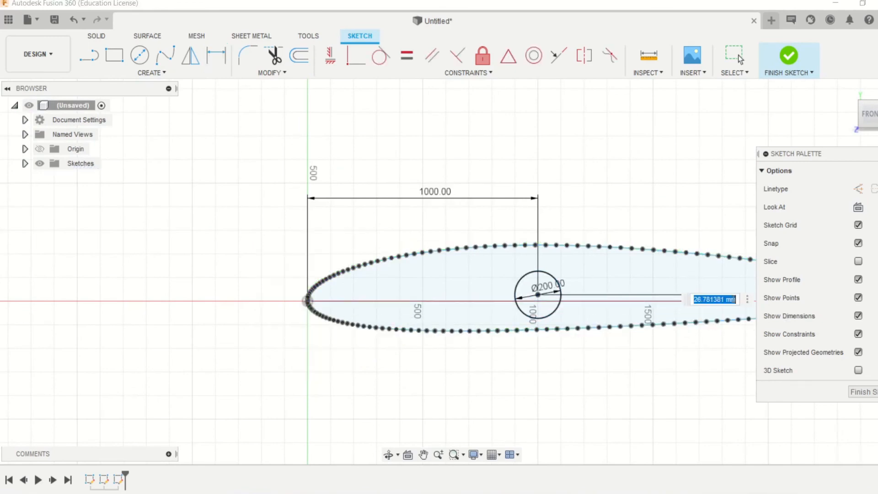
{"action": "scroll", "coordinate": [431, 298], "scroll_direction": "up", "scroll_amount": 3}
{"action": "scroll", "coordinate": [418, 298], "scroll_direction": "down", "scroll_amount": 5}
{"action": "scroll", "coordinate": [498, 304], "scroll_direction": "up", "scroll_amount": 5}
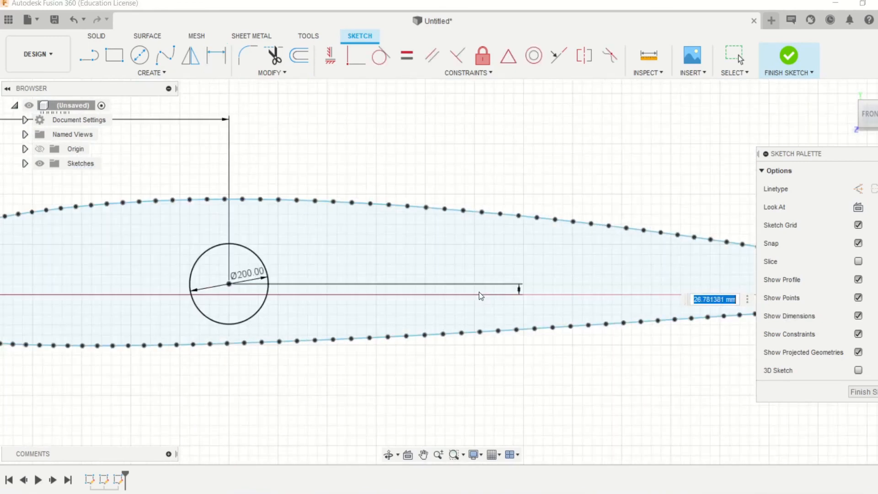
{"action": "type", "text": "50"}
{"action": "key", "text": "Return"}
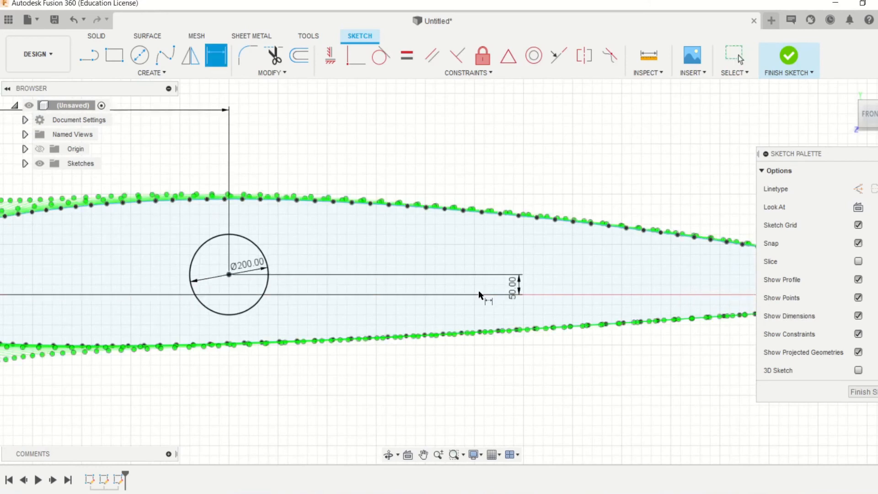
Set up a rectangular sketch pattern of the 200 mm circle towards the trailing edge, with quantity 3 and a 575 mm extent.
{"action": "scroll", "coordinate": [535, 247], "scroll_direction": "up", "scroll_amount": 1}
{"action": "scroll", "coordinate": [535, 247], "scroll_direction": "down", "scroll_amount": 7}
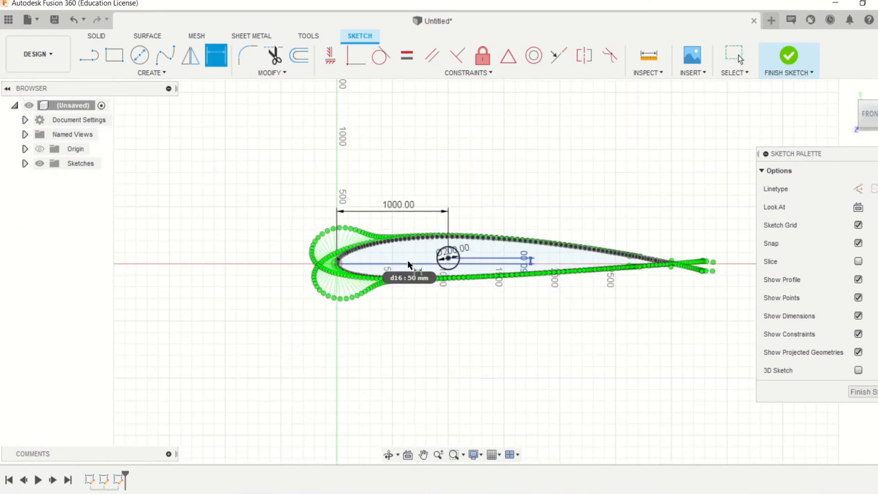
{"action": "scroll", "coordinate": [443, 262], "scroll_direction": "down", "scroll_amount": 2}
{"action": "scroll", "coordinate": [442, 261], "scroll_direction": "up", "scroll_amount": 8}
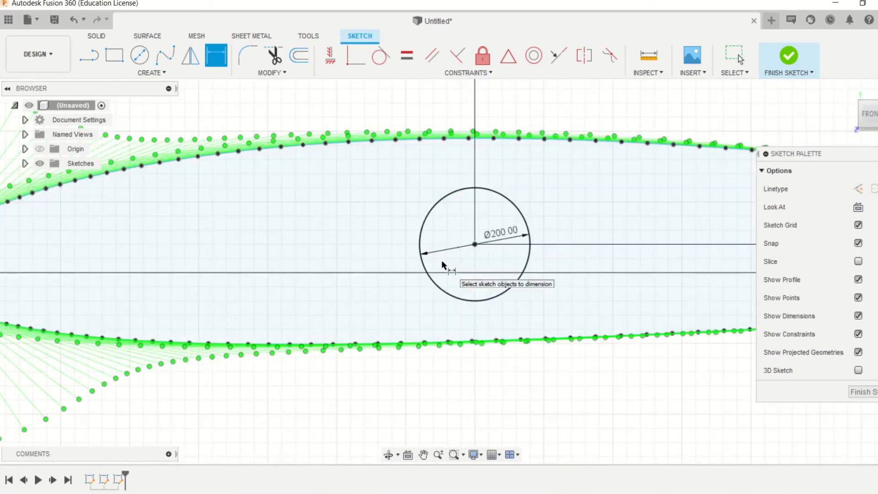
{"action": "scroll", "coordinate": [374, 297], "scroll_direction": "down", "scroll_amount": 2}
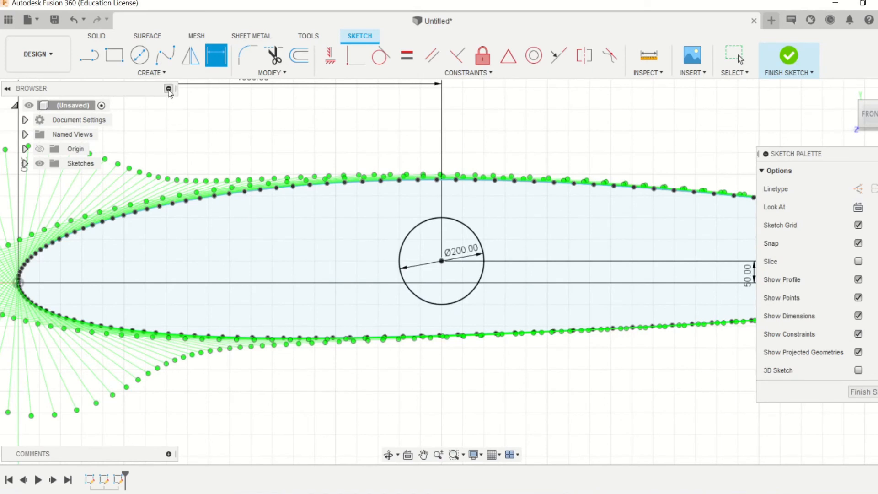
{"action": "left_click", "coordinate": [158, 75]}
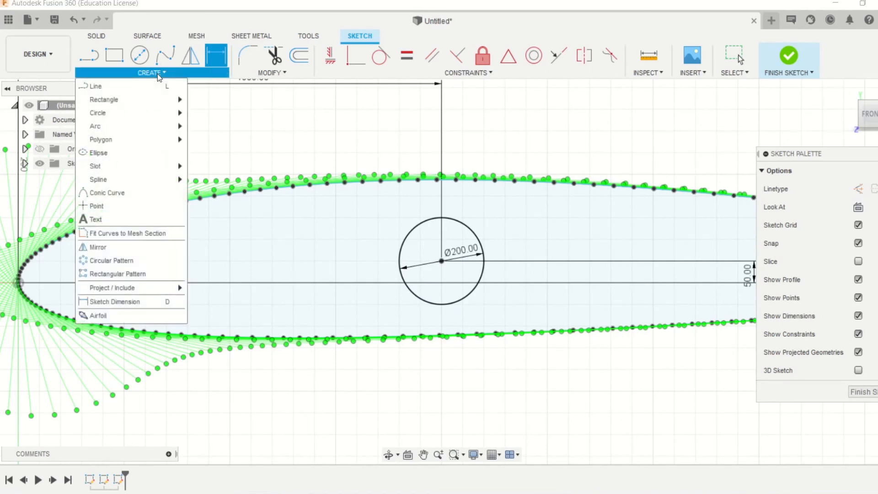
{"action": "left_click", "coordinate": [113, 273]}
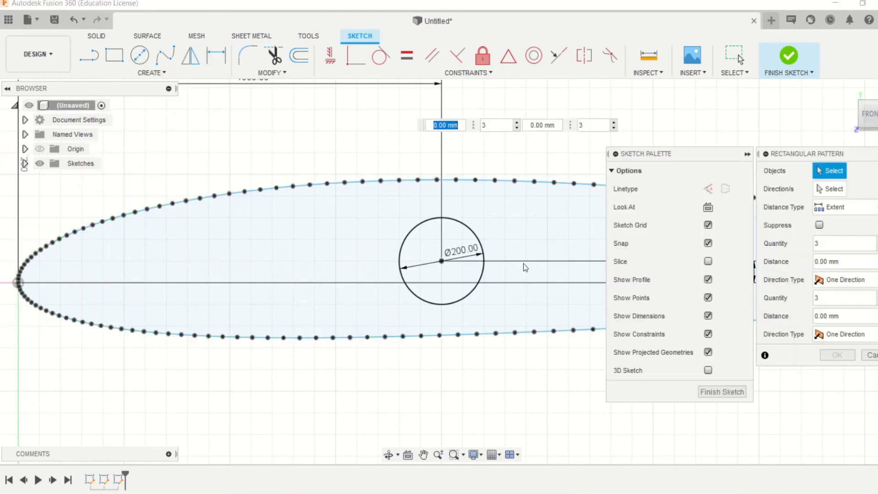
{"action": "left_click", "coordinate": [481, 283]}
{"action": "scroll", "coordinate": [340, 274], "scroll_direction": "down", "scroll_amount": 3}
{"action": "scroll", "coordinate": [339, 271], "scroll_direction": "down", "scroll_amount": 3}
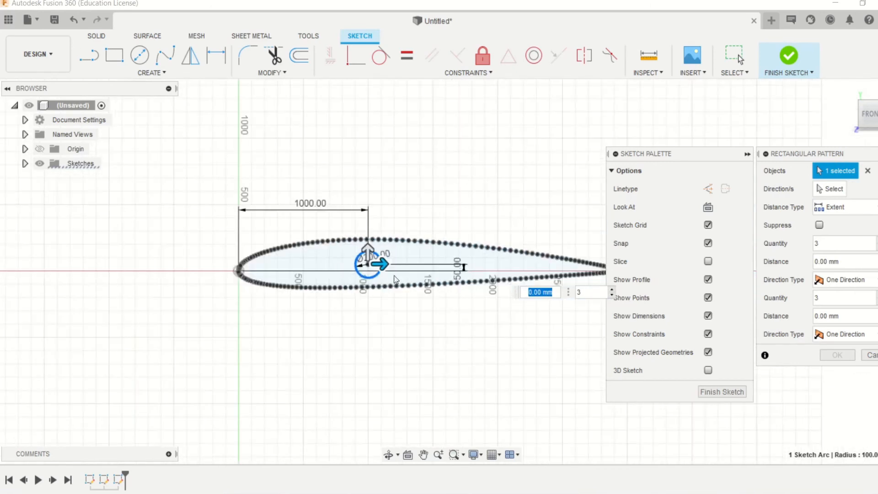
{"action": "scroll", "coordinate": [366, 263], "scroll_direction": "up", "scroll_amount": 3}
{"action": "scroll", "coordinate": [368, 261], "scroll_direction": "up", "scroll_amount": 1}
{"action": "key", "text": "Tab"}
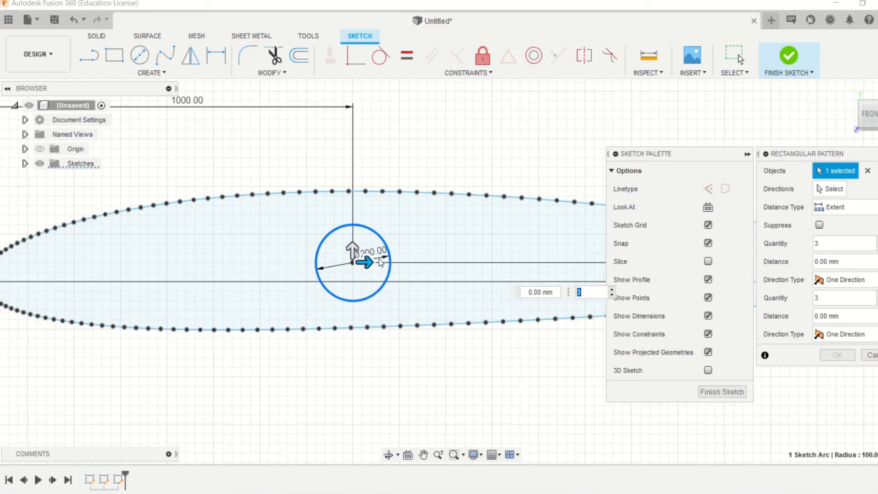
{"action": "left_click_drag", "start_coordinate": [366, 262], "coordinate": [581, 262]}
{"action": "key", "text": "Tab"}
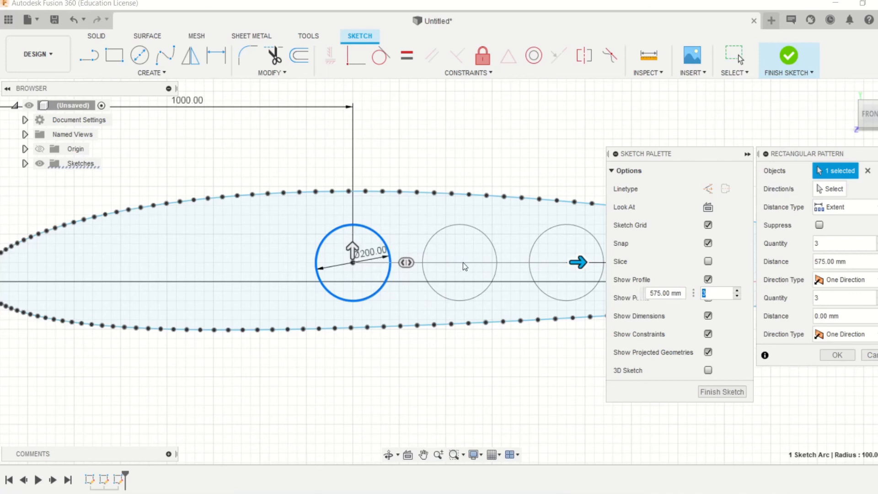
Set the circle pattern's chordwise extent to 700 mm, keep the vertical distance at 0 mm, and complete the pattern.
{"action": "scroll", "coordinate": [347, 270], "scroll_direction": "down", "scroll_amount": 5}
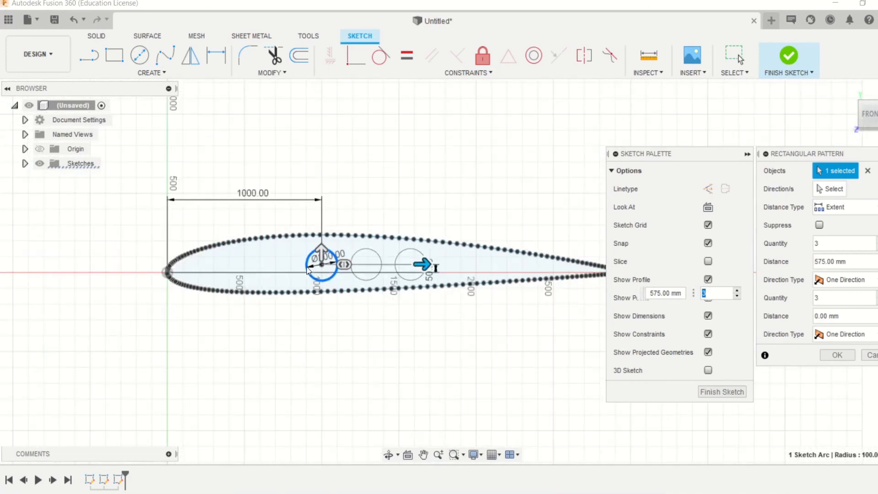
{"action": "scroll", "coordinate": [403, 270], "scroll_direction": "up", "scroll_amount": 5}
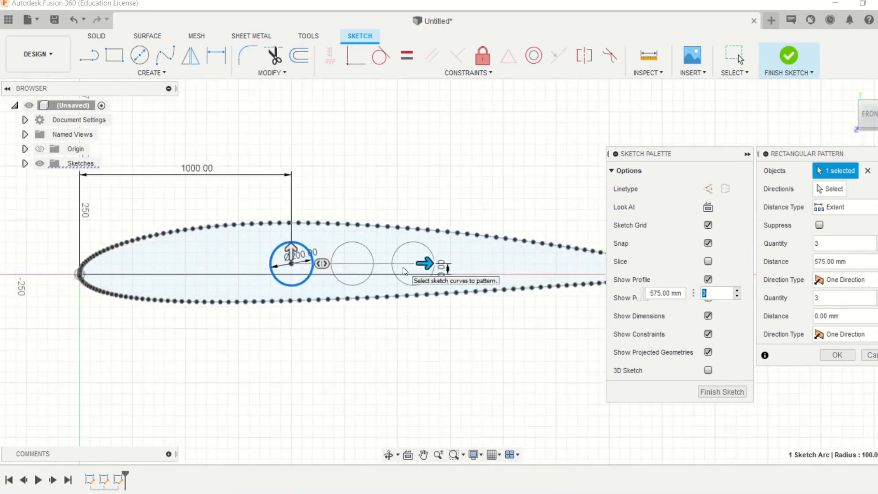
{"action": "key", "text": "shift+Tab"}
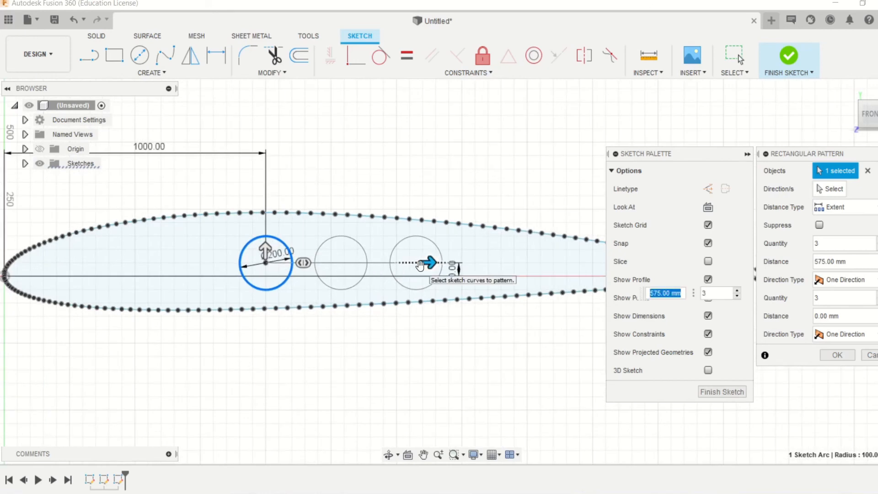
{"action": "left_click_drag", "start_coordinate": [420, 264], "coordinate": [471, 261]}
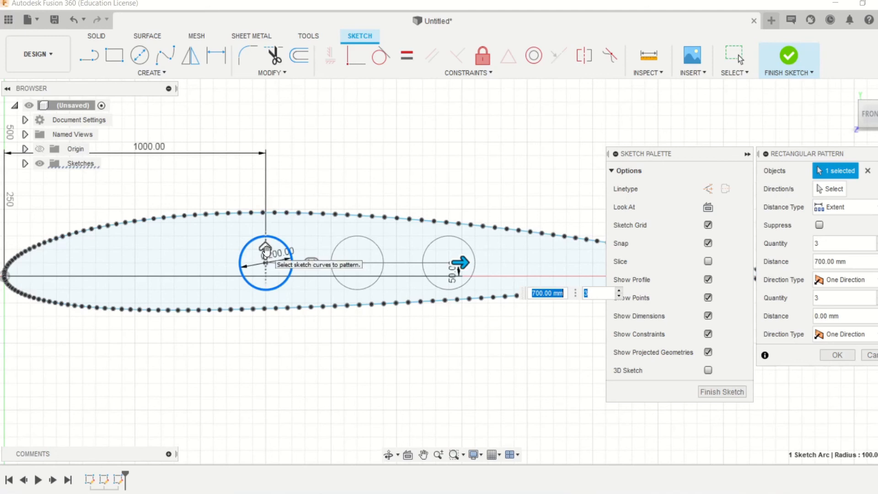
{"action": "left_click_drag", "start_coordinate": [266, 249], "coordinate": [278, 114]}
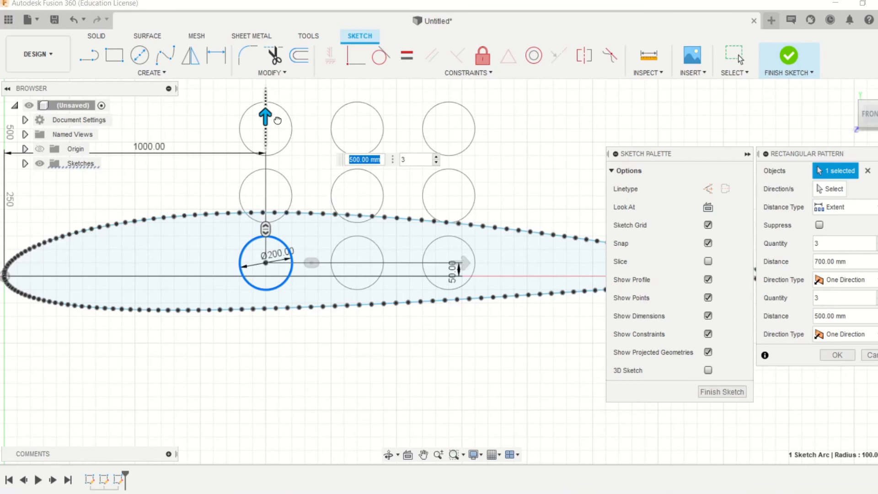
{"action": "left_click_drag", "start_coordinate": [277, 120], "coordinate": [253, 252]}
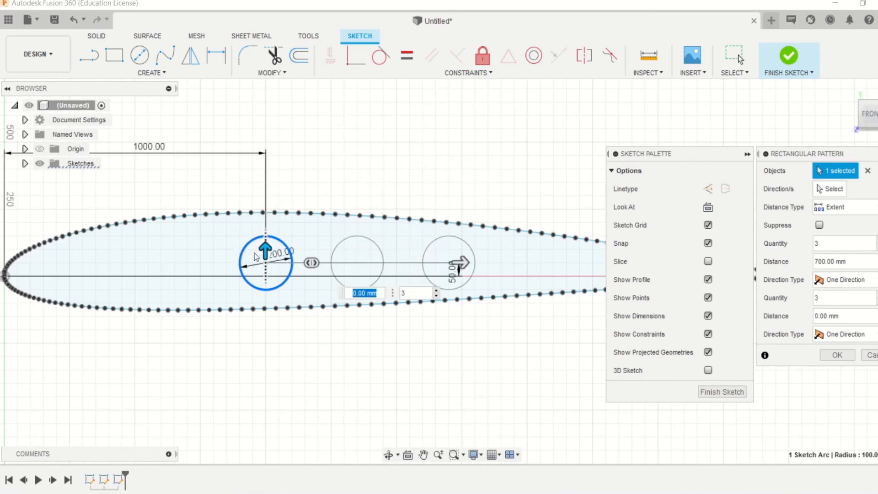
{"action": "key", "text": "Tab"}
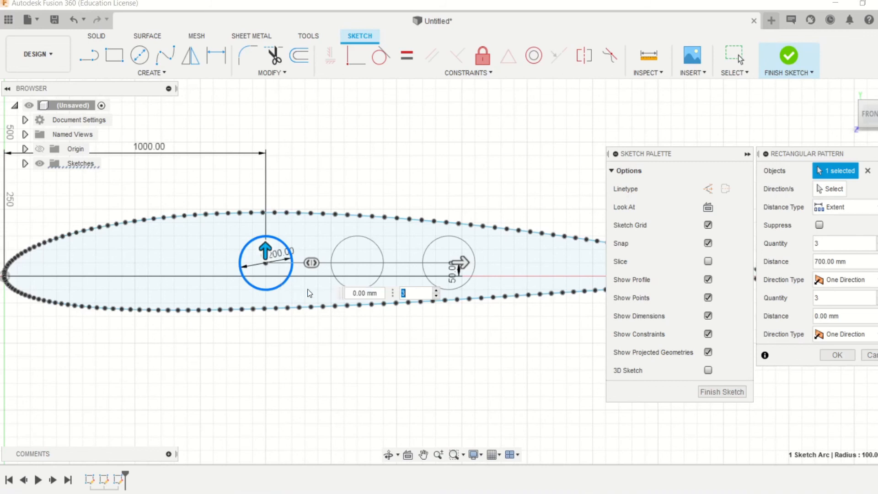
{"action": "left_click", "coordinate": [837, 355]}
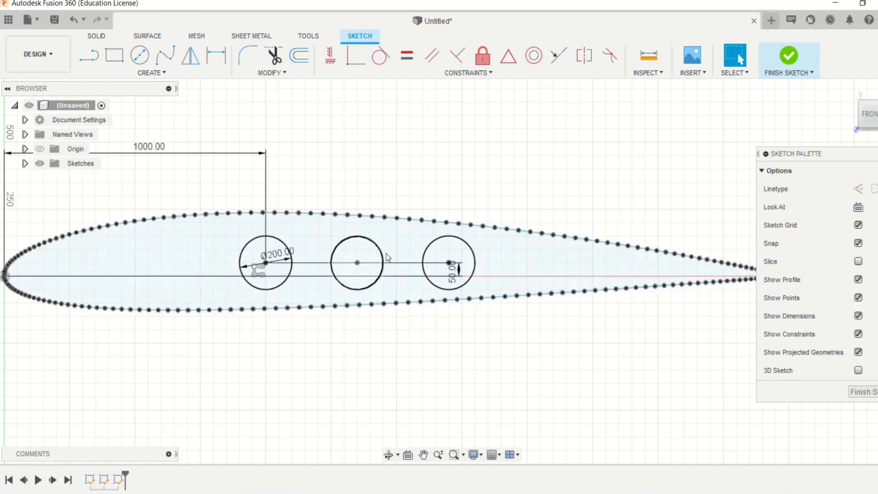
Draw a 20 mm diameter circle directly above the first 200 mm circle, on its vertical centreline inside the airfoil.
{"action": "left_click", "coordinate": [139, 55]}
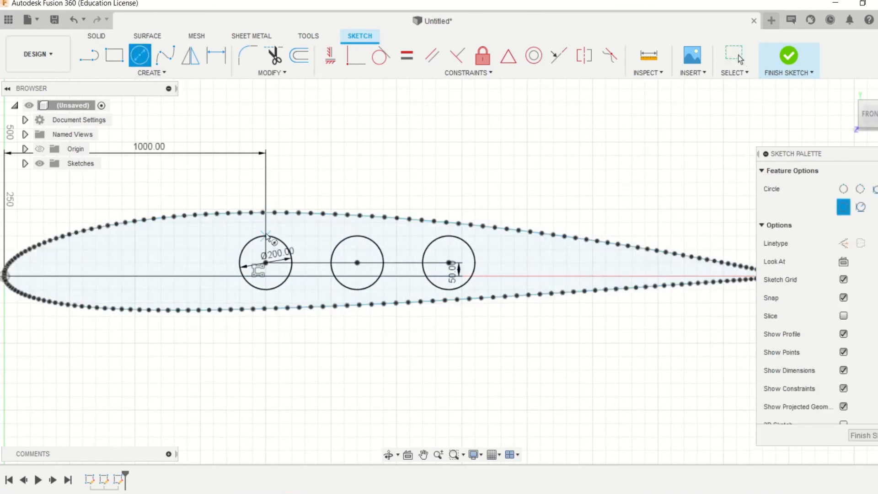
{"action": "scroll", "coordinate": [267, 236], "scroll_direction": "up", "scroll_amount": 5}
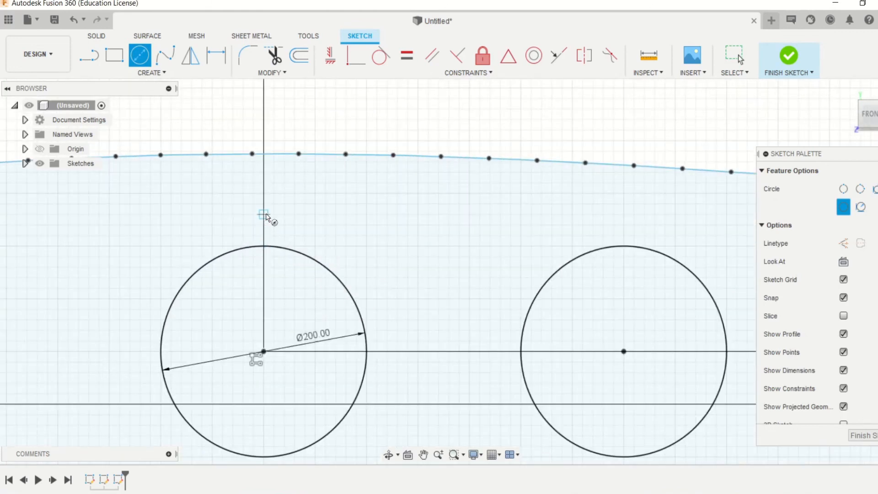
{"action": "left_click", "coordinate": [264, 215]}
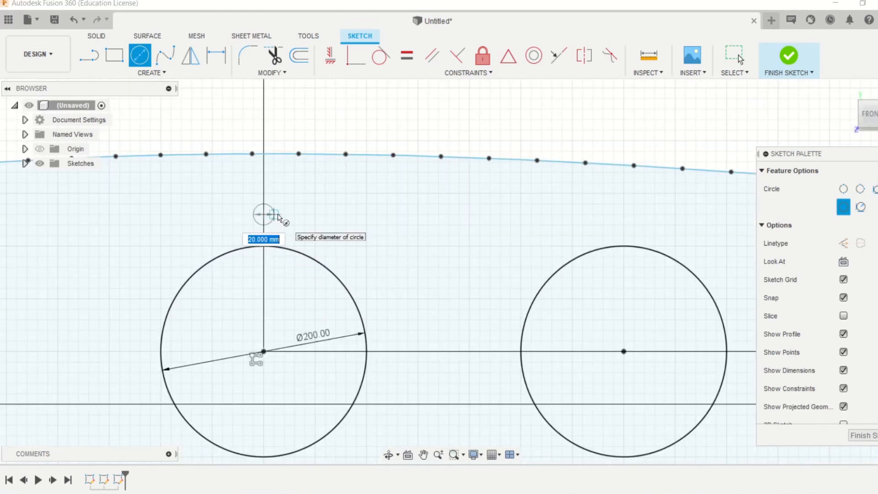
{"action": "key", "text": "Return"}
{"action": "key", "text": "Escape"}
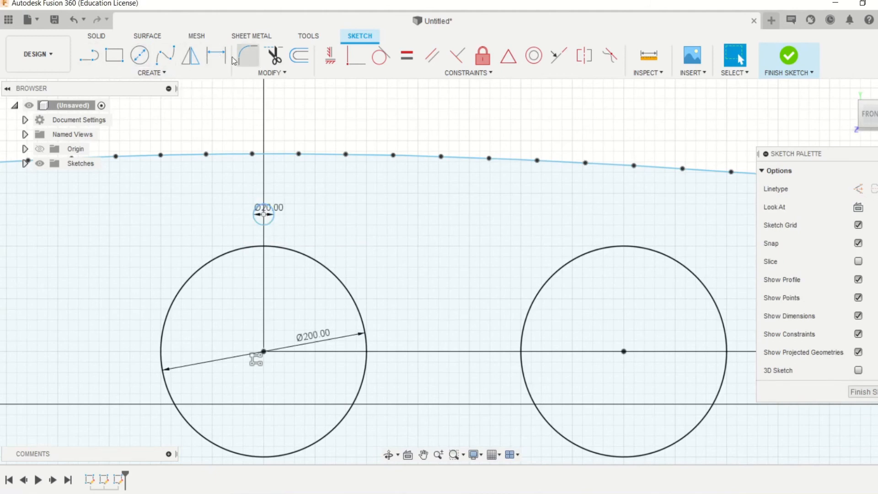
Dimension the small circle's centre 120 mm vertically from the centre of the first 200 mm circle.
{"action": "key", "text": "d"}
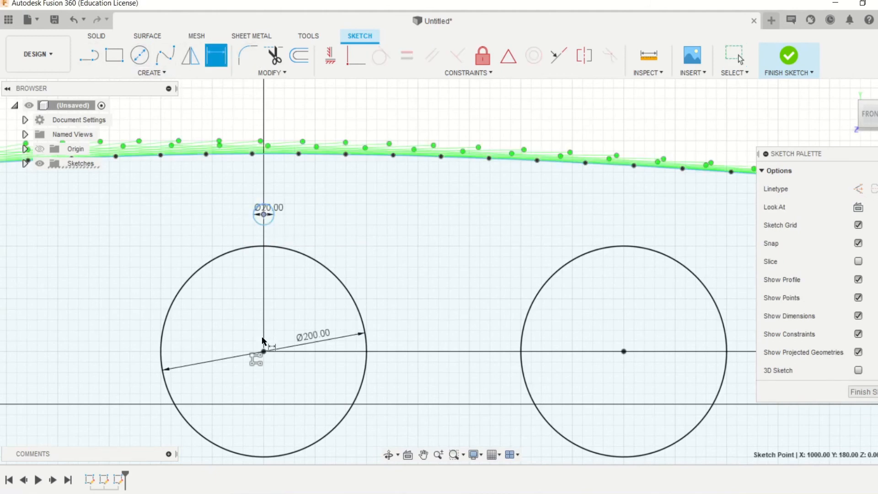
{"action": "left_click", "coordinate": [264, 351]}
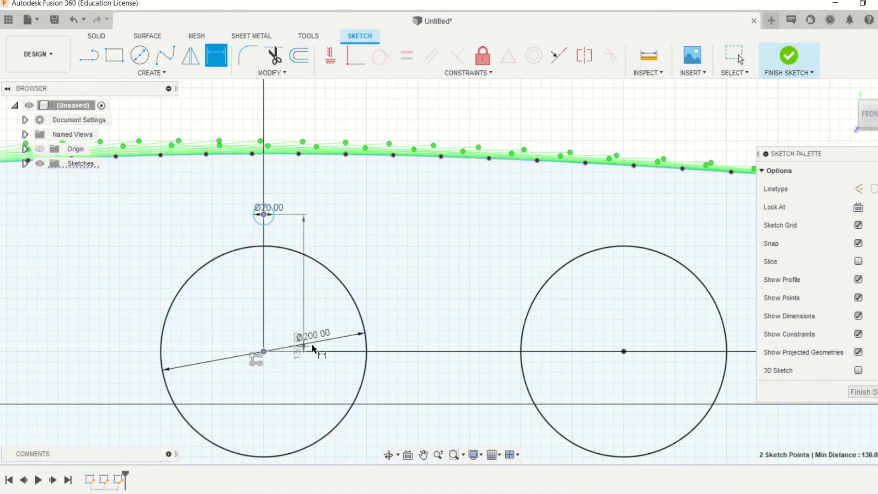
{"action": "left_click", "coordinate": [426, 338]}
{"action": "type", "text": "120"}
{"action": "key", "text": "Return"}
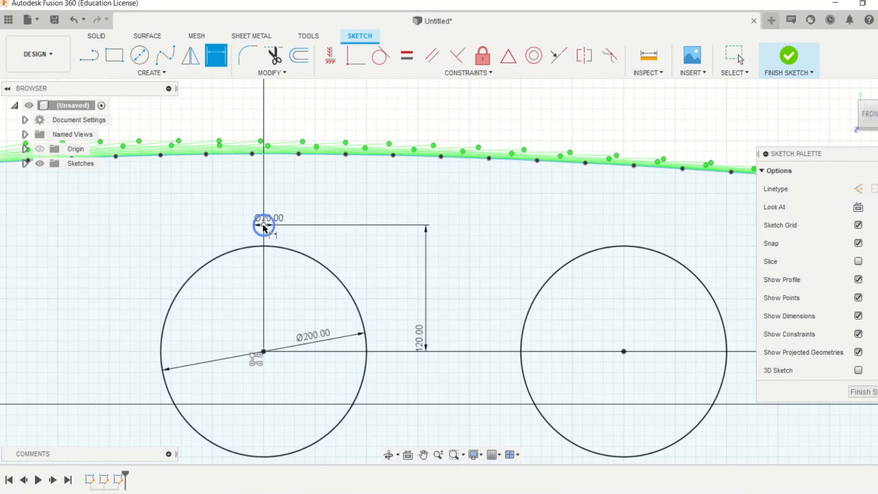
{"action": "scroll", "coordinate": [352, 245], "scroll_direction": "down", "scroll_amount": 5}
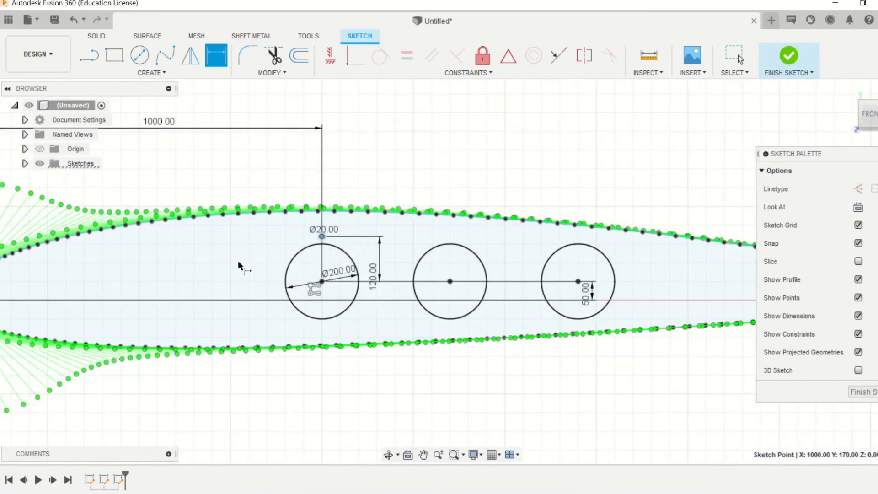
{"action": "scroll", "coordinate": [238, 263], "scroll_direction": "down", "scroll_amount": 3}
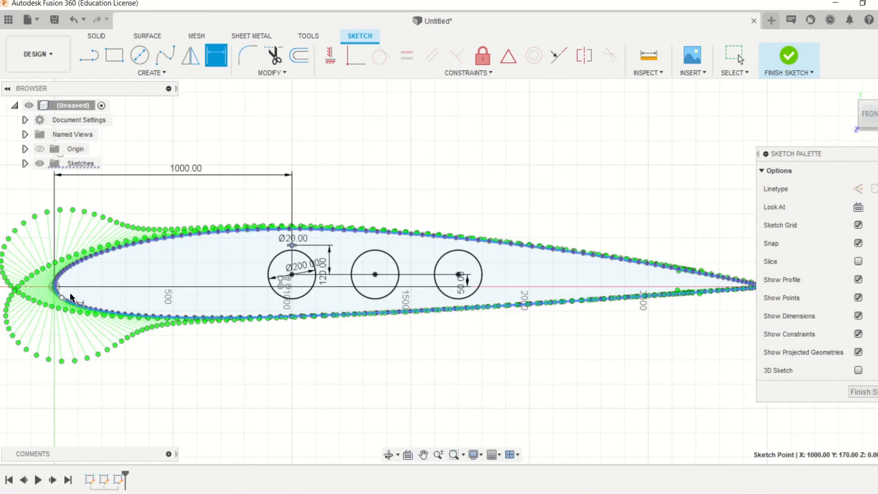
{"action": "scroll", "coordinate": [270, 290], "scroll_direction": "up", "scroll_amount": 3}
{"action": "scroll", "coordinate": [314, 290], "scroll_direction": "down", "scroll_amount": 6}
{"action": "scroll", "coordinate": [269, 275], "scroll_direction": "up", "scroll_amount": 10}
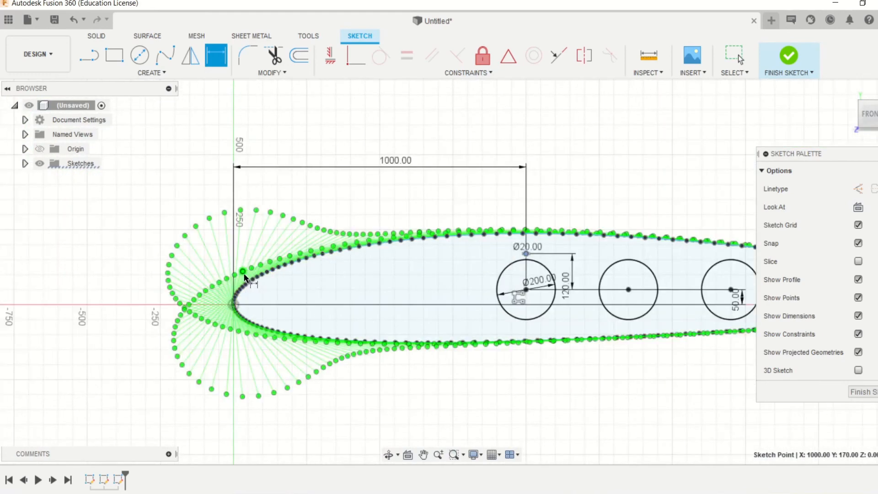
Dimension the 20 mm circle's centre 1000 mm horizontally from the origin, placing the dimension above the existing 1000 mm one.
{"action": "scroll", "coordinate": [249, 352], "scroll_direction": "up", "scroll_amount": 5}
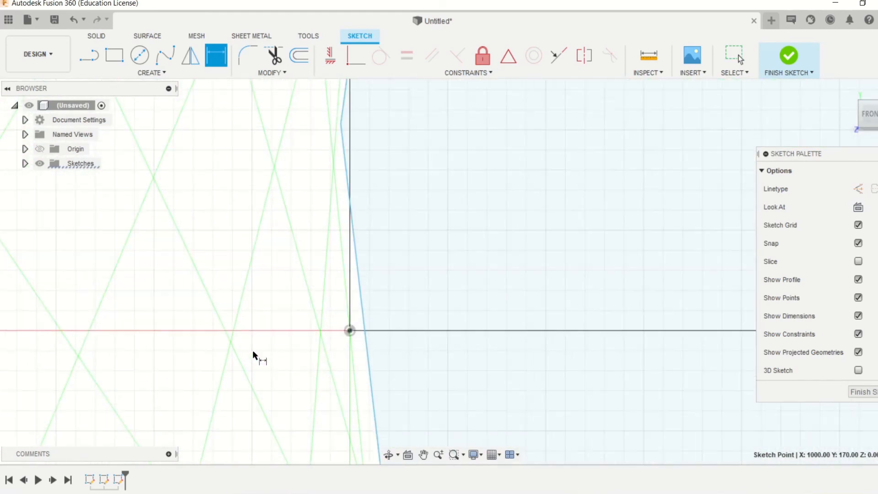
{"action": "left_click", "coordinate": [349, 330]}
{"action": "scroll", "coordinate": [218, 358], "scroll_direction": "down", "scroll_amount": 5}
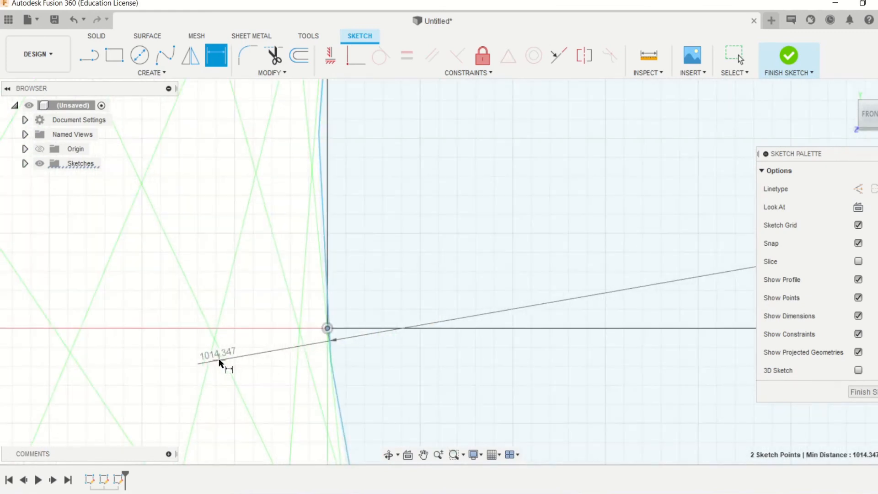
{"action": "scroll", "coordinate": [213, 358], "scroll_direction": "down", "scroll_amount": 6}
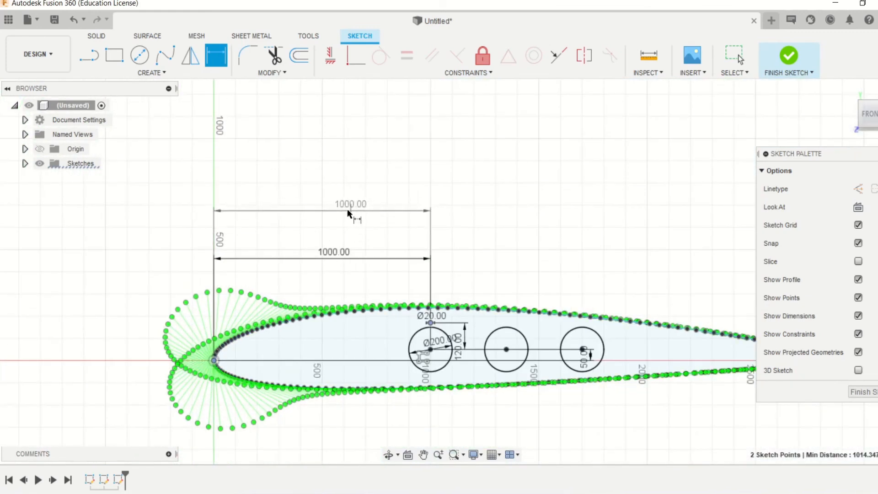
{"action": "left_click", "coordinate": [349, 209]}
{"action": "key", "text": "Return"}
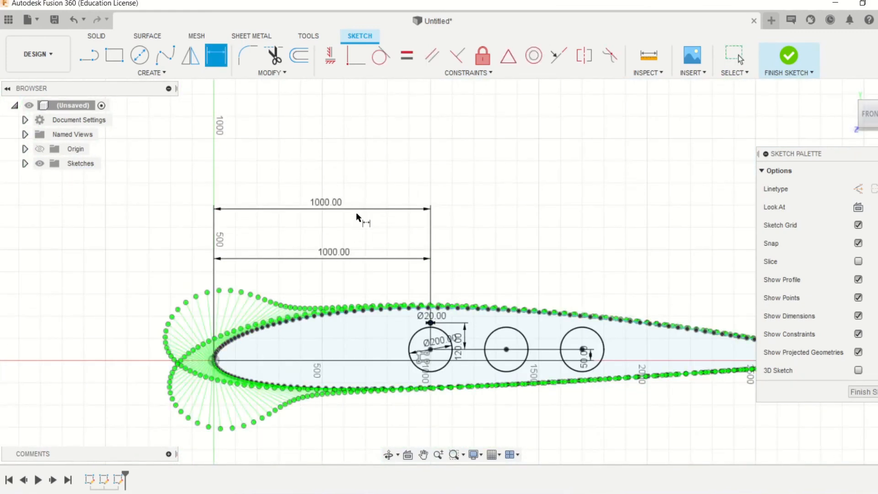
Create a full circular sketch pattern of the 20 mm circle and its centre point around the first 200 mm circle's centre, with quantity 10.
{"action": "scroll", "coordinate": [435, 323], "scroll_direction": "up", "scroll_amount": 8}
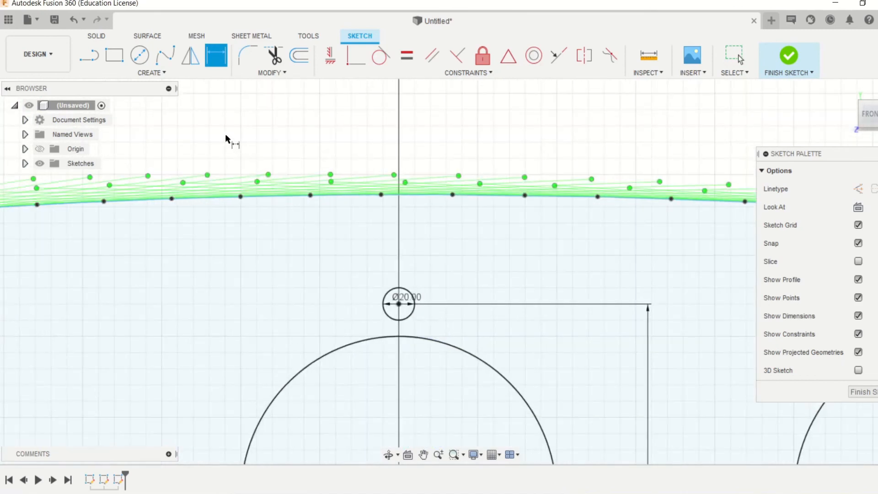
{"action": "left_click", "coordinate": [174, 71]}
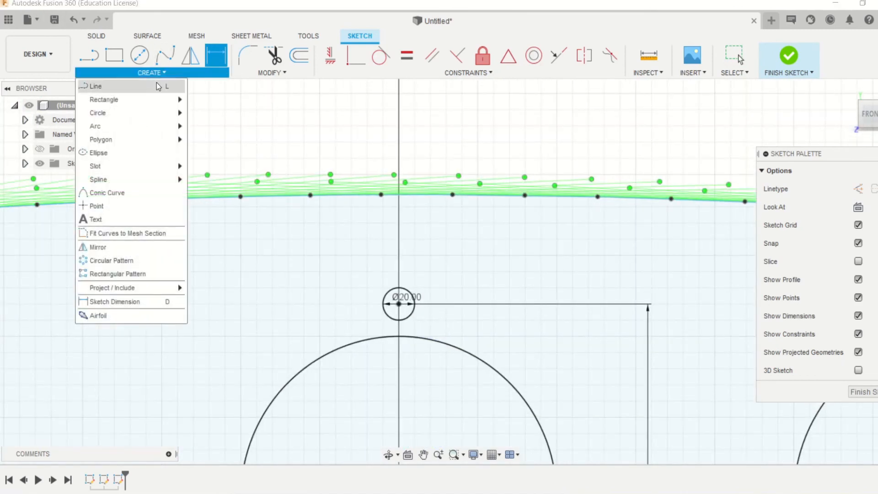
{"action": "left_click", "coordinate": [120, 260]}
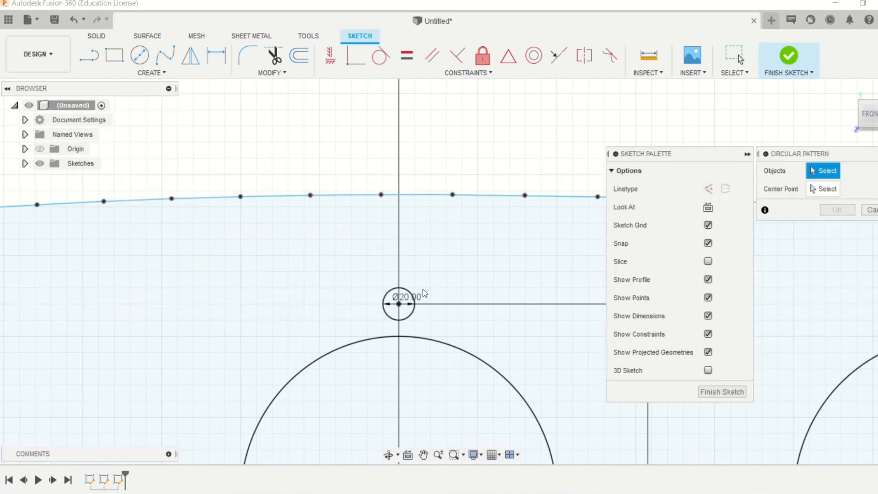
{"action": "left_click", "coordinate": [414, 303]}
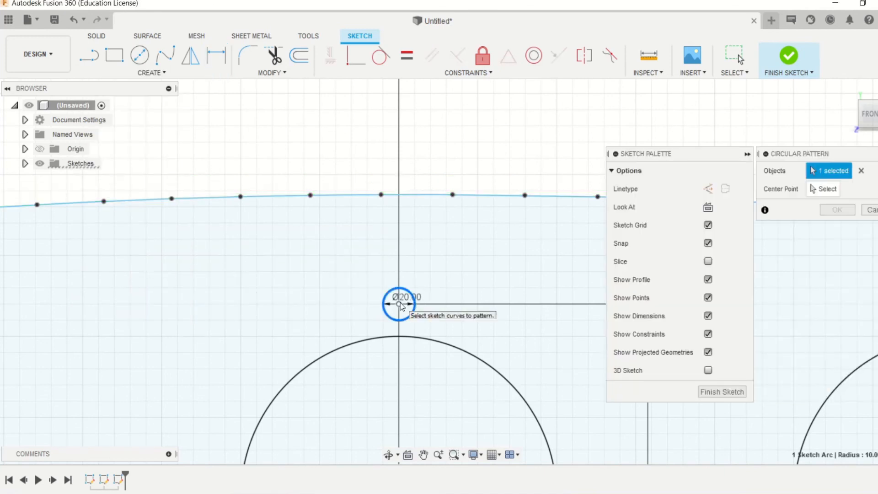
{"action": "left_click", "coordinate": [399, 304]}
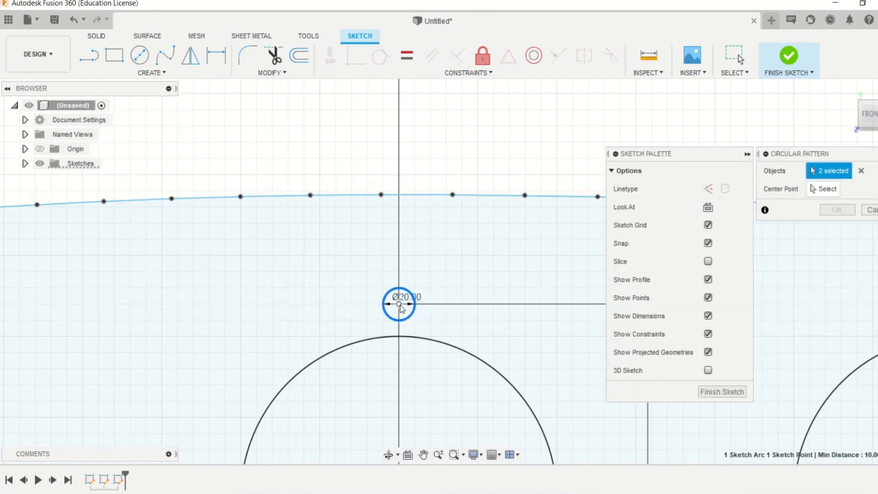
{"action": "left_click", "coordinate": [820, 189]}
{"action": "scroll", "coordinate": [402, 151], "scroll_direction": "up", "scroll_amount": 2}
{"action": "scroll", "coordinate": [400, 146], "scroll_direction": "down", "scroll_amount": 5}
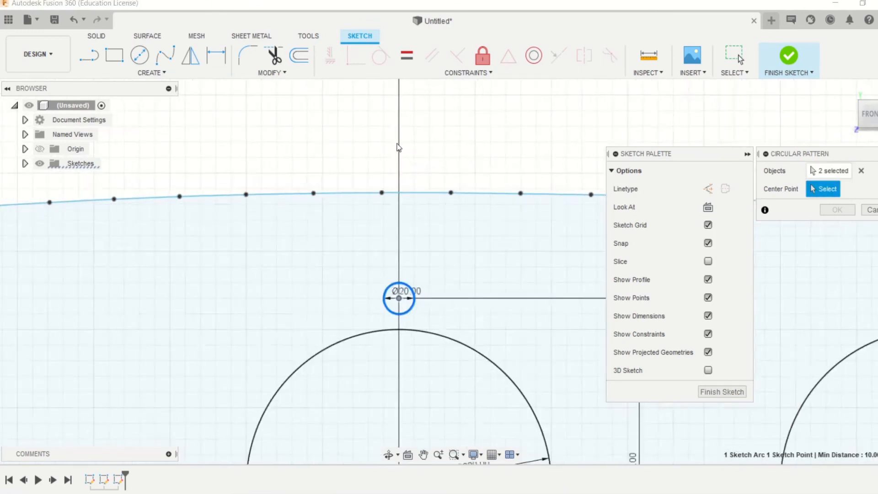
{"action": "scroll", "coordinate": [418, 325], "scroll_direction": "up", "scroll_amount": 3}
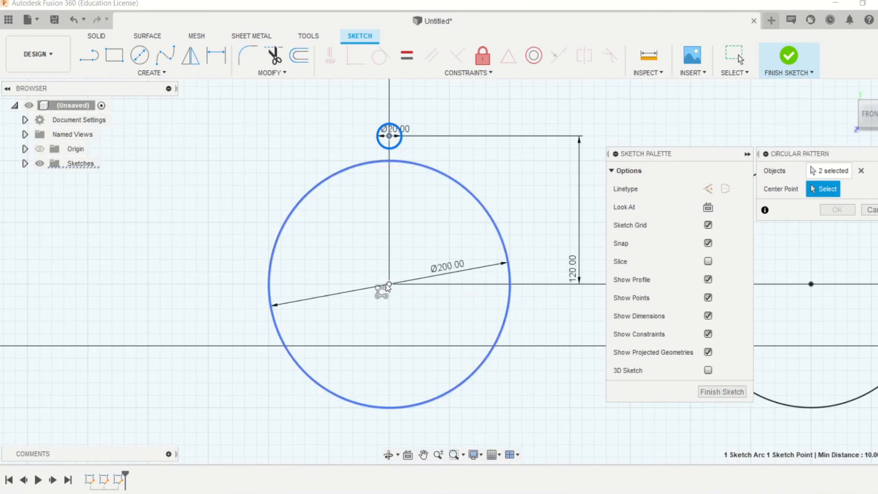
{"action": "left_click", "coordinate": [504, 317]}
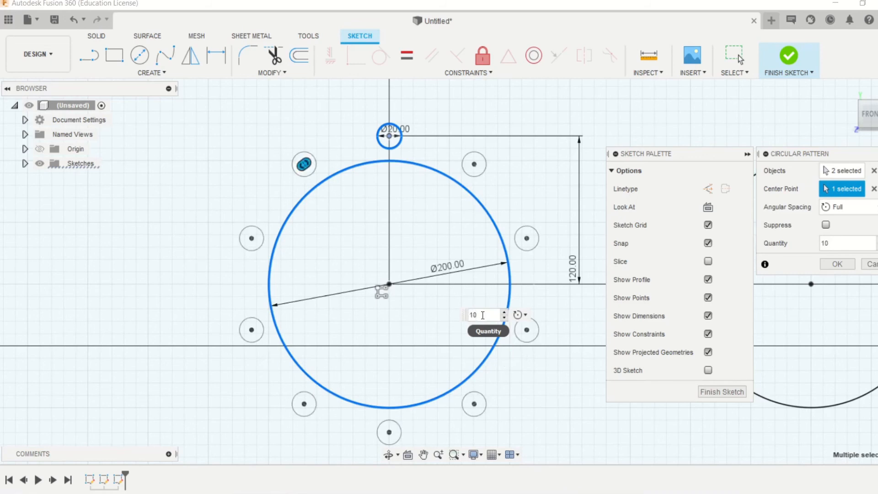
{"action": "left_click", "coordinate": [832, 265]}
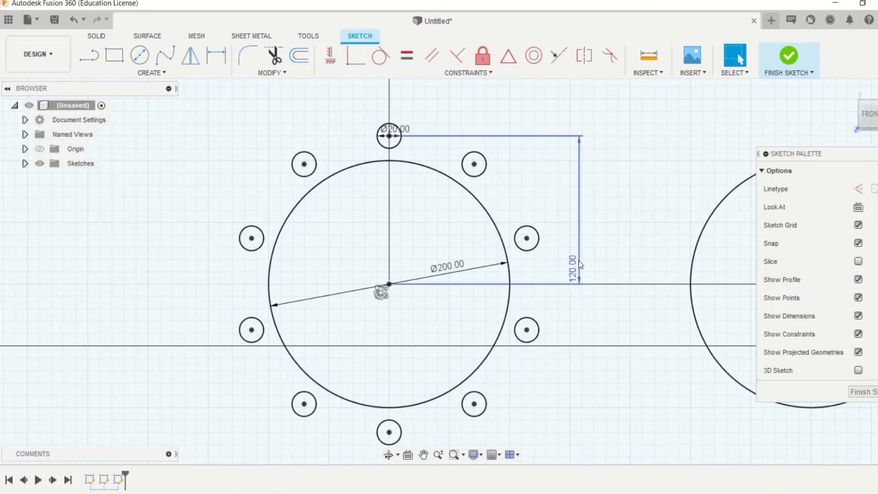
Check the complete airfoil sketch with its holes and finish the sketch.
{"action": "scroll", "coordinate": [432, 204], "scroll_direction": "down", "scroll_amount": 2}
{"action": "scroll", "coordinate": [413, 203], "scroll_direction": "down", "scroll_amount": 3}
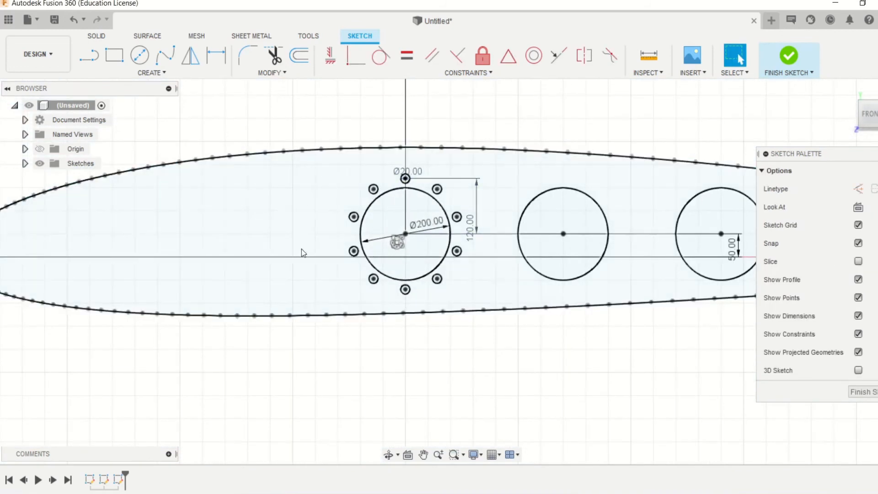
{"action": "scroll", "coordinate": [378, 232], "scroll_direction": "down", "scroll_amount": 5}
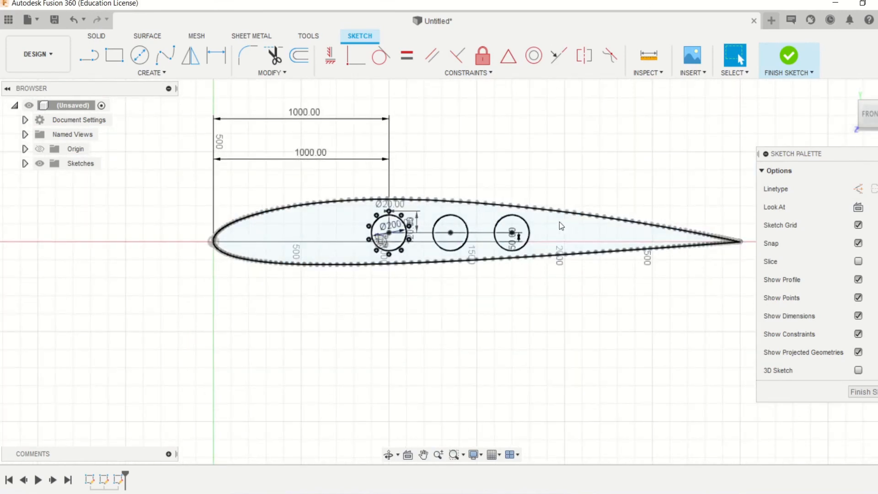
{"action": "scroll", "coordinate": [414, 223], "scroll_direction": "up", "scroll_amount": 2}
{"action": "scroll", "coordinate": [387, 223], "scroll_direction": "down", "scroll_amount": 2}
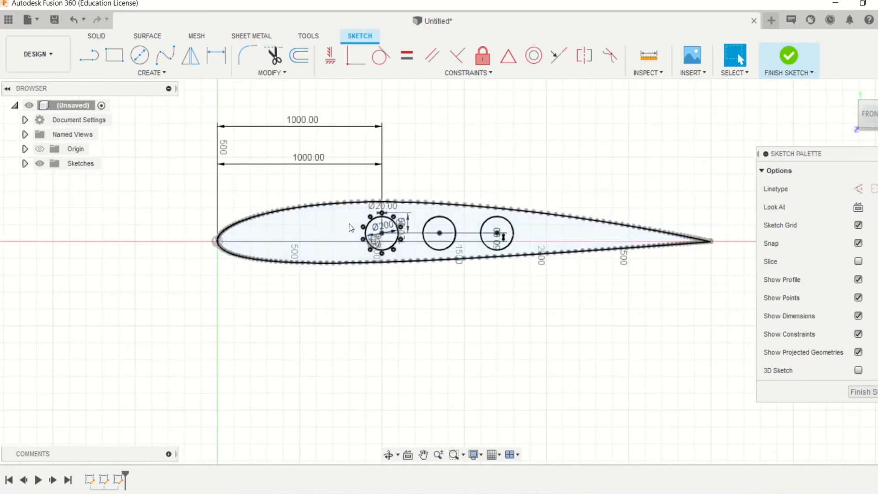
{"action": "left_click", "coordinate": [690, 249]}
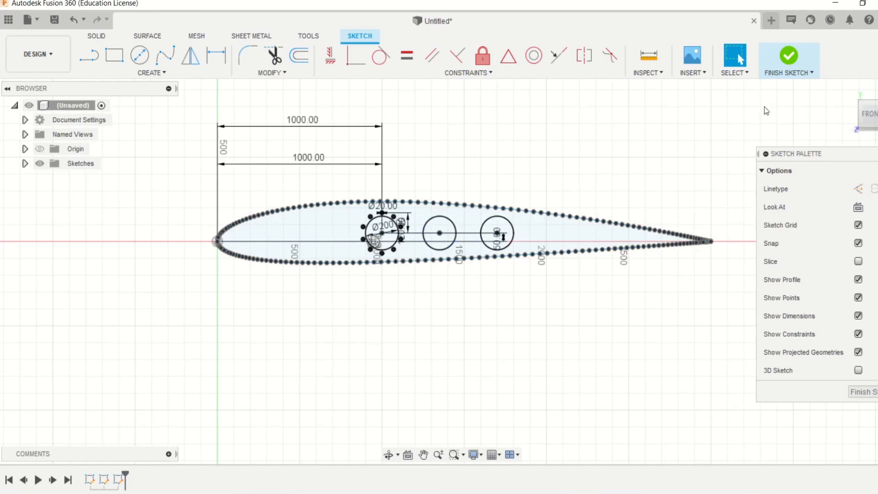
{"action": "left_click", "coordinate": [788, 56]}
Extrude the airfoil profile without its circles as a one-sided new body, trying 100 mm before settling on a thin rib.
{"action": "scroll", "coordinate": [485, 240], "scroll_direction": "up", "scroll_amount": 2}
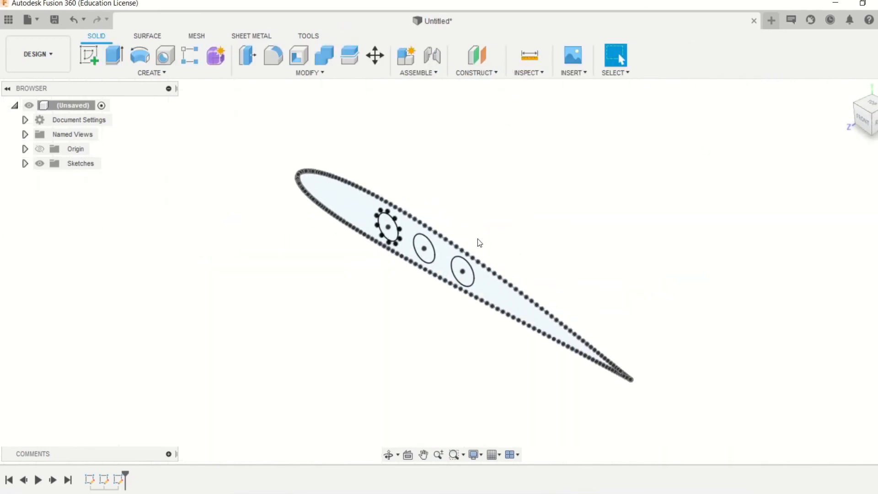
{"action": "left_click", "coordinate": [115, 57]}
{"action": "left_click", "coordinate": [426, 259]}
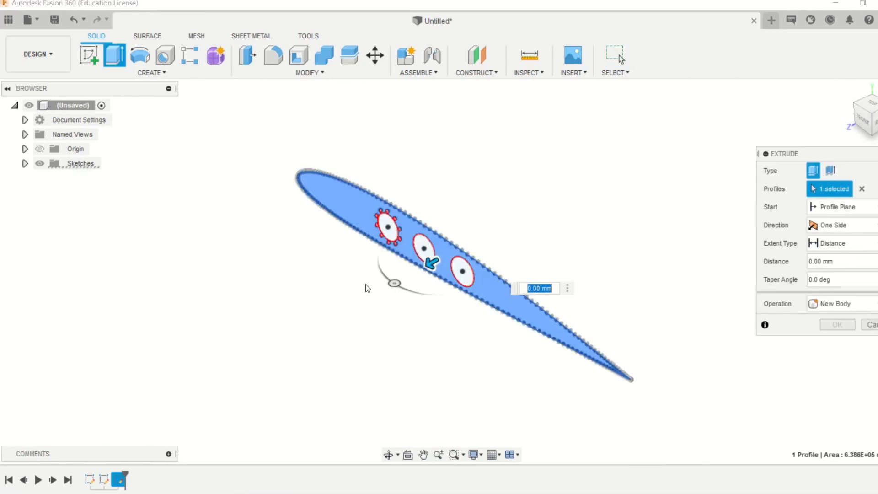
{"action": "type", "text": "100"}
{"action": "key", "text": "Return"}
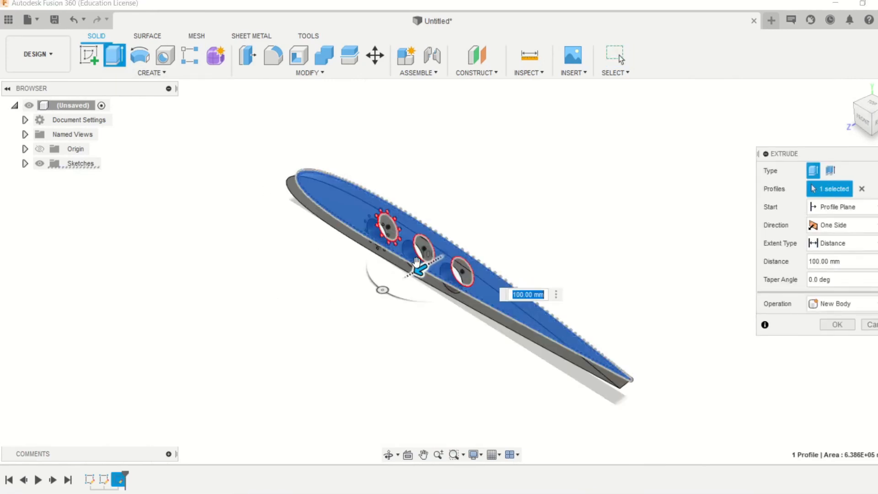
{"action": "key", "text": "Return"}
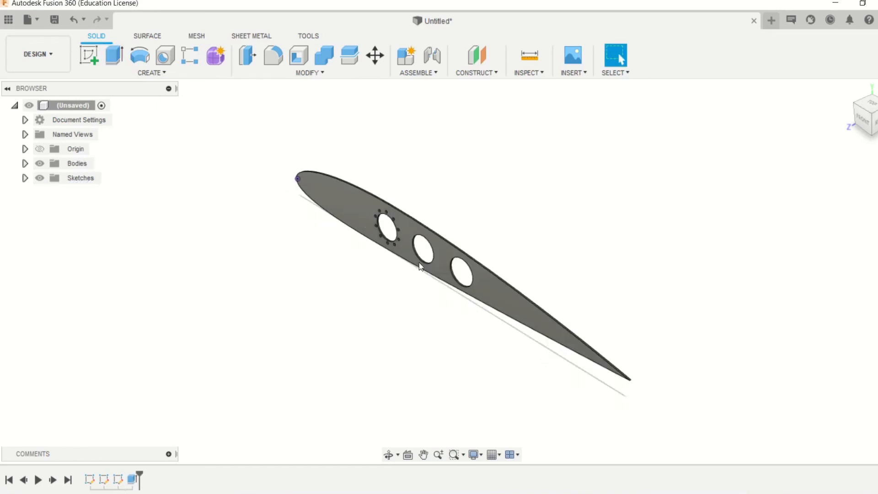
Examine the extruded rib's leading edge up close and the whole body with its holes from an angle.
{"action": "scroll", "coordinate": [384, 214], "scroll_direction": "up", "scroll_amount": 4}
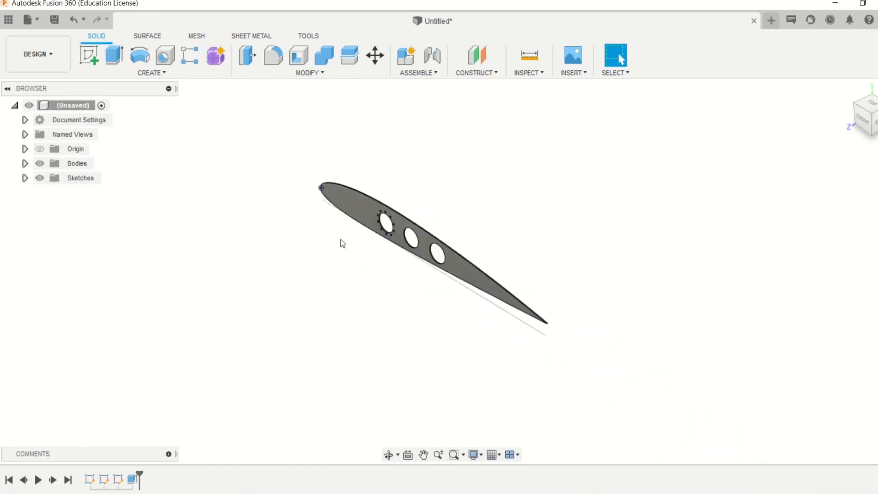
{"action": "middle_click_drag", "start_coordinate": [339, 242], "coordinate": [414, 211], "text": "shift"}
{"action": "scroll", "coordinate": [242, 269], "scroll_direction": "up", "scroll_amount": 6}
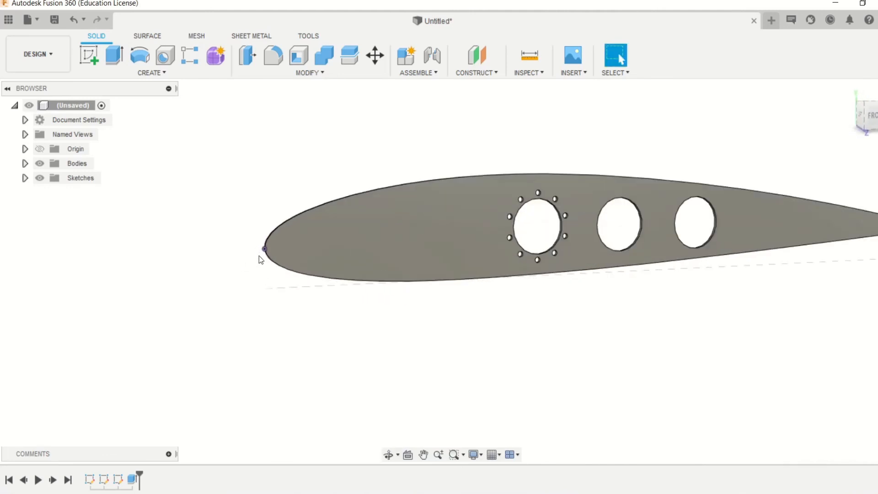
{"action": "scroll", "coordinate": [264, 297], "scroll_direction": "down", "scroll_amount": 3}
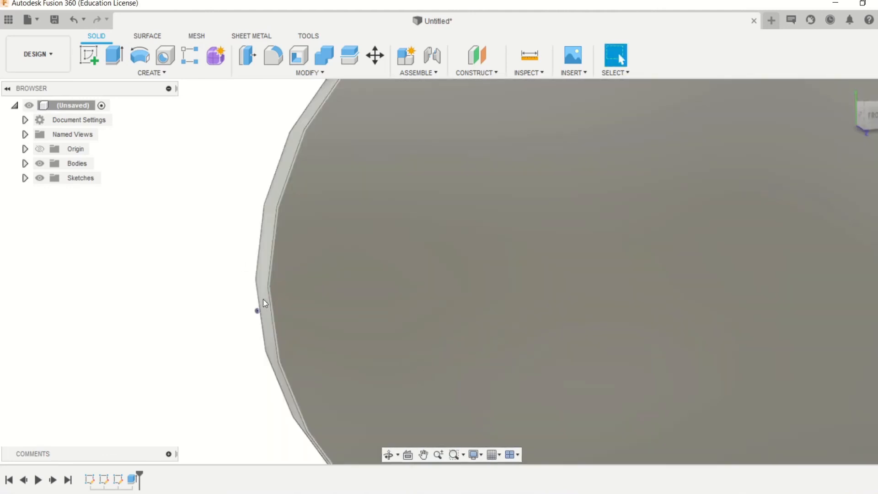
{"action": "middle_click_drag", "start_coordinate": [256, 306], "coordinate": [228, 307], "text": "shift"}
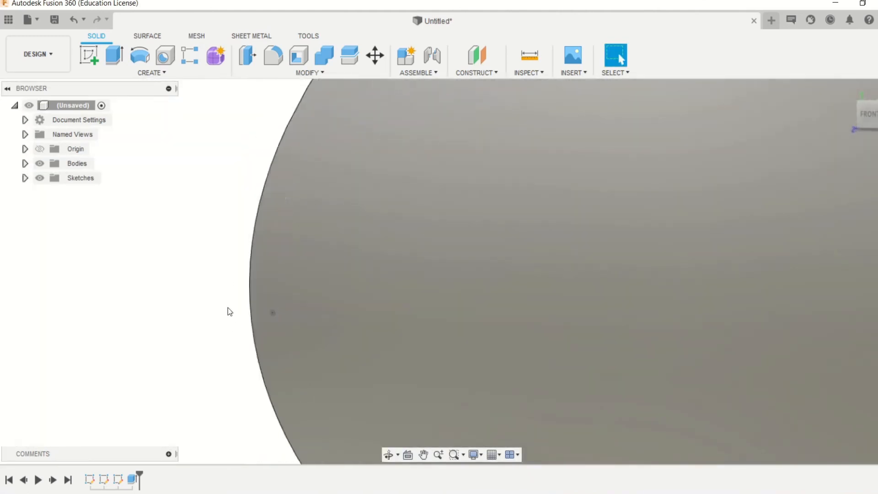
{"action": "scroll", "coordinate": [219, 300], "scroll_direction": "up", "scroll_amount": 3}
{"action": "scroll", "coordinate": [212, 295], "scroll_direction": "down", "scroll_amount": 8}
{"action": "mouse_move", "coordinate": [438, 297]}
{"action": "middle_mouse_down", "text": "shift"}
{"action": "mouse_move", "coordinate": [372, 300]}
{"action": "mouse_move", "coordinate": [530, 300]}
{"action": "mouse_move", "coordinate": [343, 304]}
{"action": "mouse_move", "coordinate": [394, 304]}
{"action": "mouse_move", "coordinate": [418, 293]}
{"action": "mouse_move", "coordinate": [484, 304]}
{"action": "middle_mouse_up", "text": "shift"}
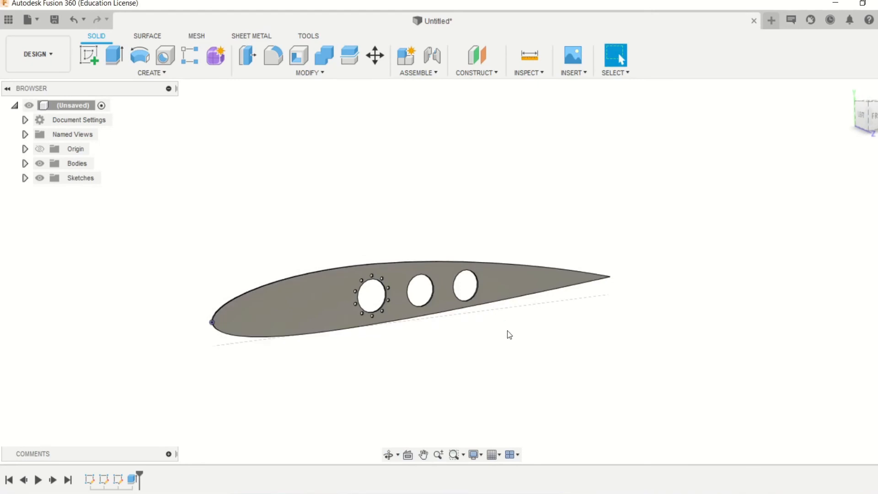